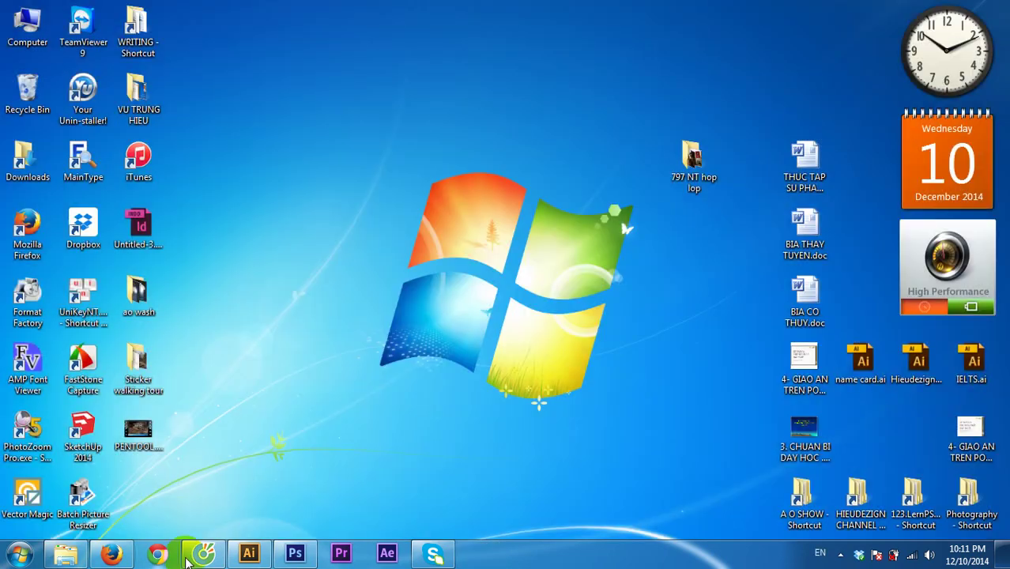
Step: Bring up the Illustrator document with the two Starbucks images, then switch to Firefox
click(249, 553)
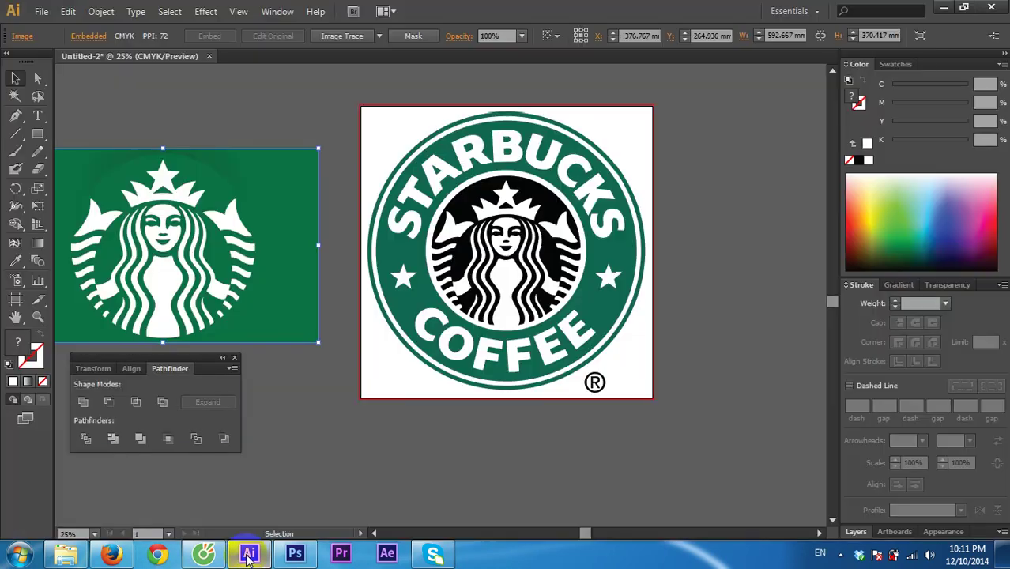
click(664, 162)
scroll(474, 206, left, 2)
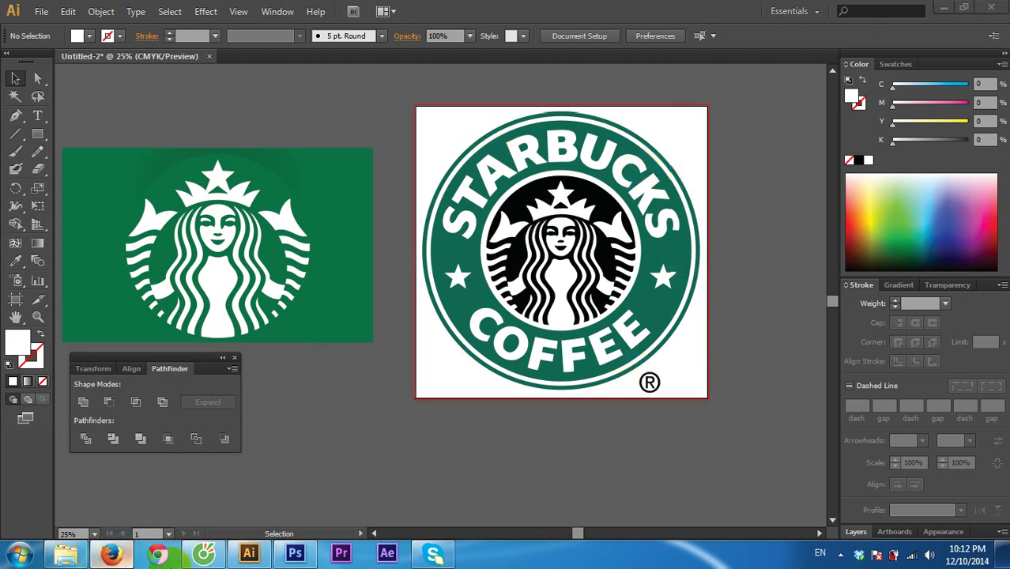
click(111, 553)
Step: Scroll the STARBUCKS Google Images results and preview the round Starbucks Coffee logo
click(389, 29)
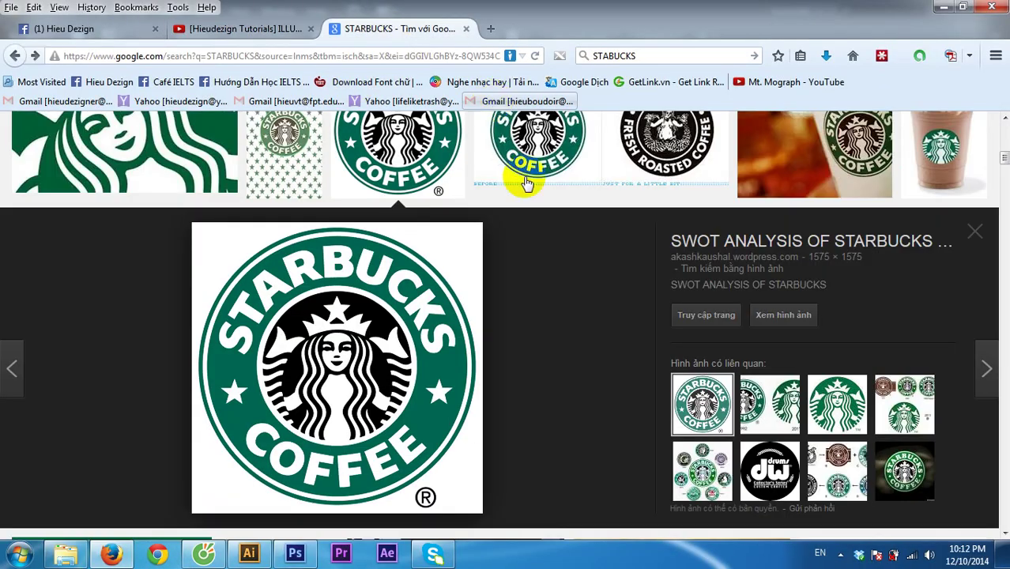
scroll(601, 332, up, 5)
scroll(601, 332, up, 5)
scroll(601, 332, up, 1)
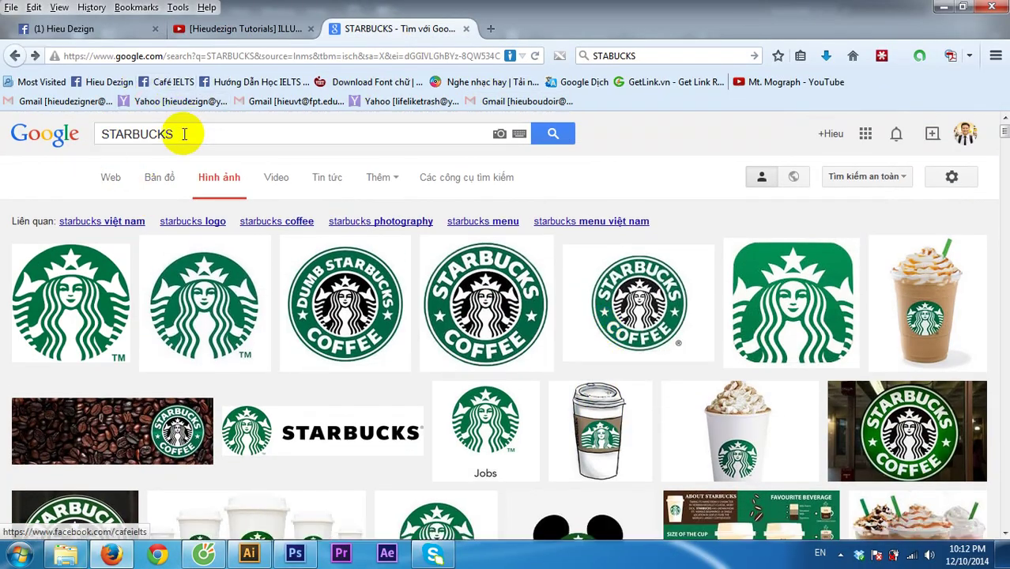
scroll(263, 210, down, 5)
scroll(264, 209, down, 3)
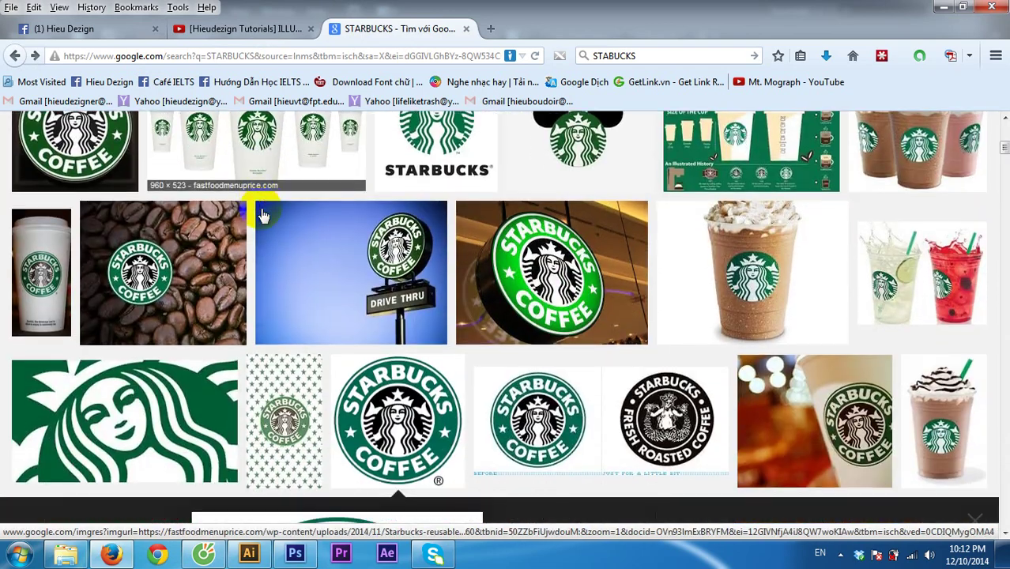
scroll(263, 210, down, 3)
click(383, 202)
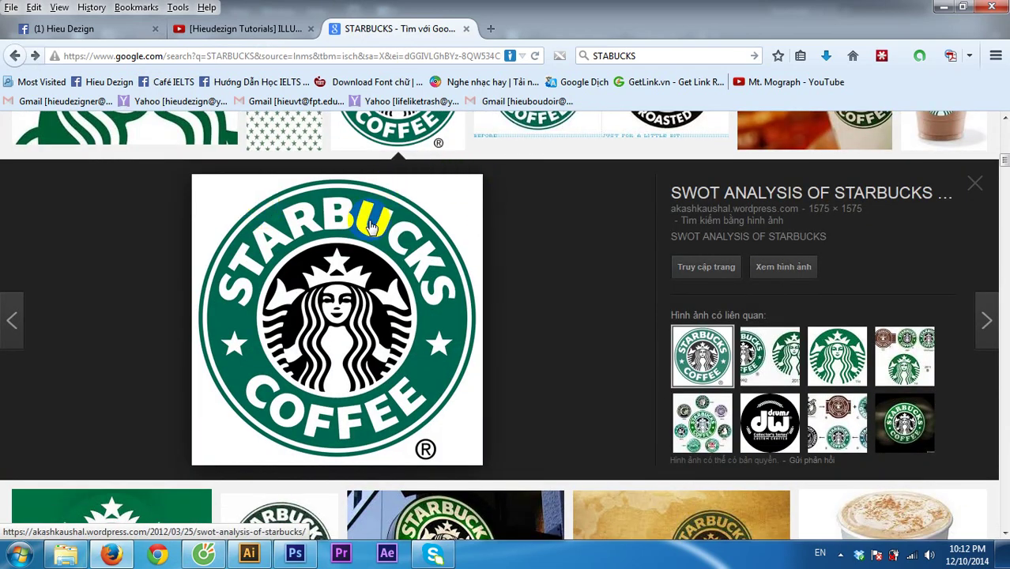
scroll(363, 227, down, 3)
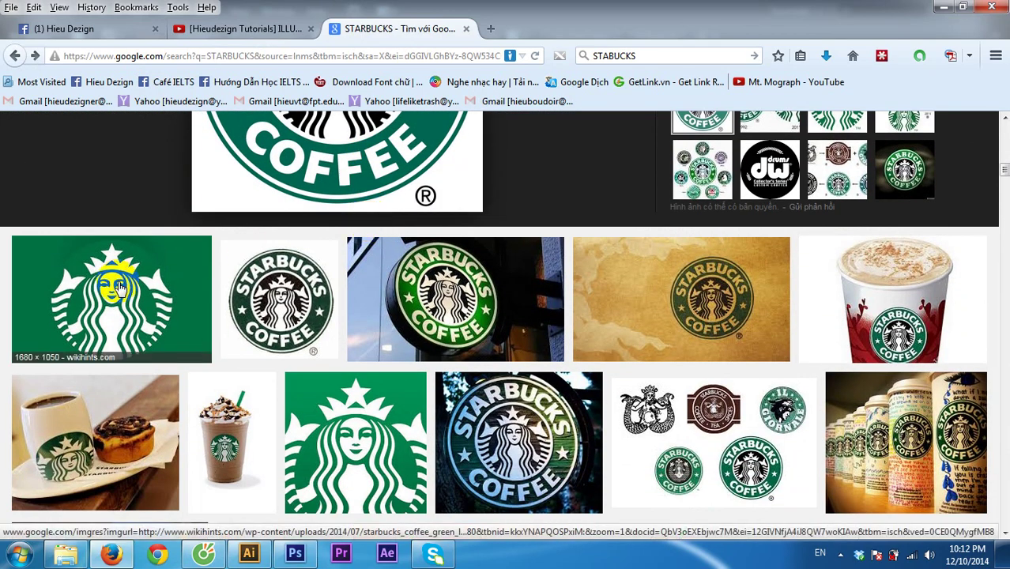
scroll(118, 288, down, 2)
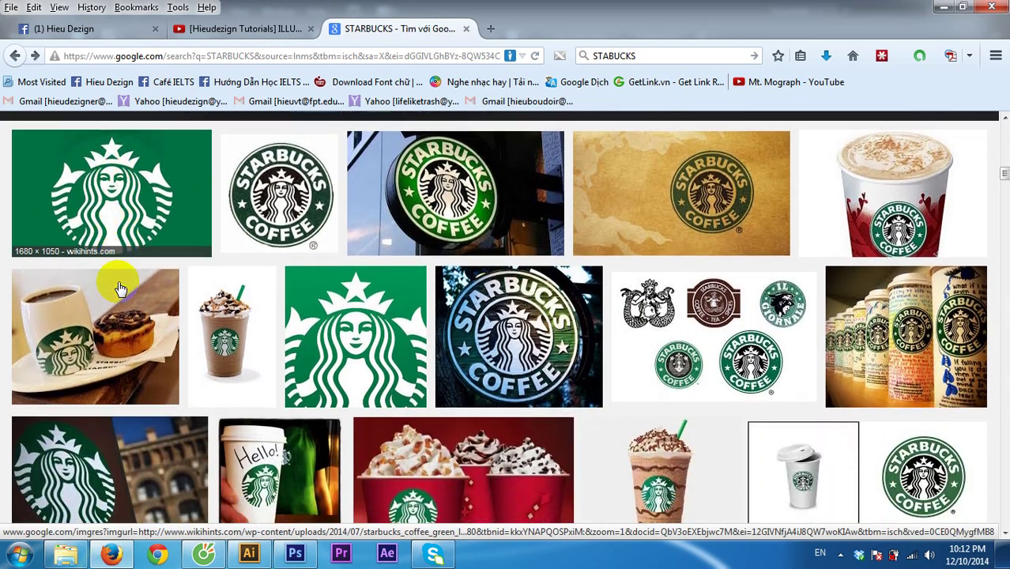
scroll(118, 289, down, 2)
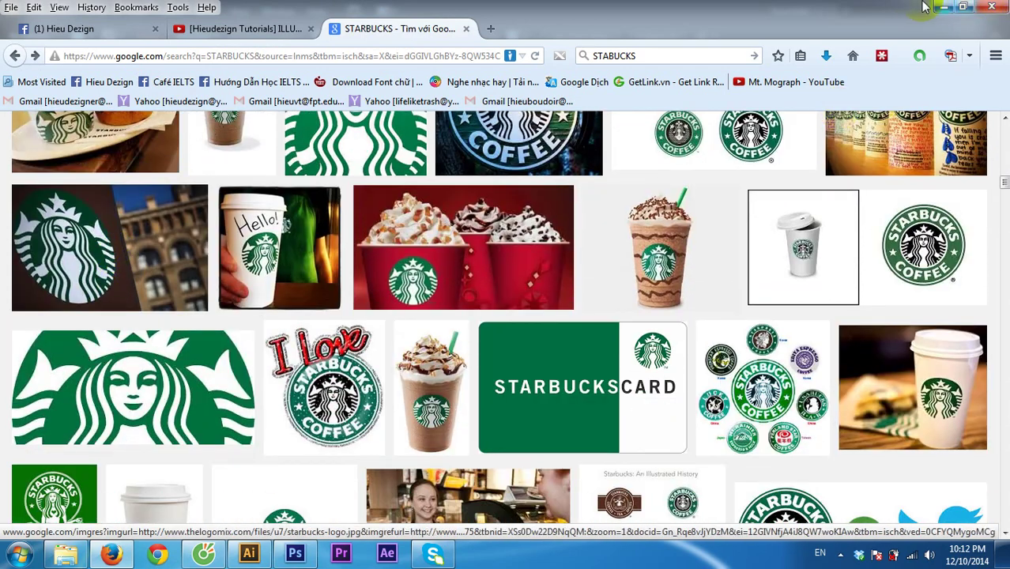
Step: Back in Illustrator, pan and zoom to 33.33% and select the green siren image
click(945, 8)
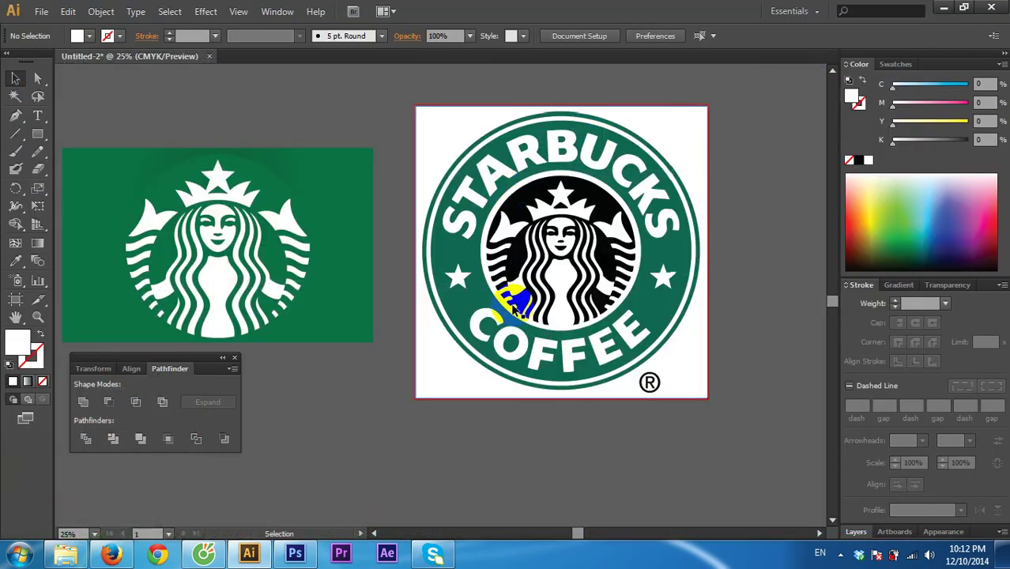
drag(338, 367, 395, 352)
scroll(271, 233, up, 1)
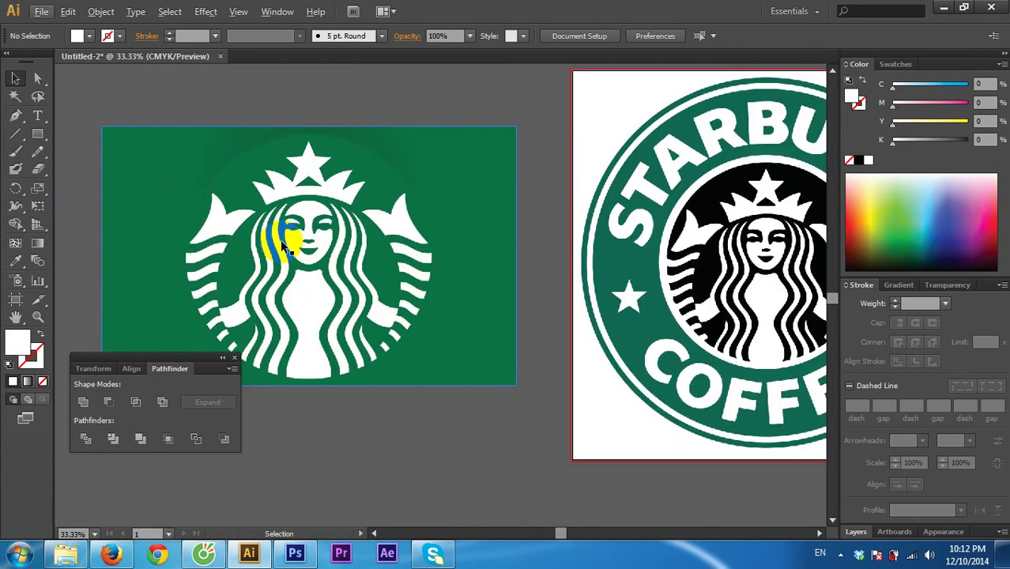
drag(270, 232, 405, 192)
click(395, 174)
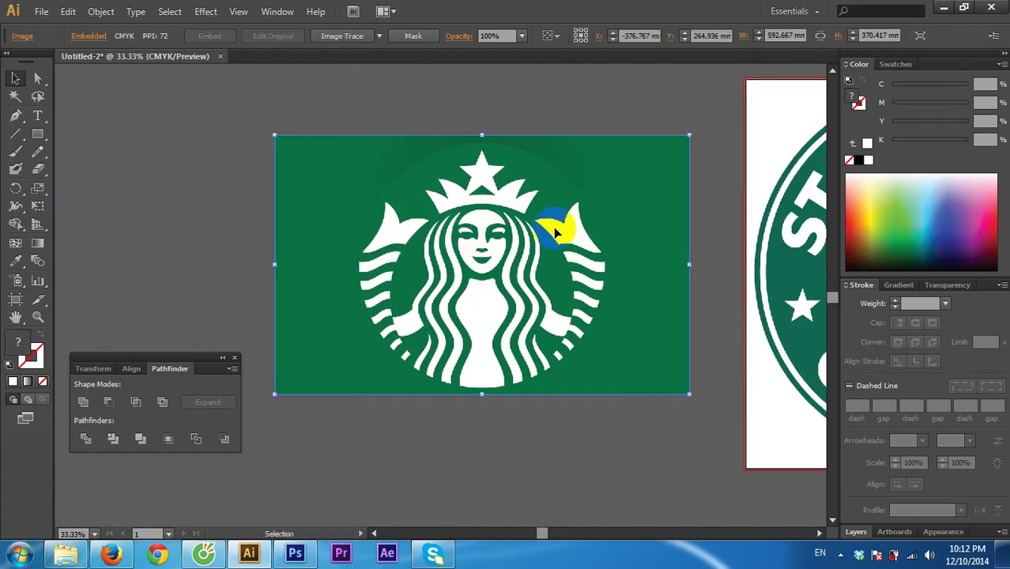
drag(597, 194, 483, 214)
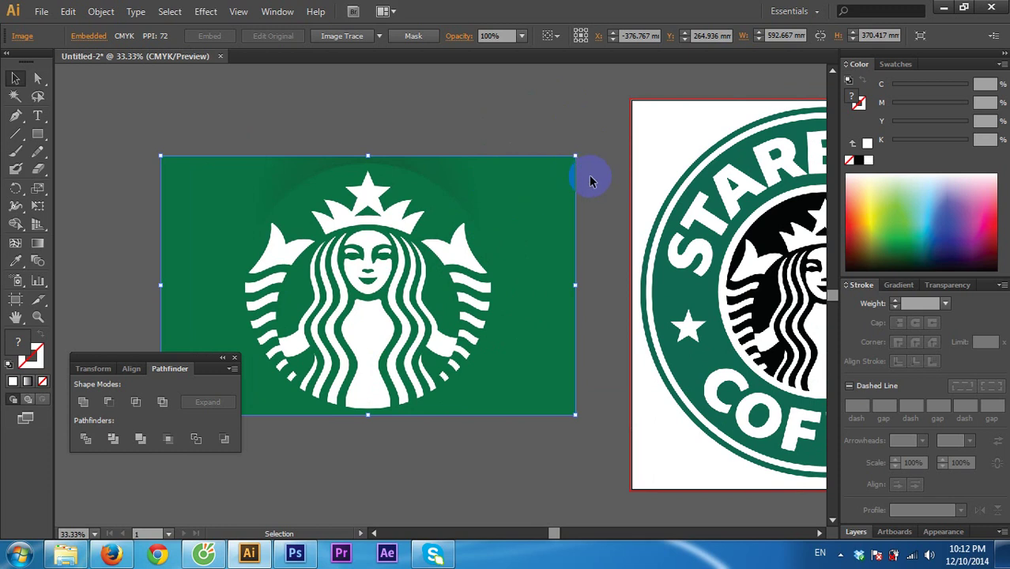
Step: Preview starbucks_coffee_green_logo-wide.jpg in Firefox, then return to Illustrator
click(117, 557)
click(222, 356)
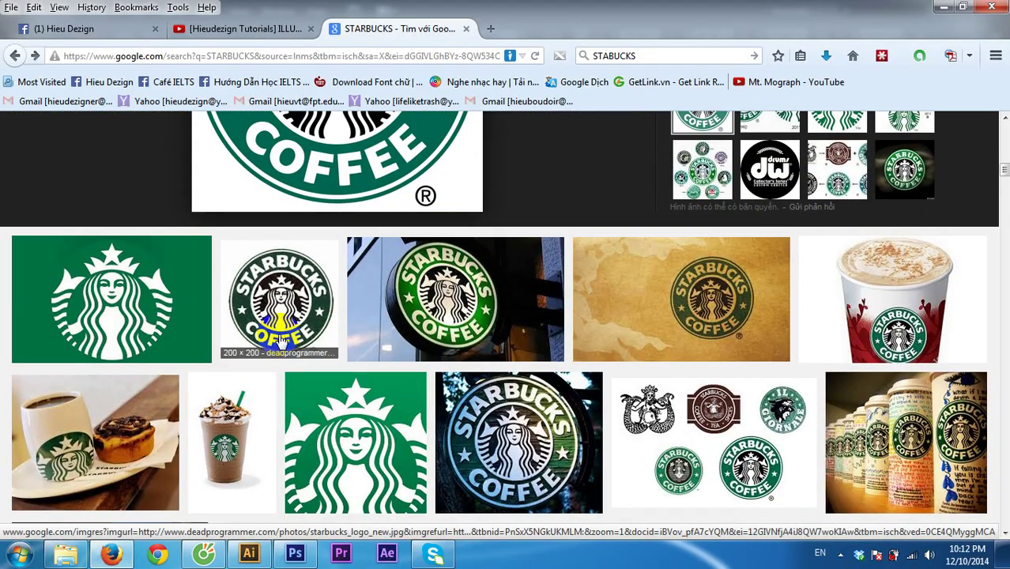
click(197, 438)
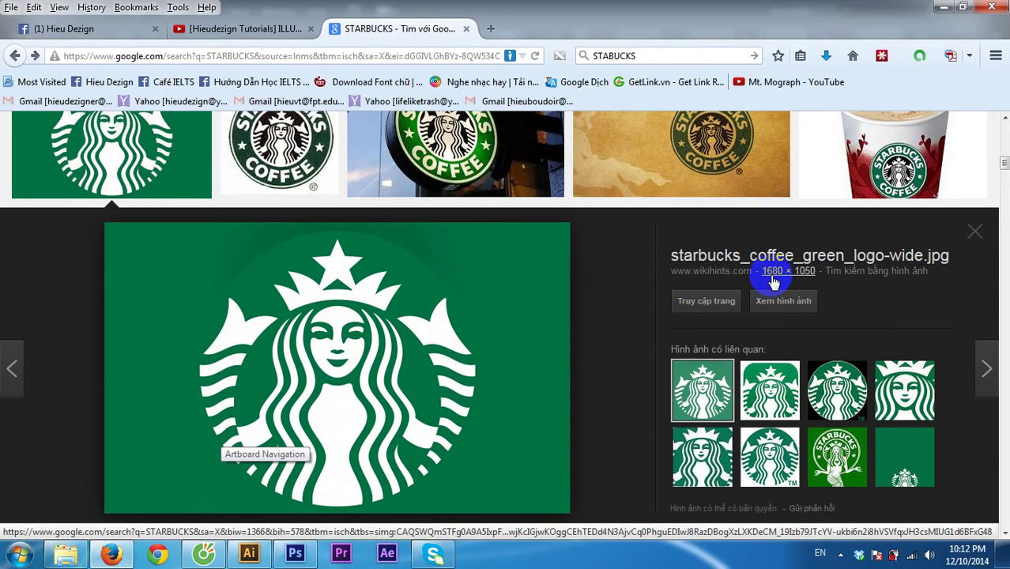
click(948, 6)
Step: Zoom in to inspect the siren's face, then zoom back out to 50%
alt+scroll(382, 253, up, 3)
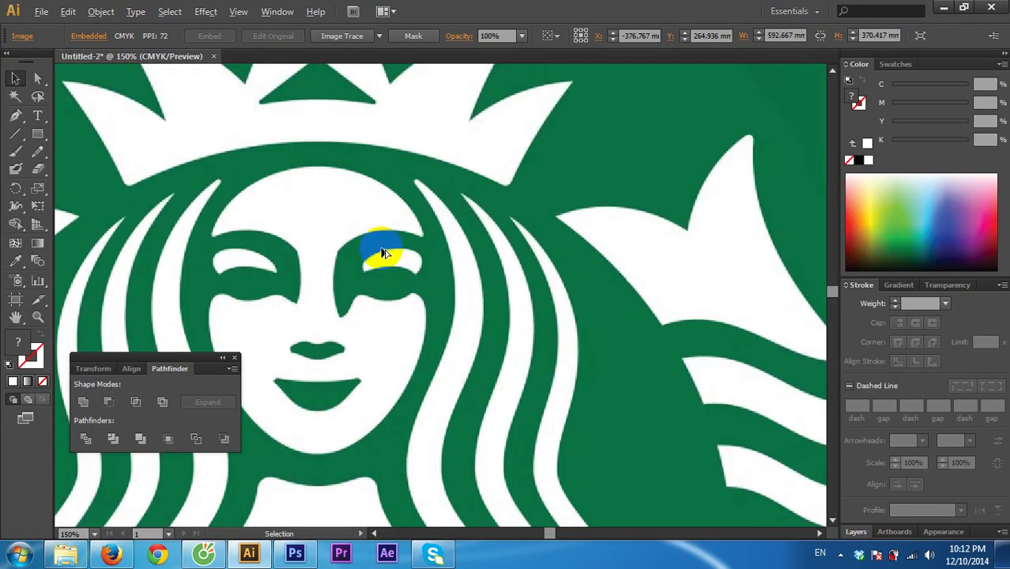
alt+scroll(382, 253, up, 1)
alt+scroll(386, 257, down, 3)
alt+scroll(442, 265, down, 1)
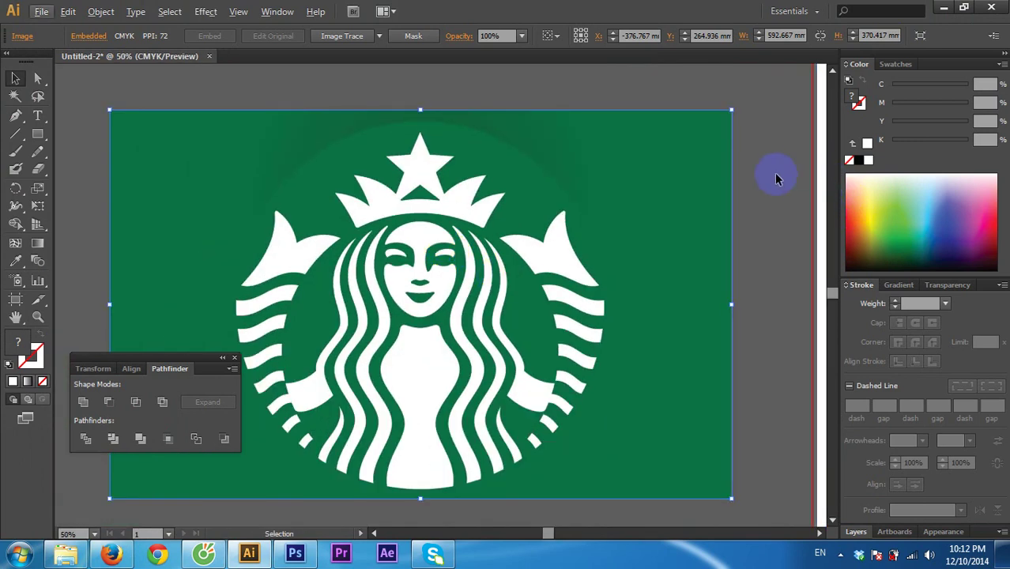
click(775, 179)
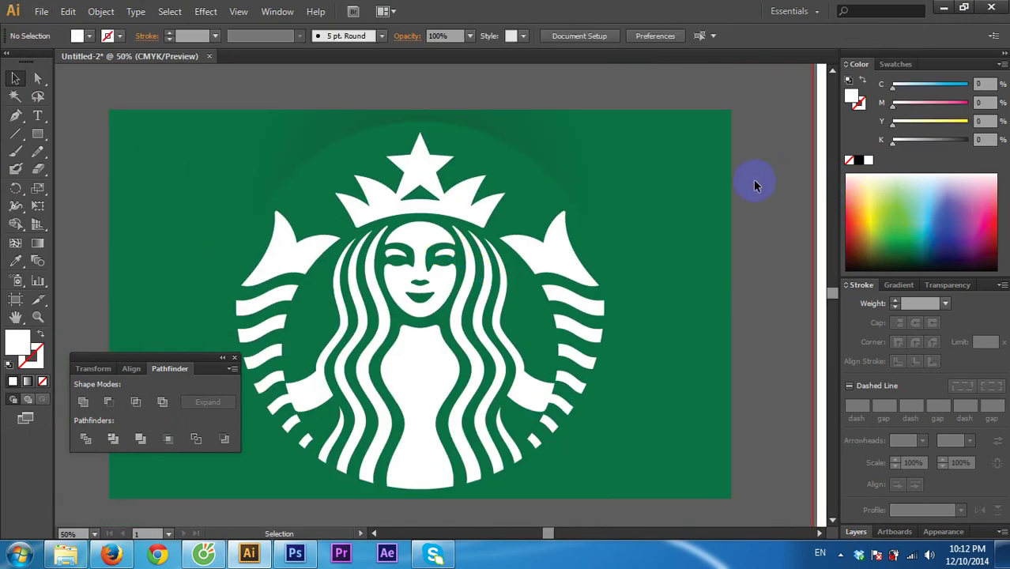
Step: Nudge the green siren image about 10 px right, undoing an accidental move
click(650, 176)
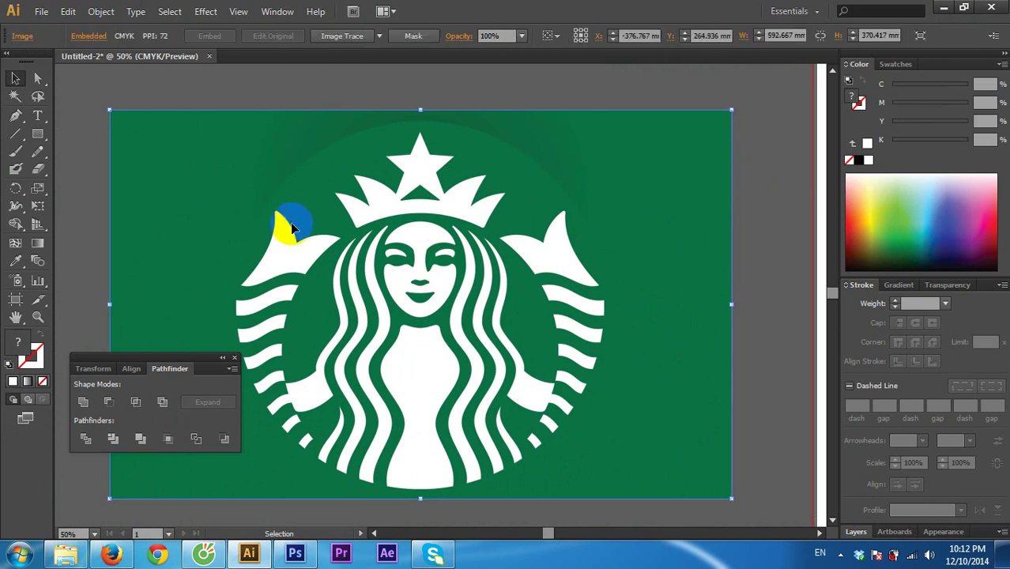
drag(283, 219, 266, 214)
key(ctrl+z)
drag(486, 202, 493, 202)
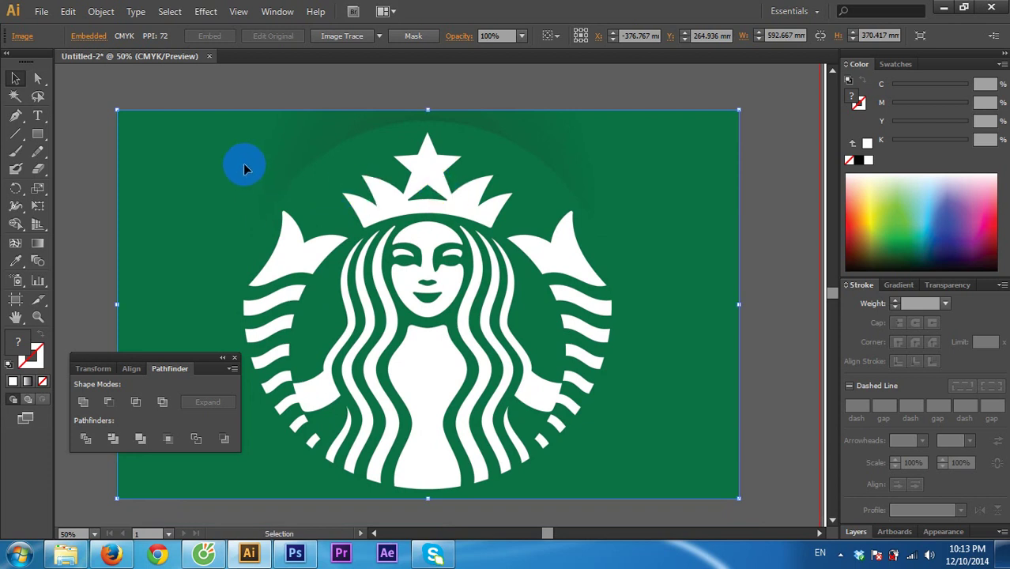
Step: Image-trace the siren image and expand the trace into editable paths
click(353, 42)
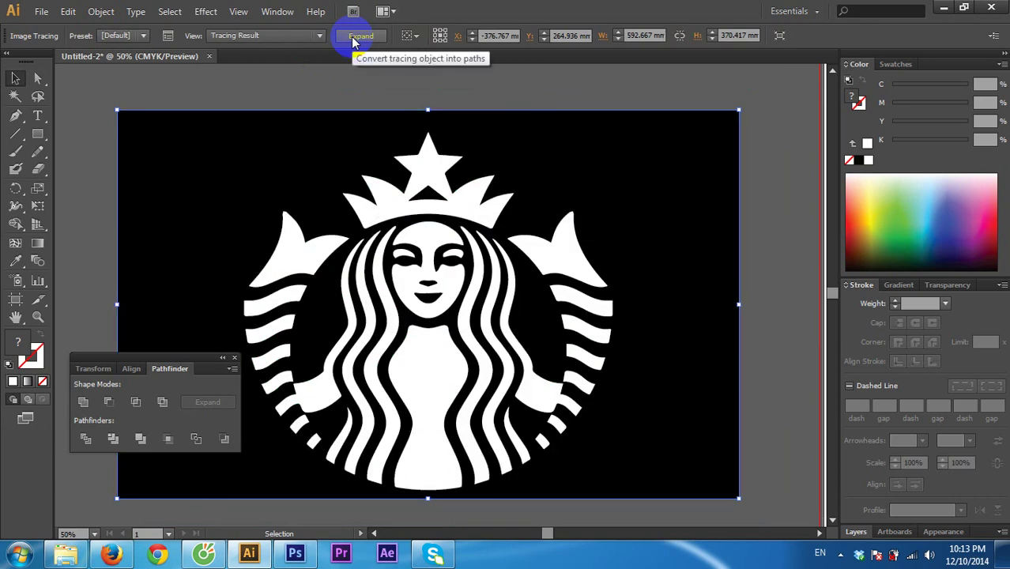
click(354, 39)
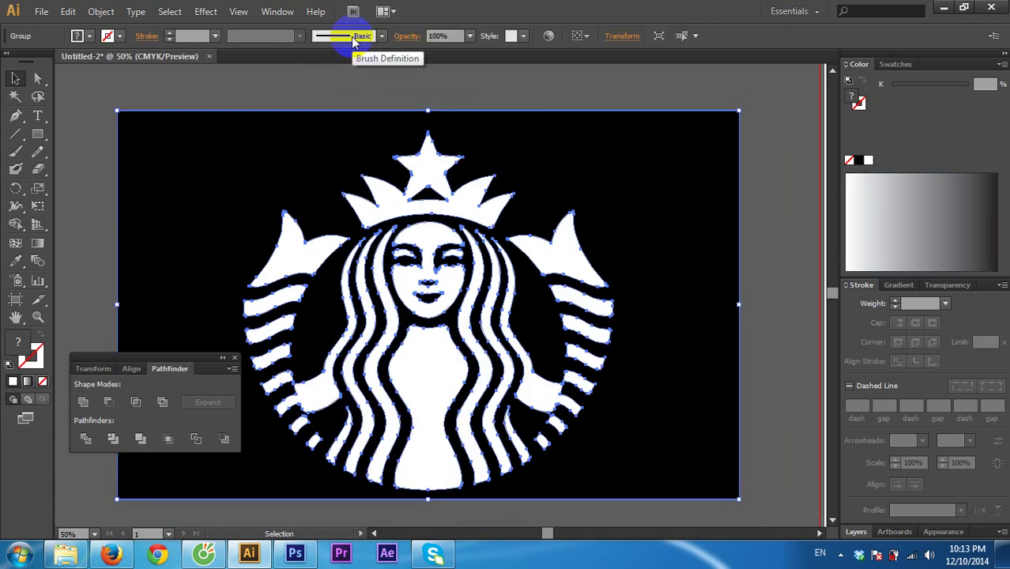
click(502, 320)
scroll(503, 320, up, 5)
scroll(462, 266, up, 2)
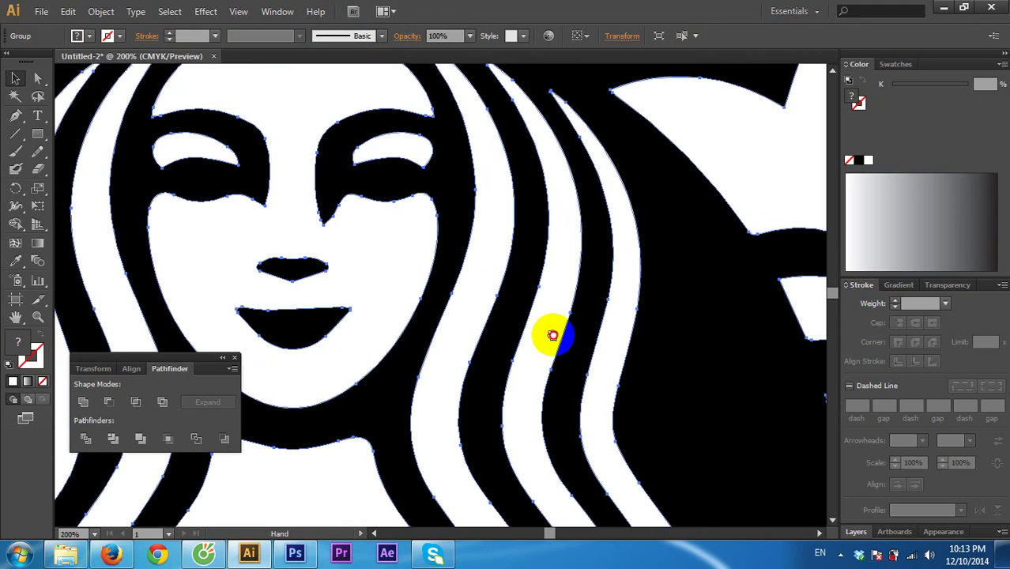
scroll(367, 266, down, 5)
scroll(462, 282, down, 3)
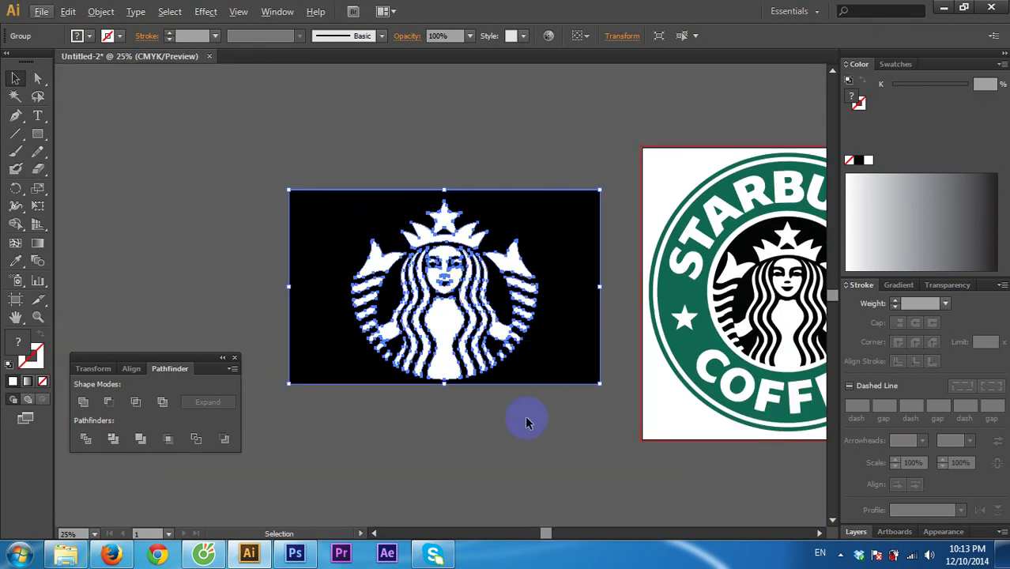
Step: Reposition the traced logo group left and down on the canvas
mouse_move(520, 290)
mouse_down()
mouse_move(542, 377)
mouse_move(522, 209)
mouse_up()
key(ctrl+z)
scroll(470, 379, up, 1)
mouse_move(471, 378)
mouse_down()
mouse_move(465, 335)
mouse_move(493, 335)
mouse_up()
scroll(465, 335, up, 1)
click(476, 385)
drag(477, 387, 432, 465)
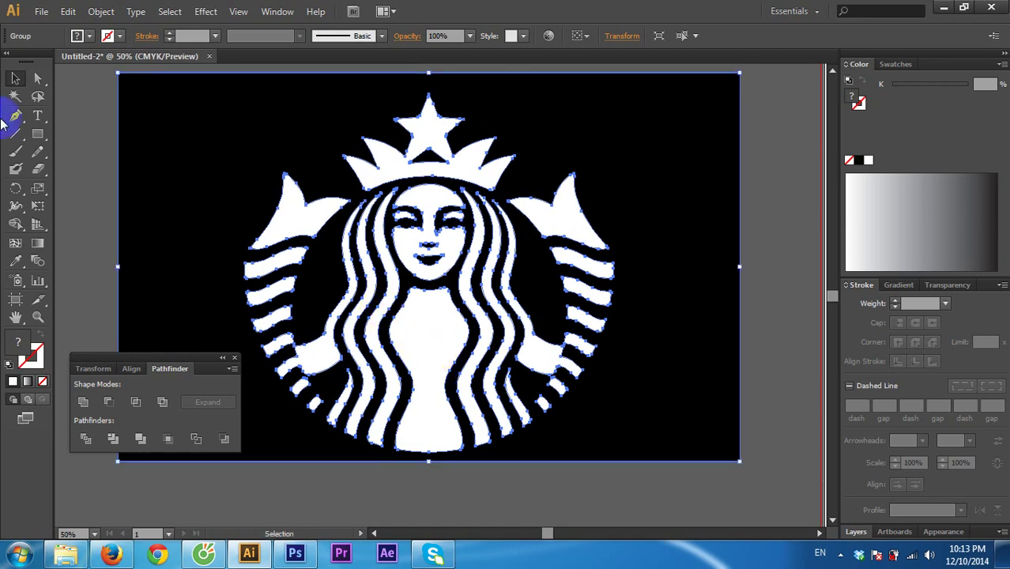
Step: Delete the black background with the Magic Wand, then undo back to the untraced image
click(15, 96)
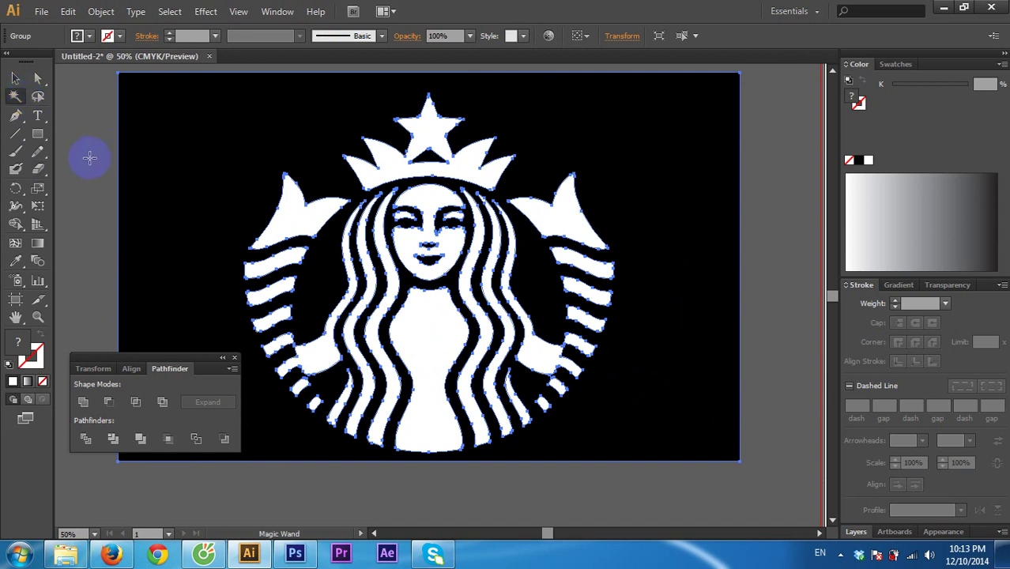
click(165, 117)
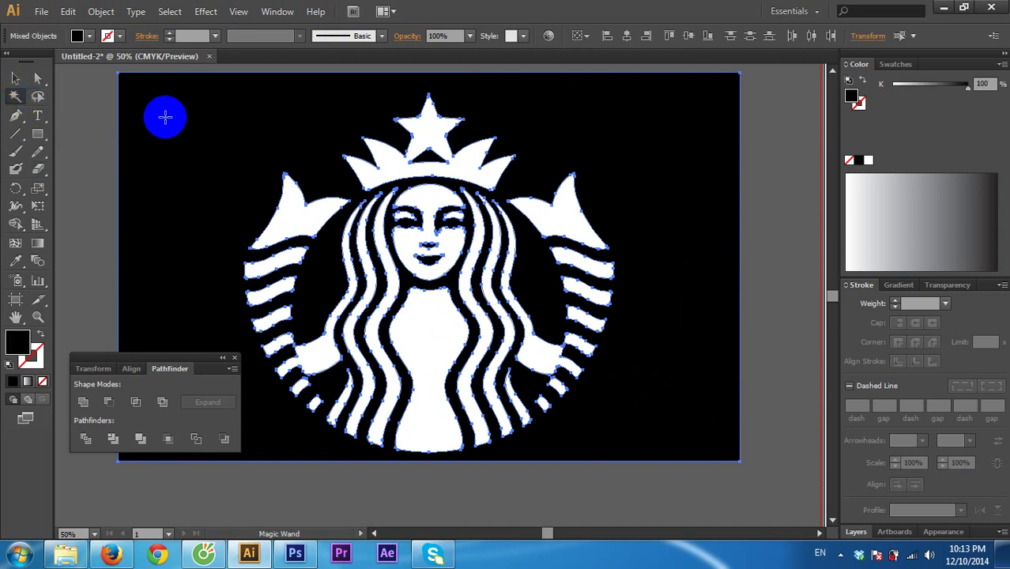
key(Delete)
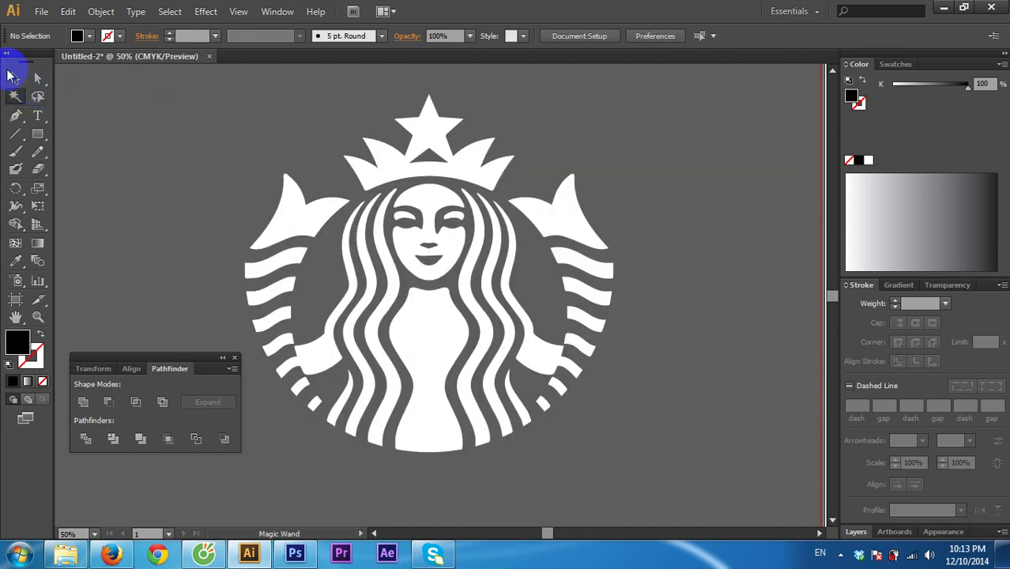
click(15, 77)
click(296, 223)
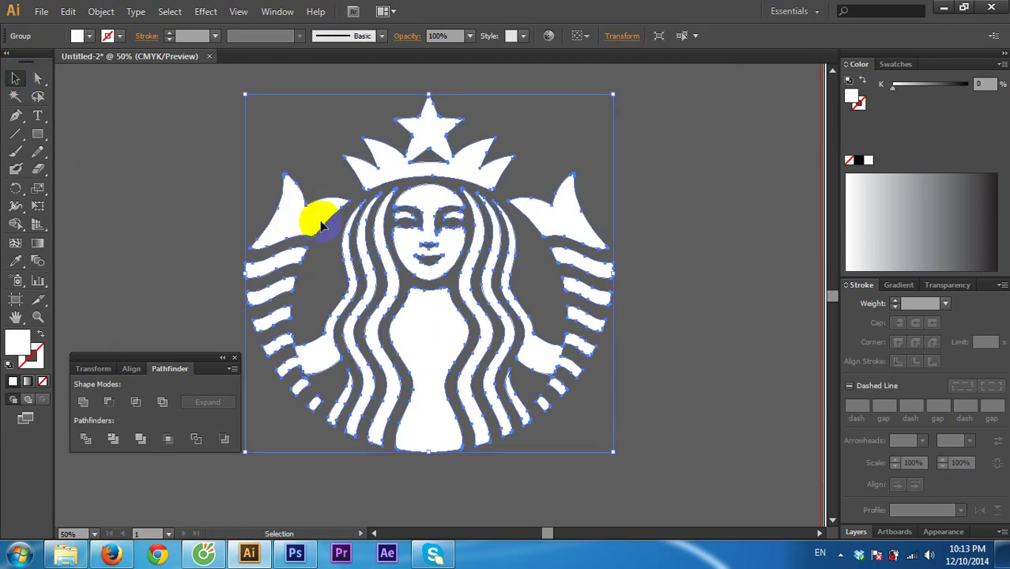
key(ctrl+z)
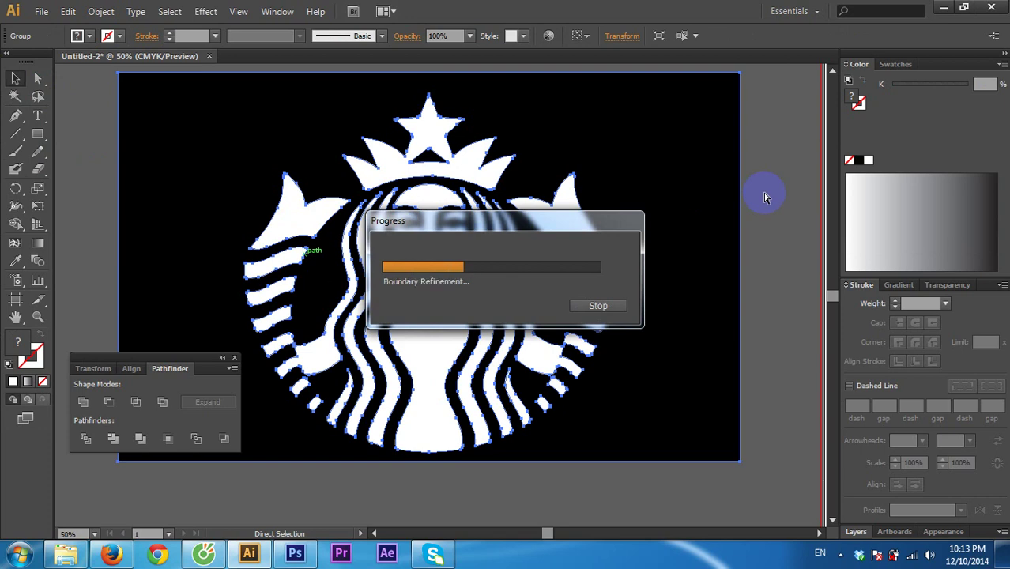
key(ctrl+z)
Step: Select the green image and apply Image Trace with the Default preset
click(765, 196)
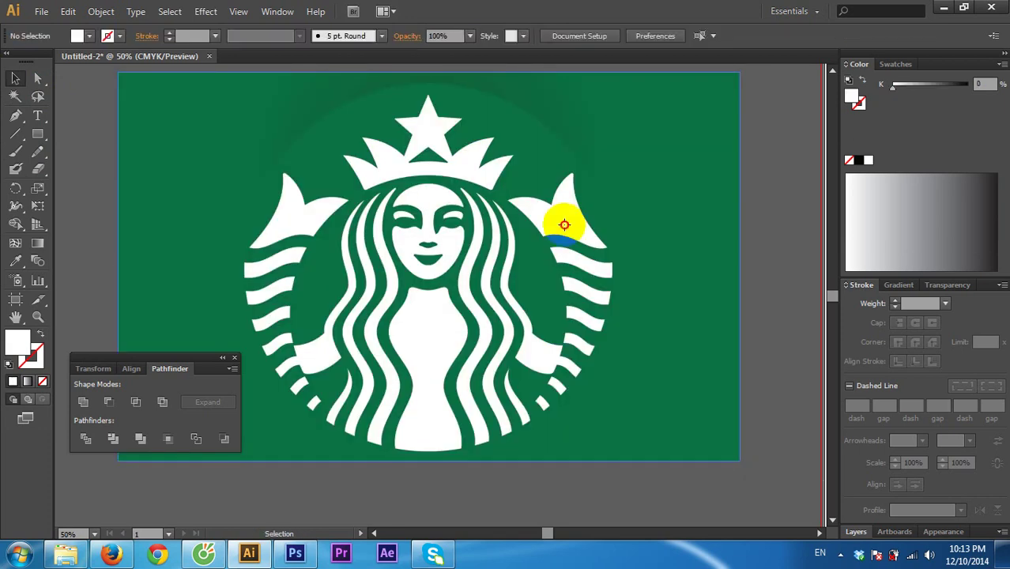
click(562, 219)
click(382, 37)
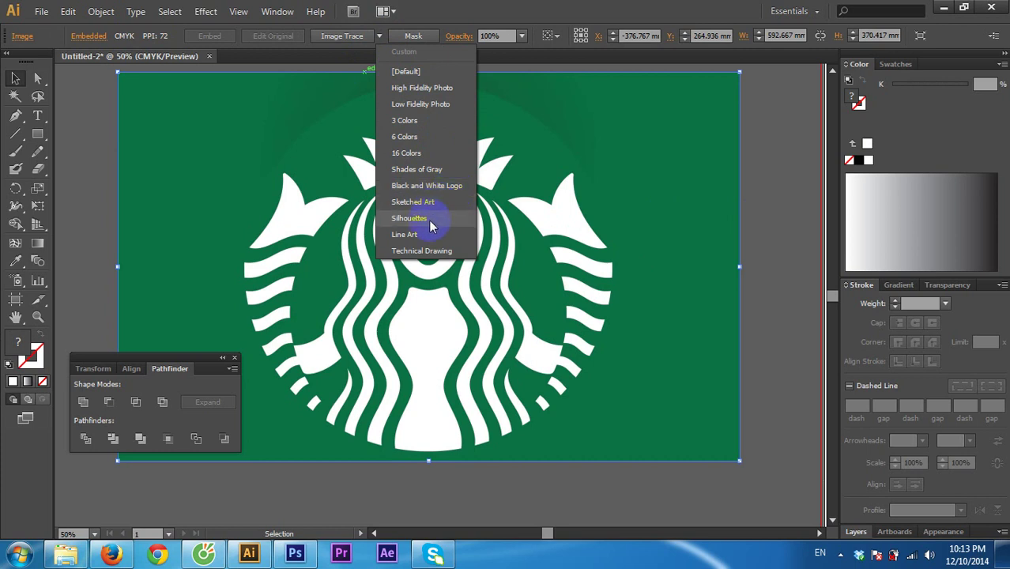
click(431, 255)
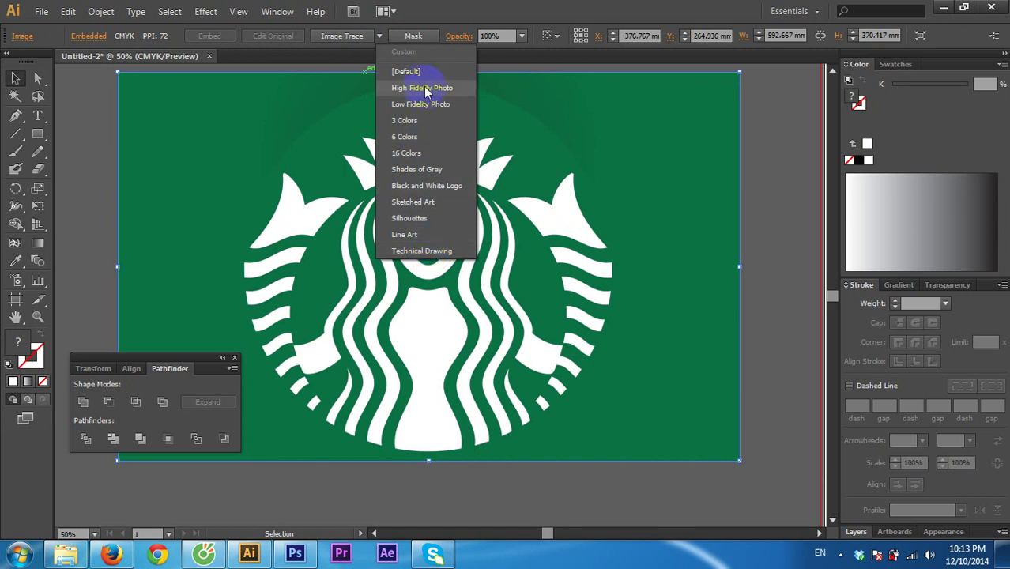
click(766, 196)
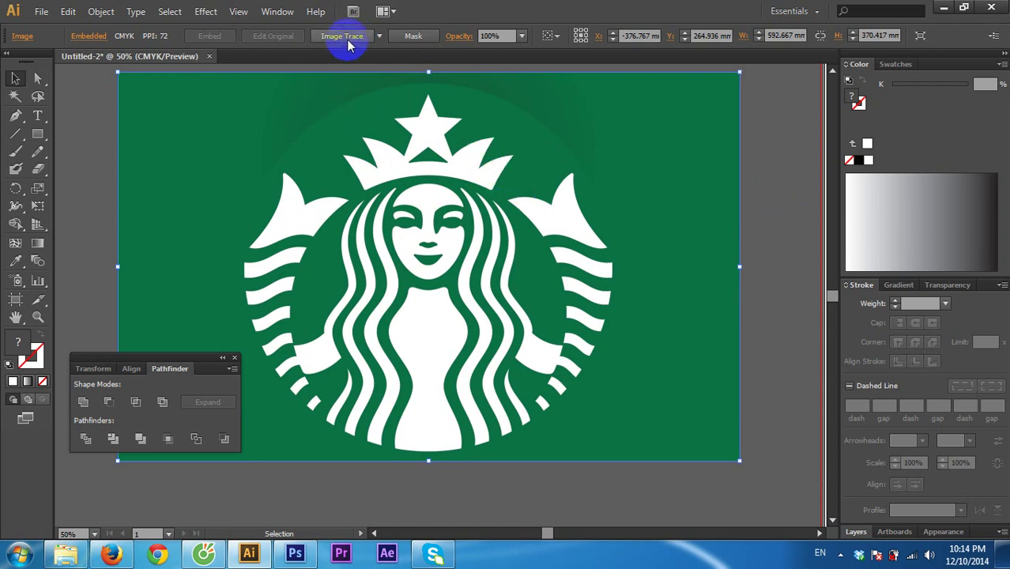
click(376, 36)
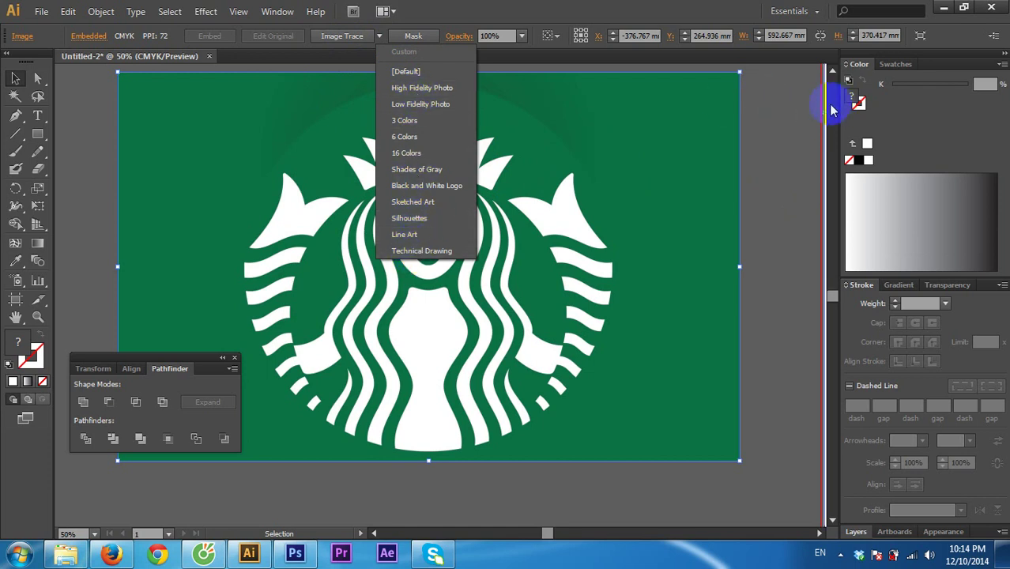
click(710, 151)
click(328, 46)
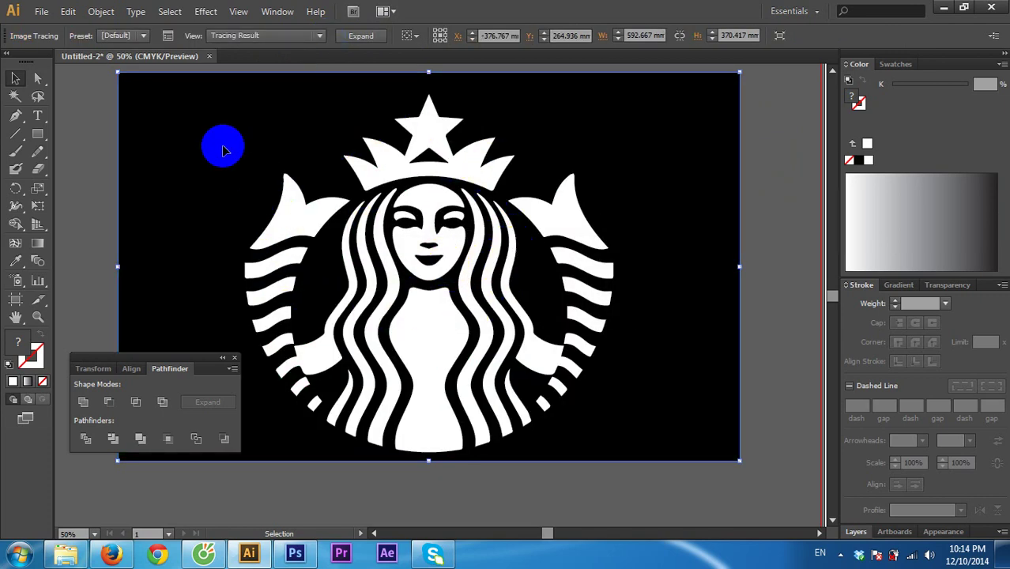
Step: Expand the tracing and delete its black background shapes with the Magic Wand
click(362, 38)
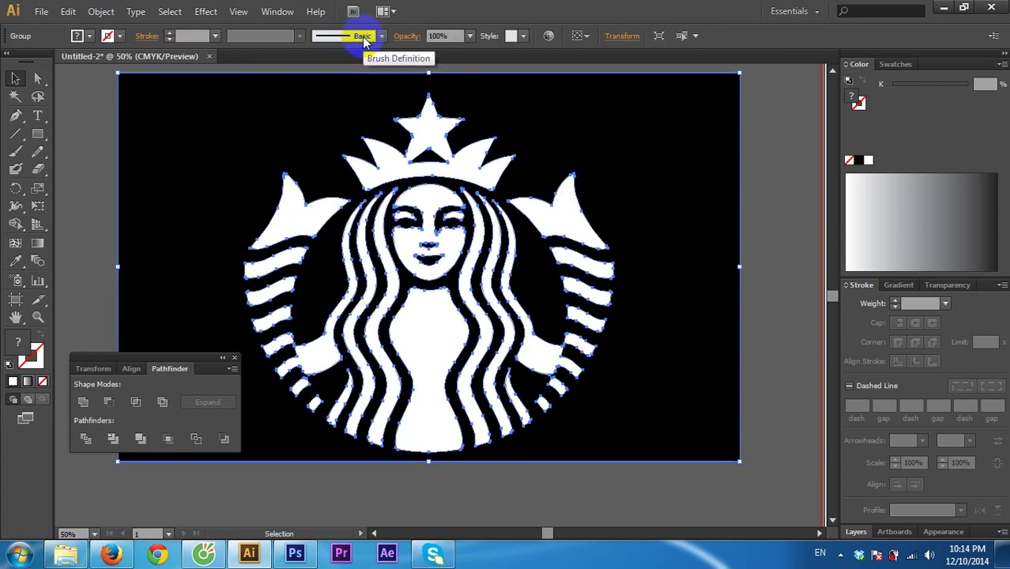
click(755, 162)
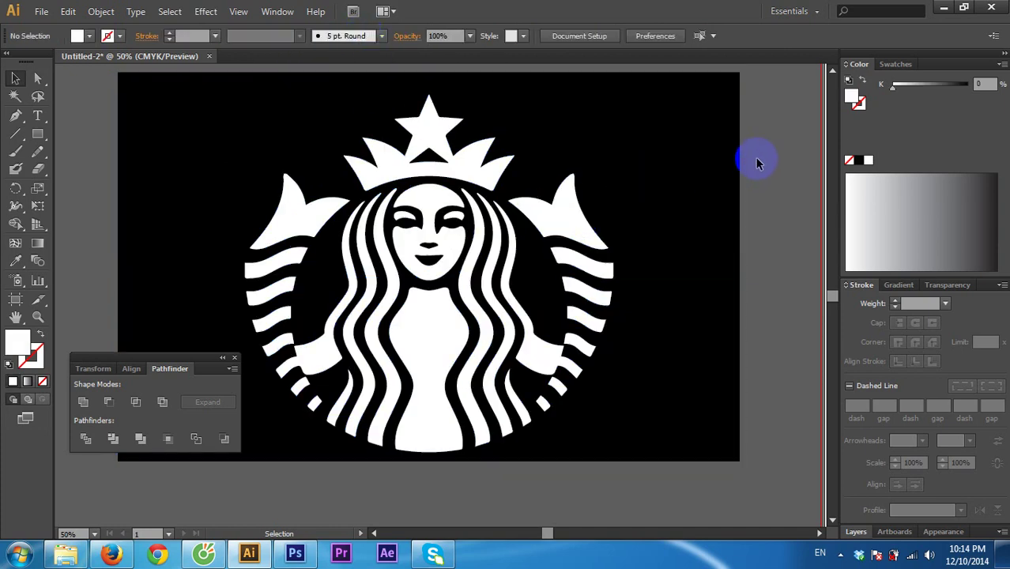
click(21, 101)
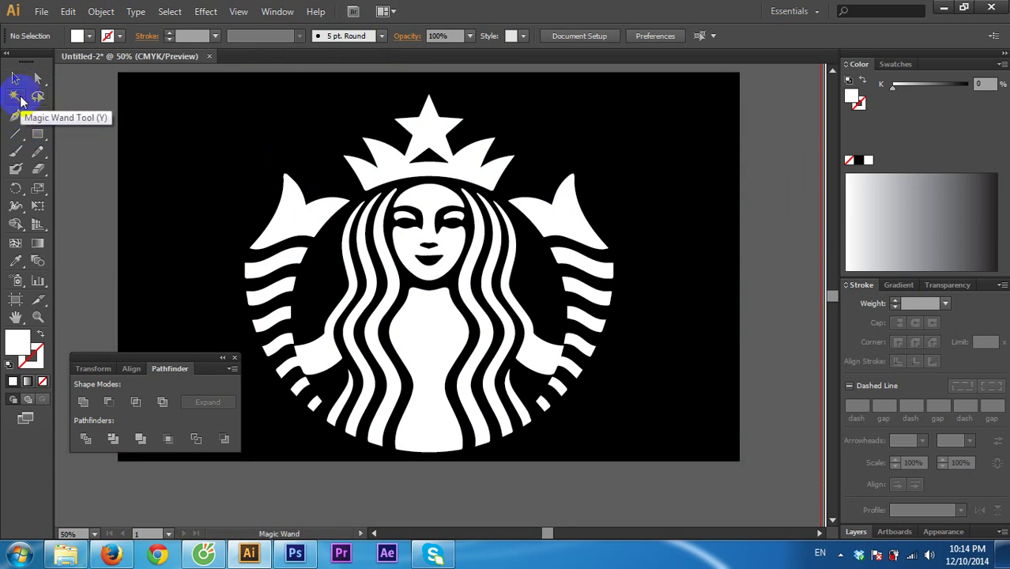
click(227, 116)
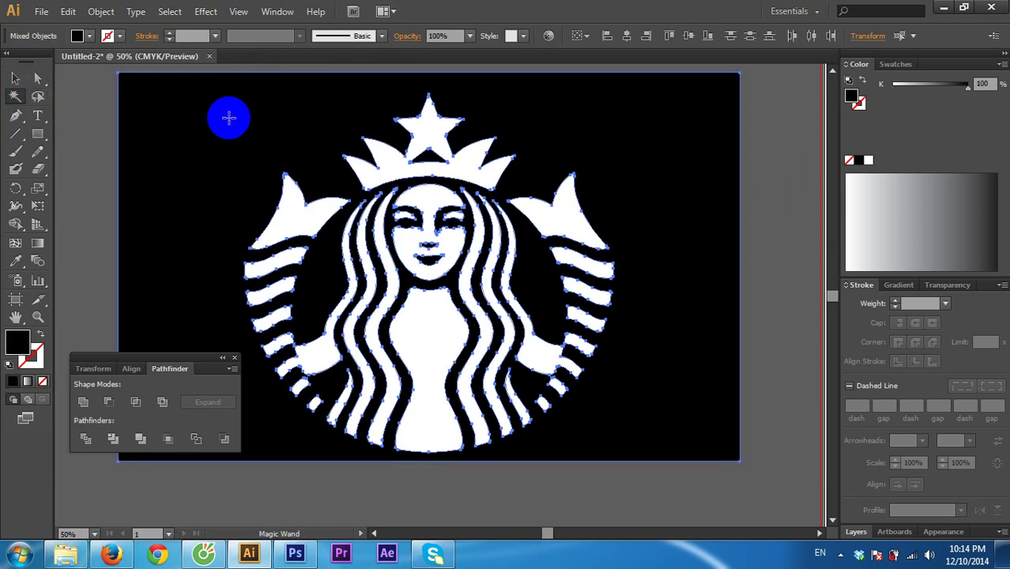
key(Delete)
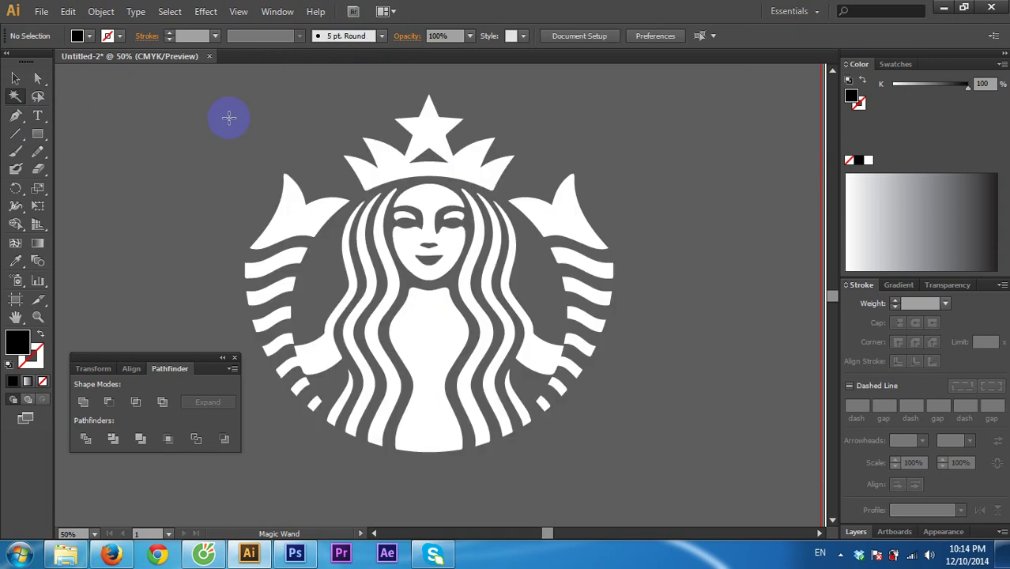
Step: Select and deselect the remaining white siren artwork to check the result
click(21, 78)
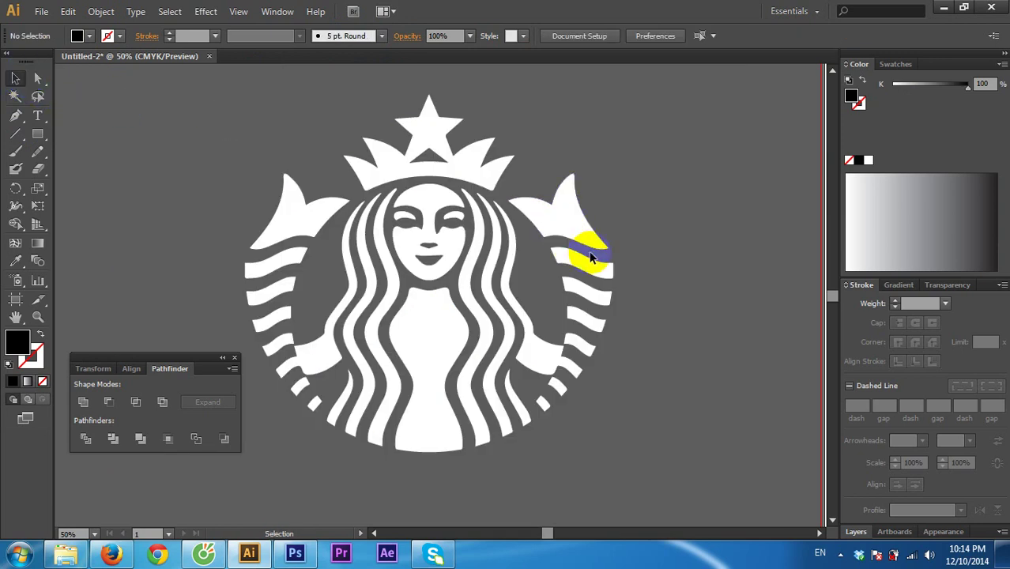
click(562, 215)
click(633, 175)
scroll(554, 186, down, 3)
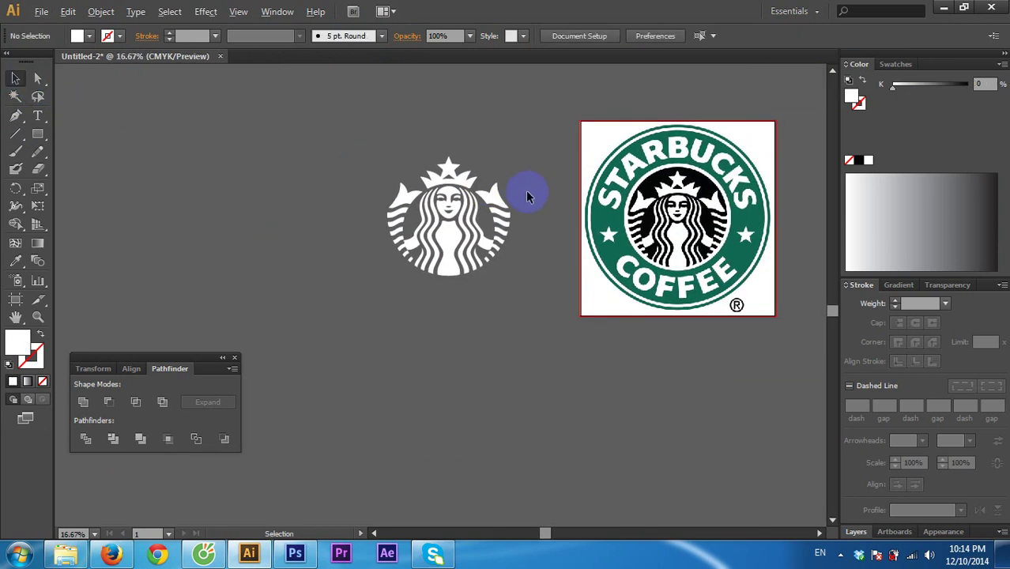
scroll(527, 195, up, 2)
click(463, 198)
click(531, 192)
scroll(458, 206, right, 1)
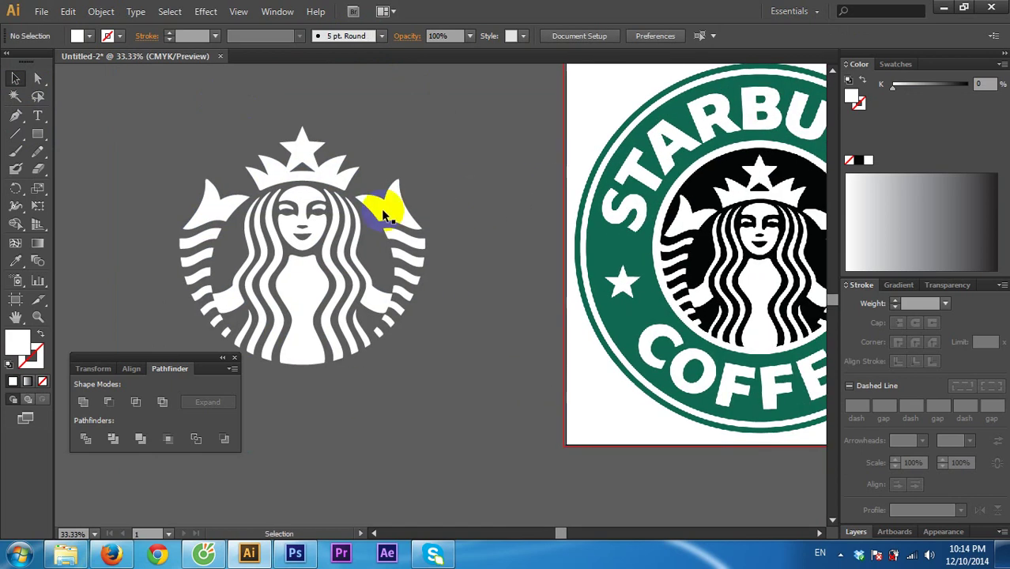
Step: Pan the view to frame the white siren beside the round Starbucks Coffee logo
click(383, 215)
click(429, 206)
drag(429, 206, 296, 176)
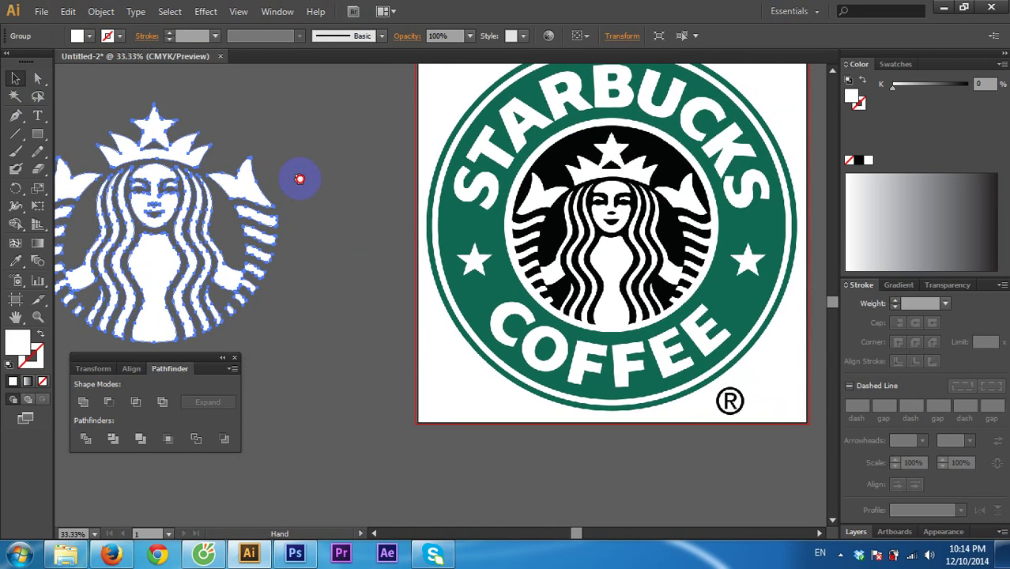
drag(352, 192, 405, 194)
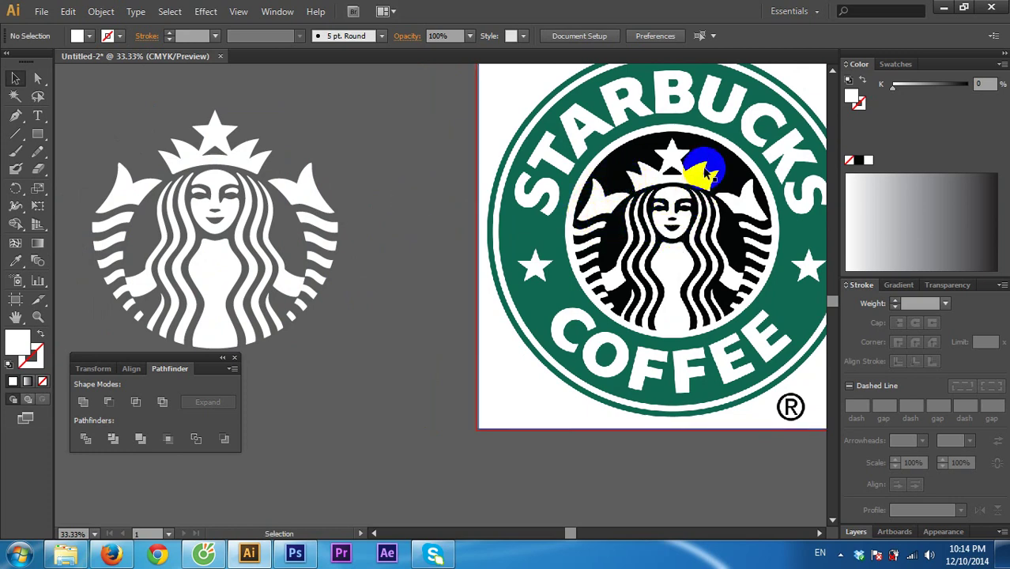
scroll(75, 153, left, 5)
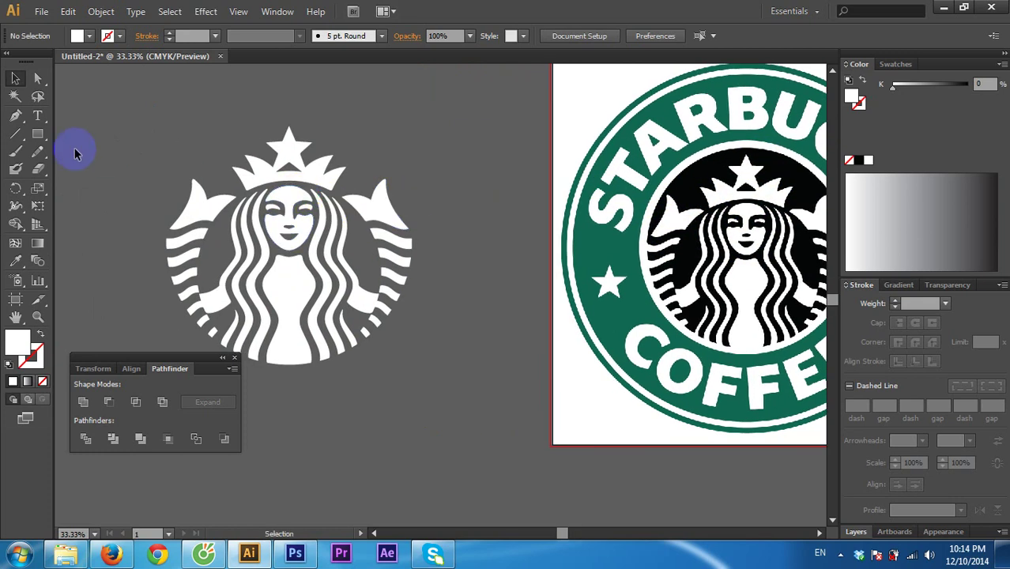
Step: Draw a circle over the siren, fill it black and send it to the back
drag(34, 134, 61, 166)
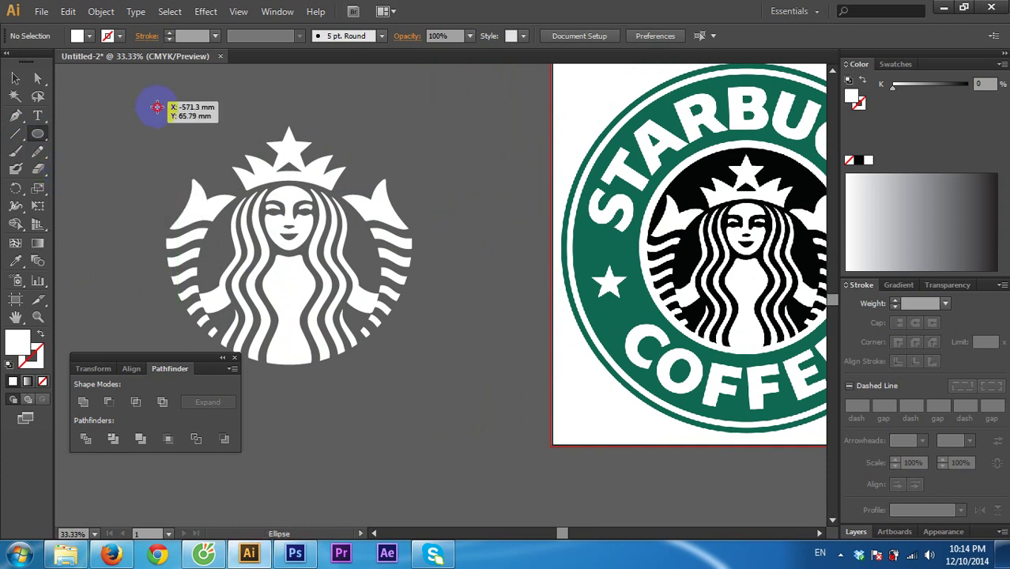
mouse_move(155, 101)
mouse_down()
mouse_move(389, 336)
mouse_move(413, 343)
mouse_up()
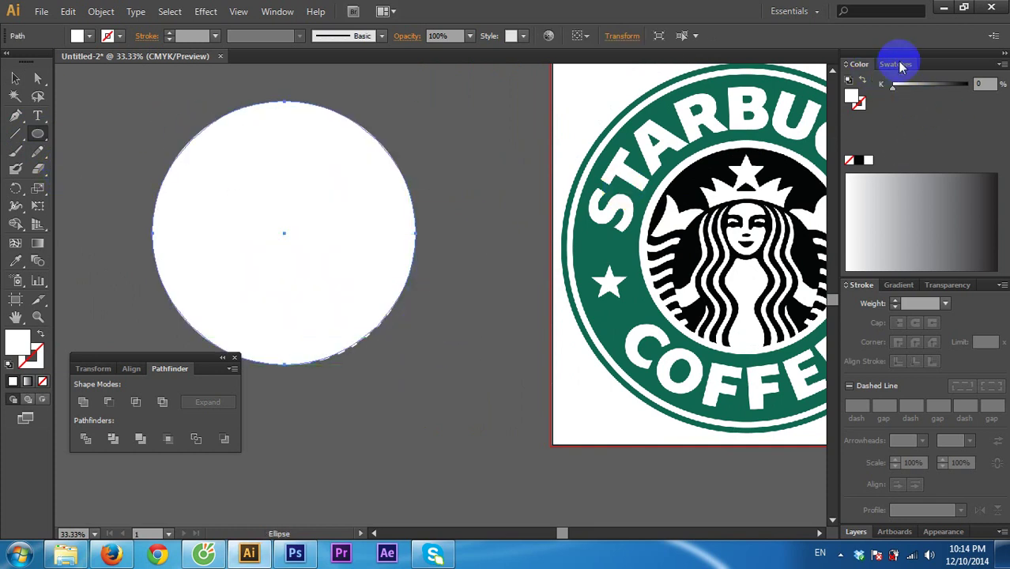
click(892, 64)
click(881, 79)
click(16, 79)
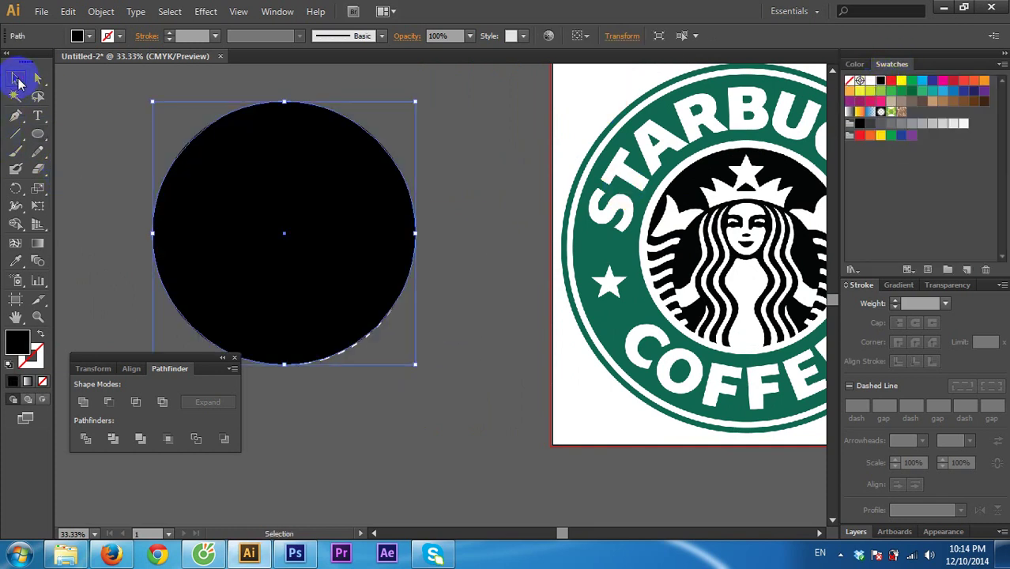
key(ctrl+shift+bracketleft)
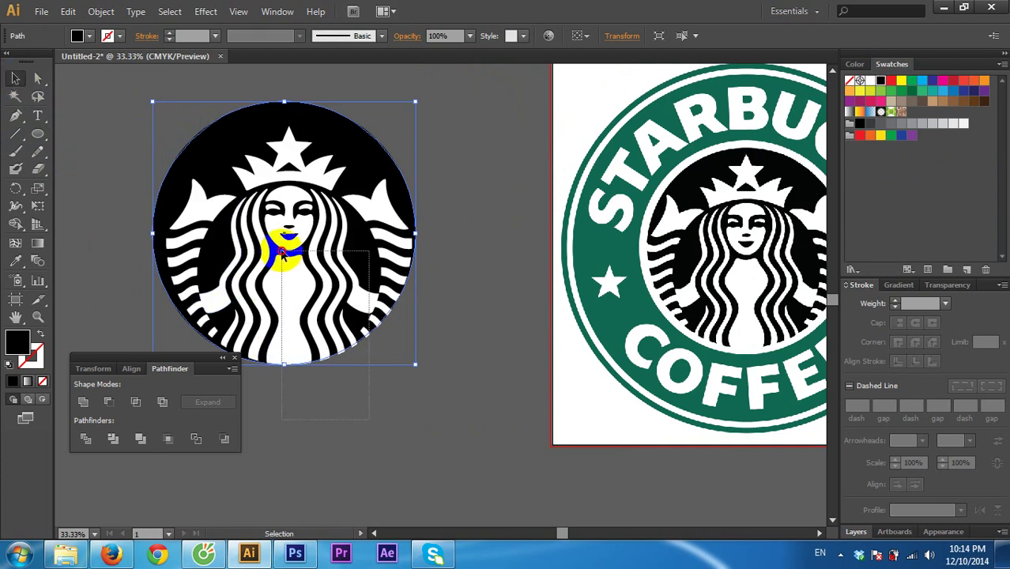
Step: Centre the siren horizontally on the circle and shrink the circle to 357.13 mm around it
shift+click(280, 226)
click(127, 370)
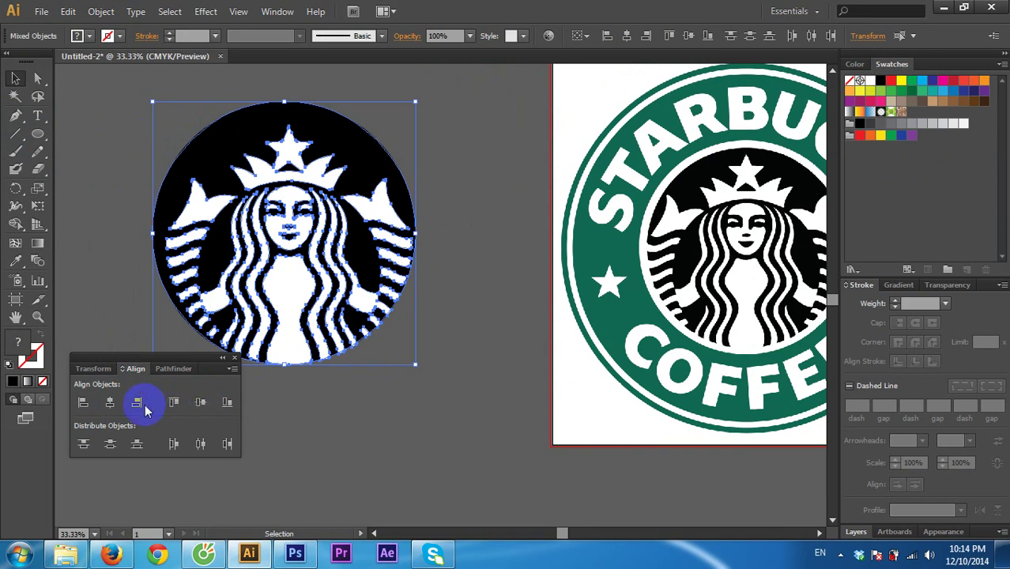
click(109, 403)
click(287, 417)
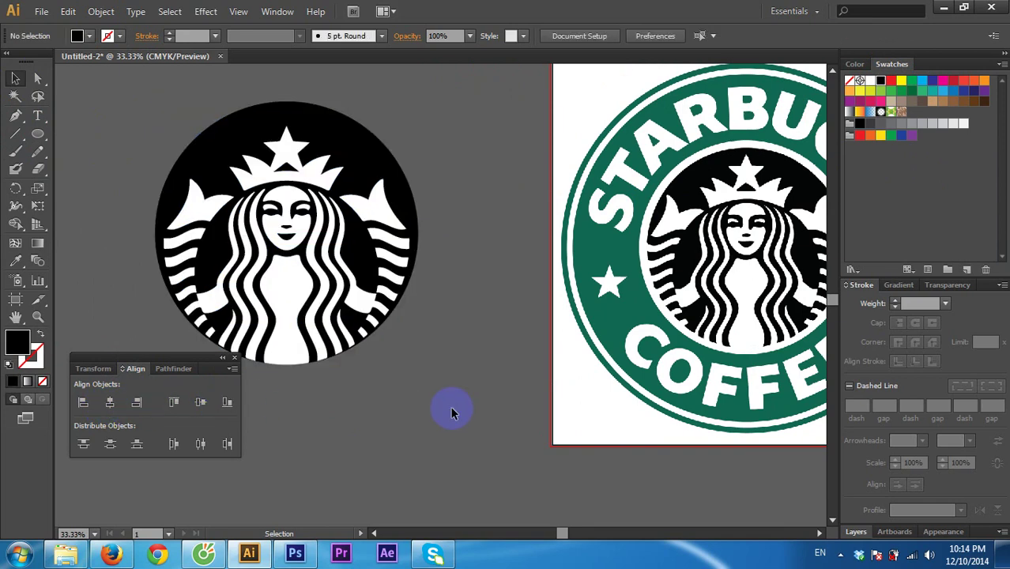
drag(444, 399, 405, 394)
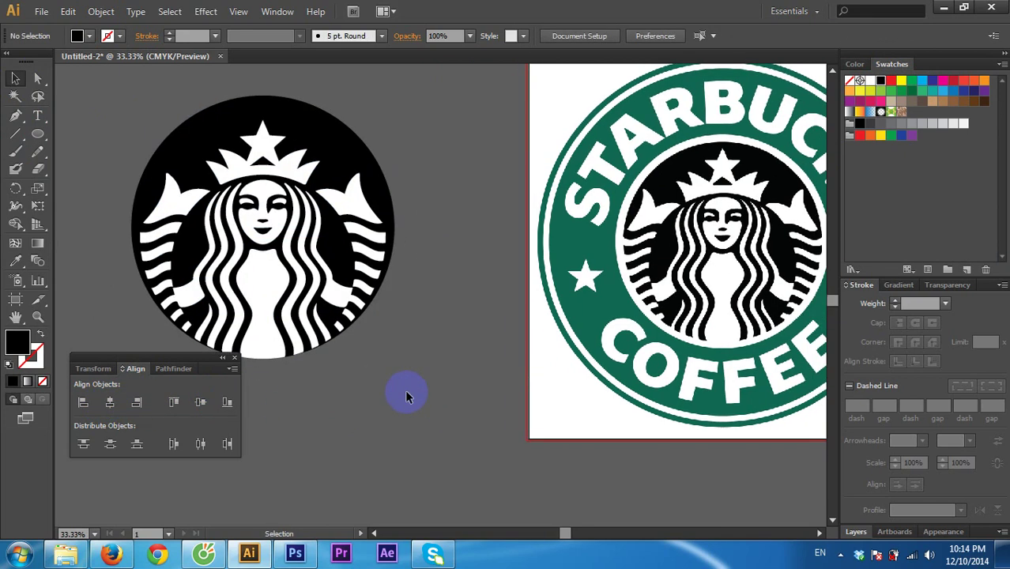
click(371, 190)
drag(274, 103, 269, 116)
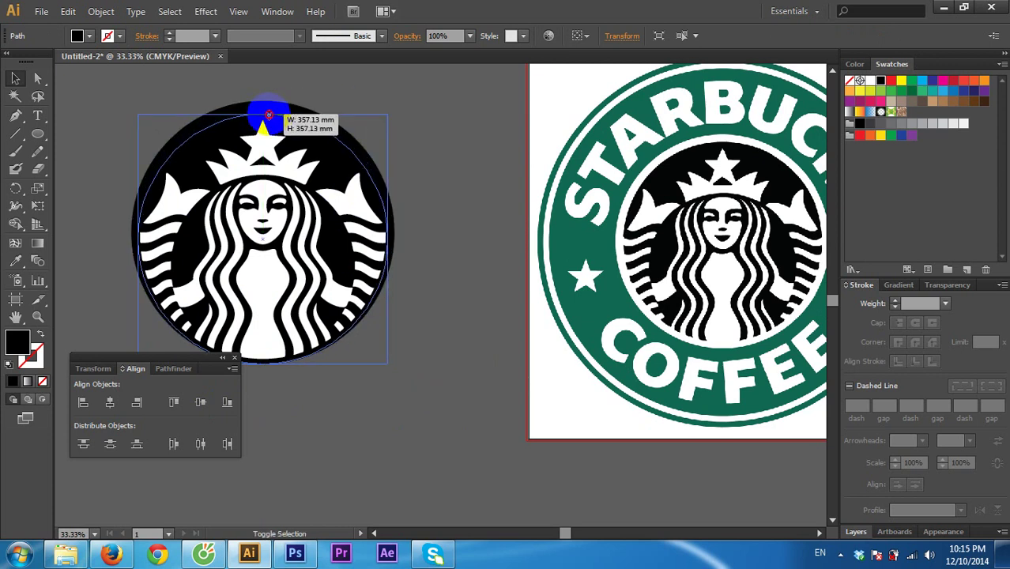
click(418, 316)
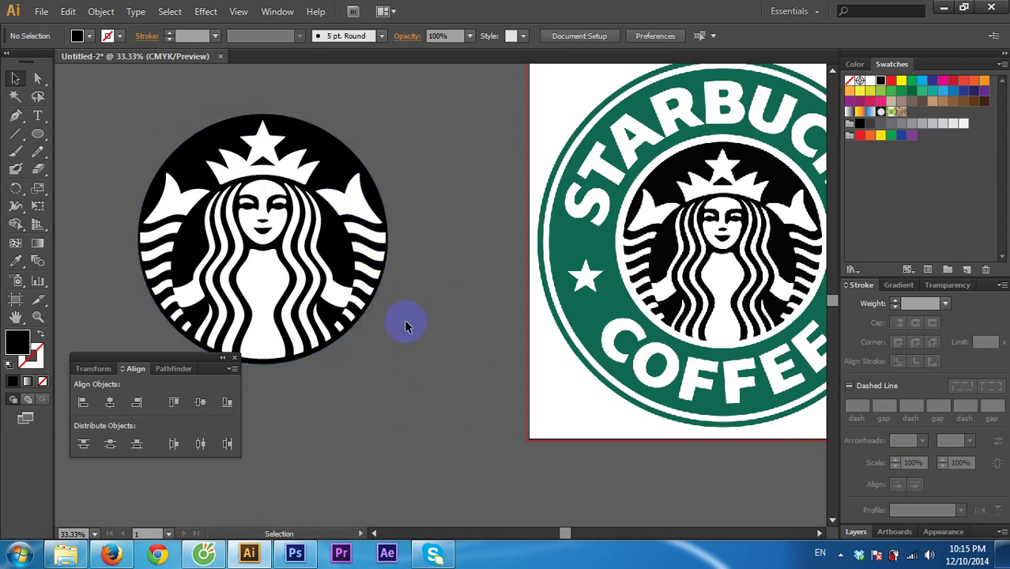
drag(406, 320, 247, 245)
Step: Centre the siren and circle, then shrink the black circle slightly from its top handle
click(227, 402)
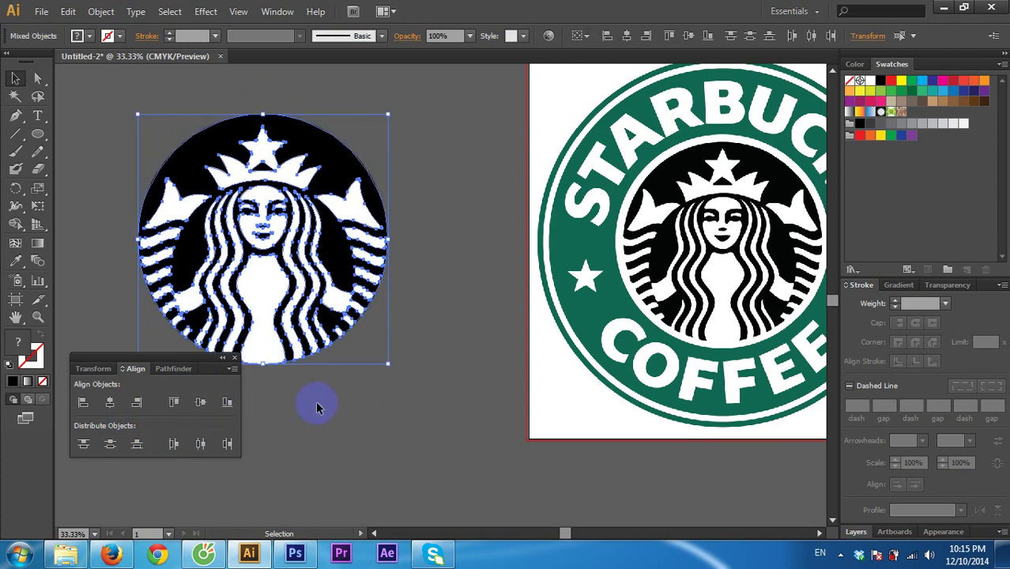
click(324, 405)
scroll(322, 320, up, 3)
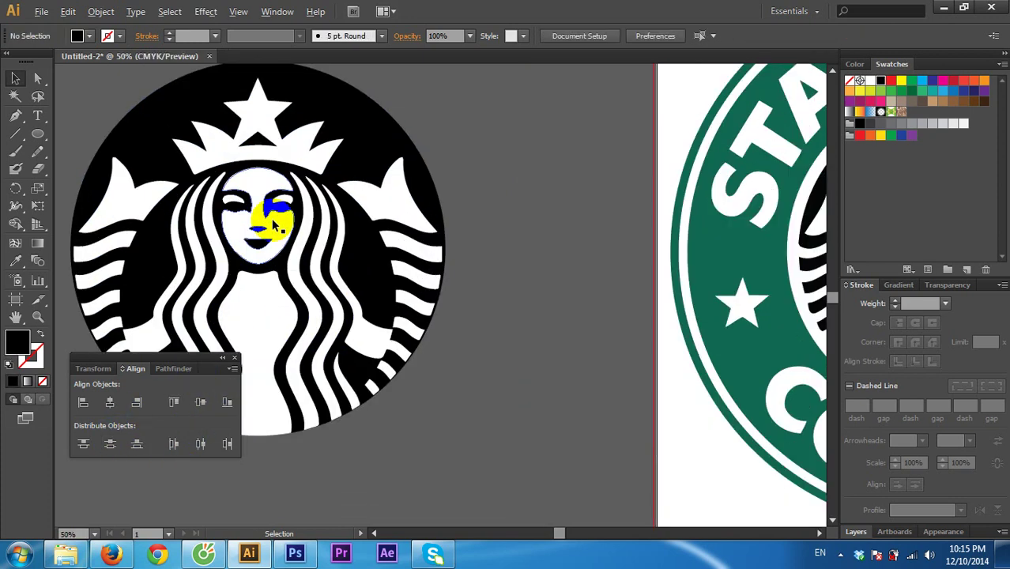
scroll(270, 214, down, 2)
click(423, 152)
drag(328, 115, 328, 123)
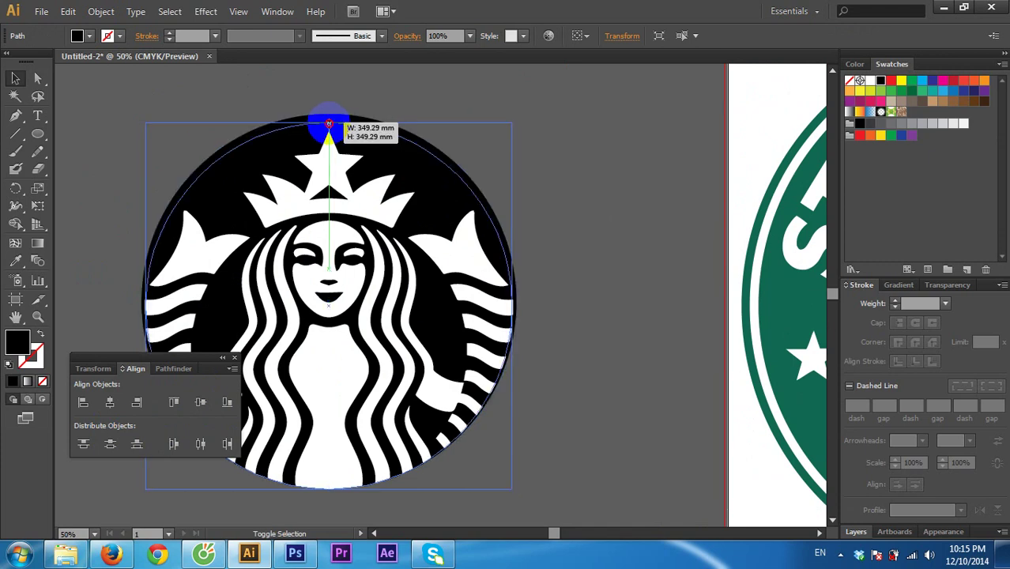
shift+click(360, 326)
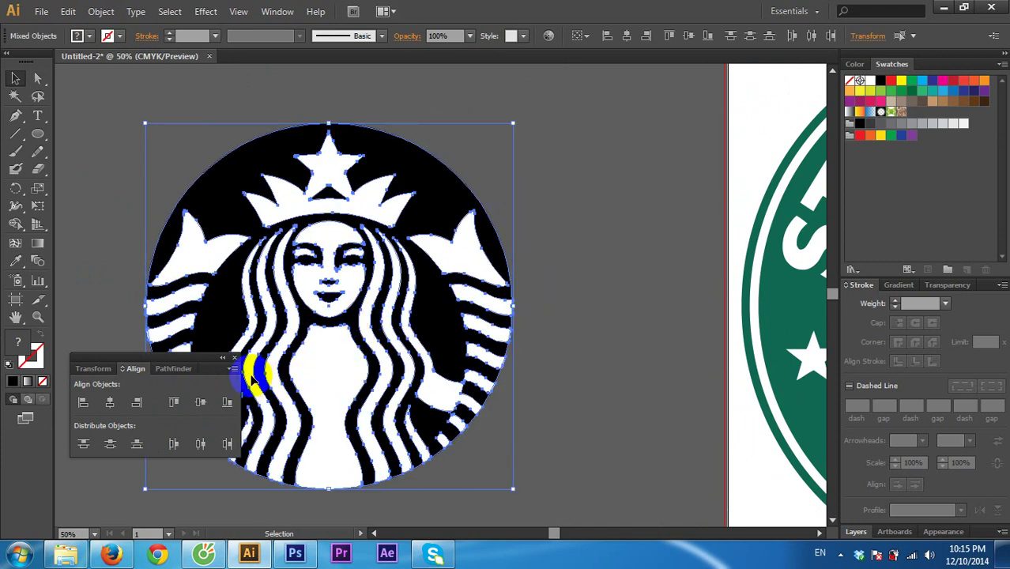
click(574, 391)
Step: Zoom out and pan to bring the reference Starbucks logo fully into view
scroll(575, 361, down, 2)
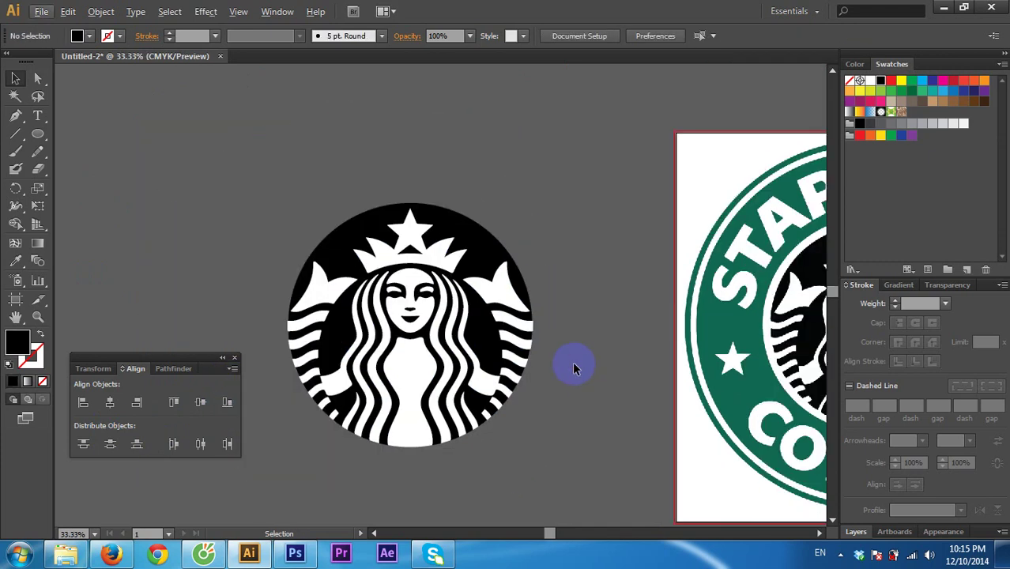
scroll(624, 259, up, 3)
scroll(624, 258, up, 2)
scroll(633, 305, up, 1)
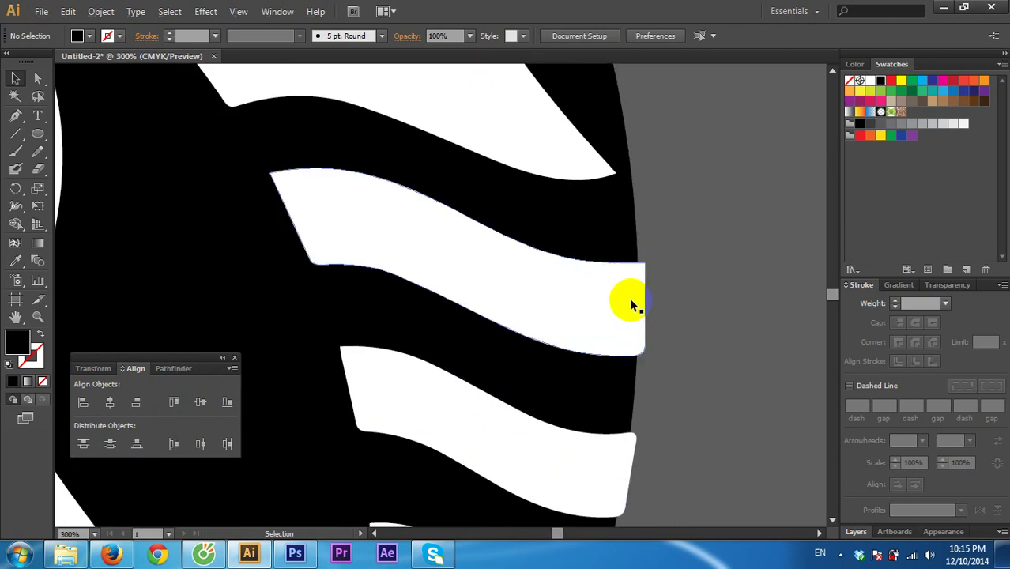
scroll(632, 341, down, 4)
key(ctrl+minus)
mouse_move(600, 234)
mouse_down()
mouse_move(474, 179)
mouse_move(494, 182)
mouse_up()
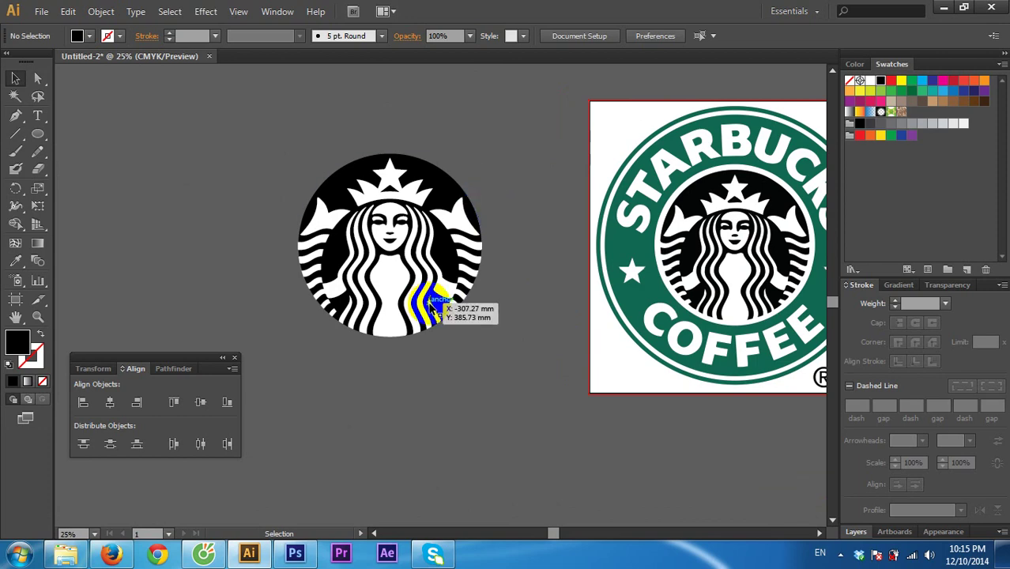
Step: Zoom back in to inspect the siren's outer stripes at the circle's edge
key(ctrl+plus)
key(ctrl+plus)
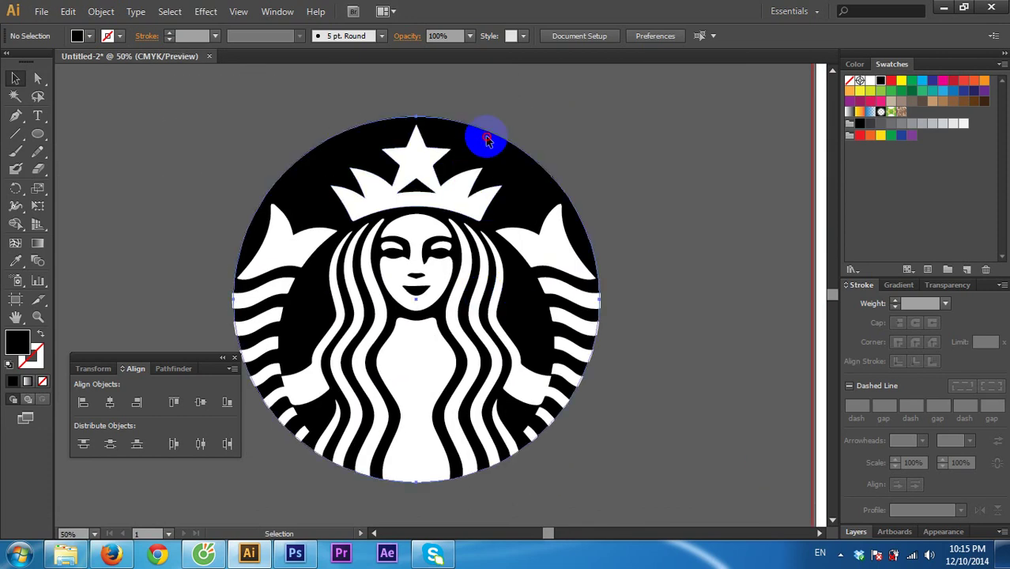
click(486, 139)
click(645, 204)
key(ctrl+plus)
key(ctrl+plus)
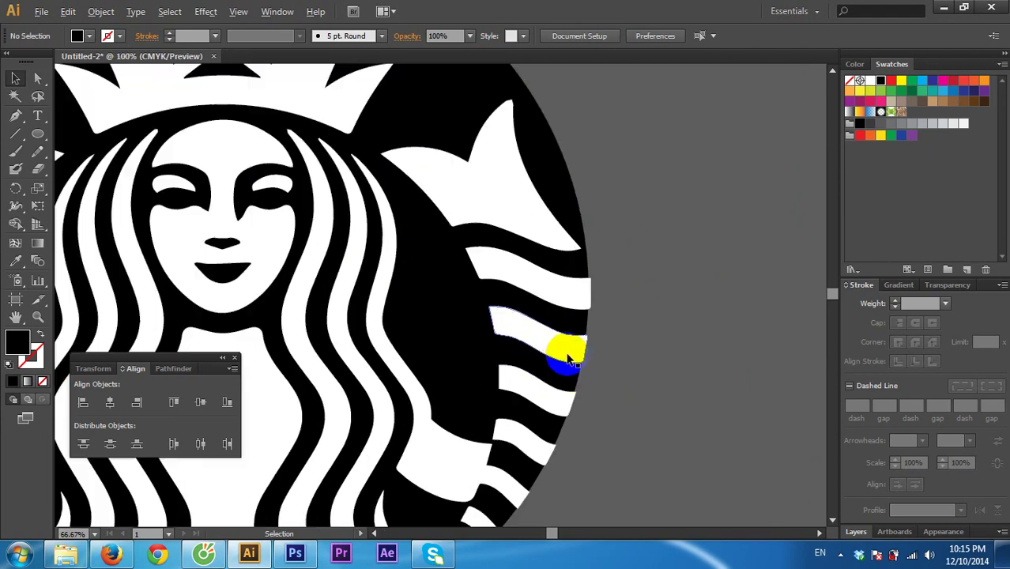
scroll(568, 357, up, 1)
scroll(575, 320, down, 2)
scroll(537, 285, down, 1)
scroll(377, 213, down, 1)
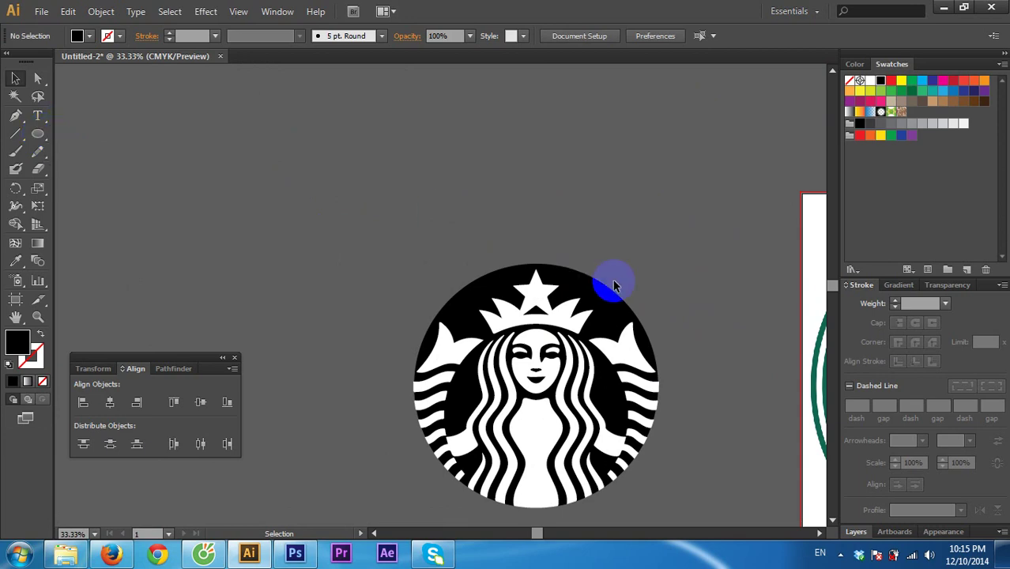
Step: Select all logo paths and merge the right-side stripe ends into the circle edge with Shape Builder
mouse_move(613, 282)
mouse_down()
mouse_move(514, 169)
mouse_move(501, 180)
mouse_move(517, 180)
mouse_up()
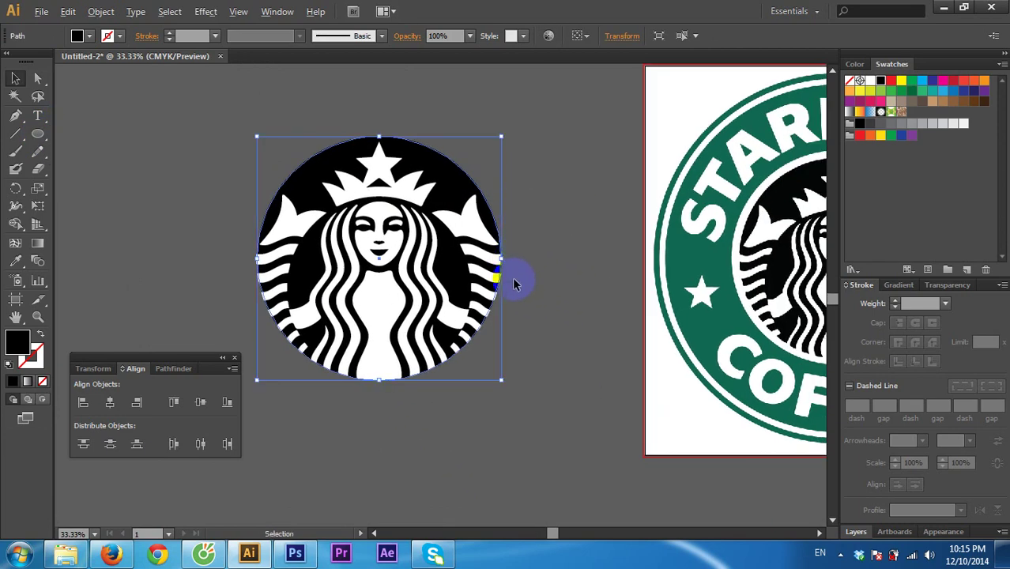
scroll(515, 277, up, 3)
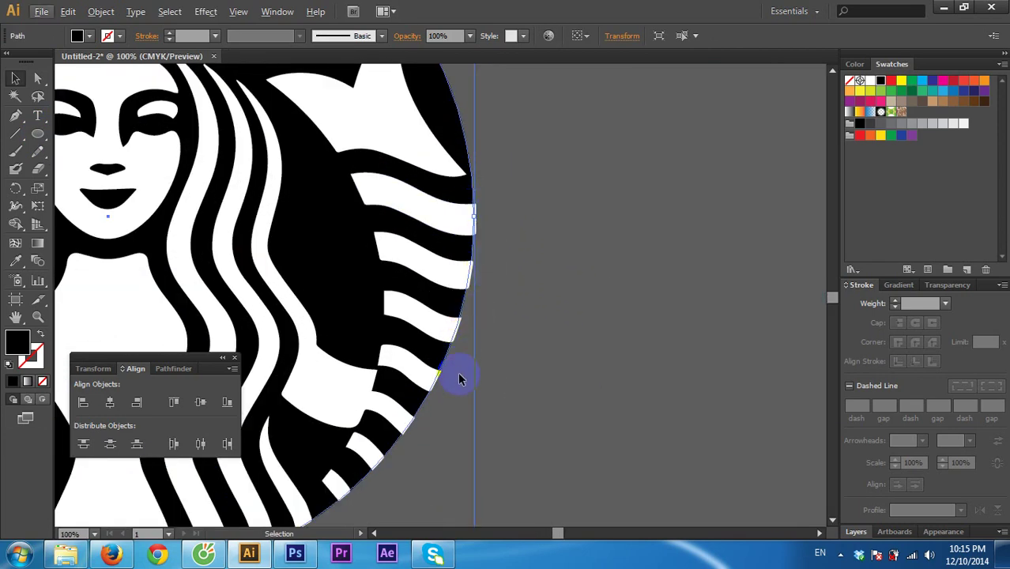
shift+click(248, 113)
shift+click(474, 273)
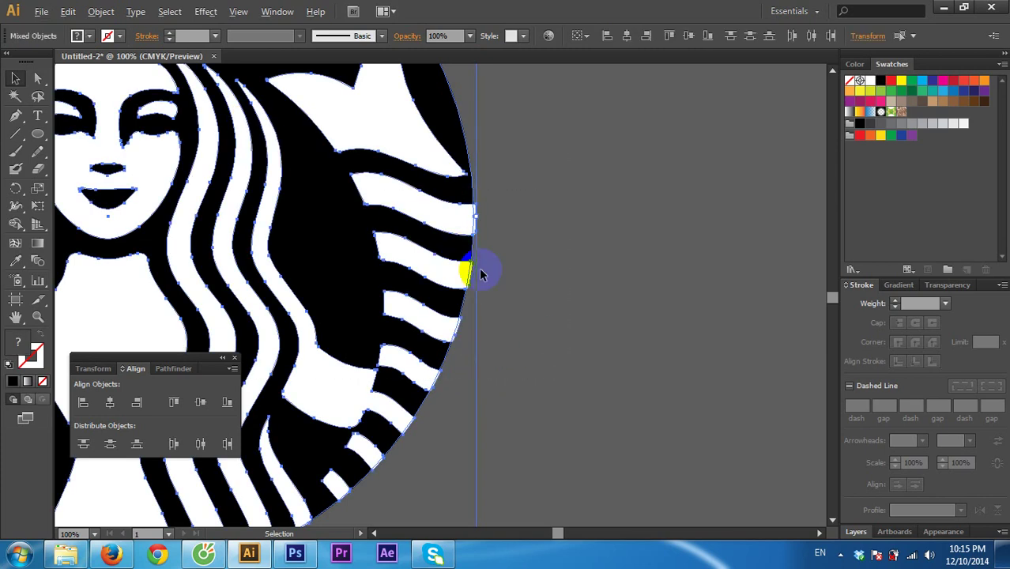
scroll(481, 274, up, 1)
click(15, 224)
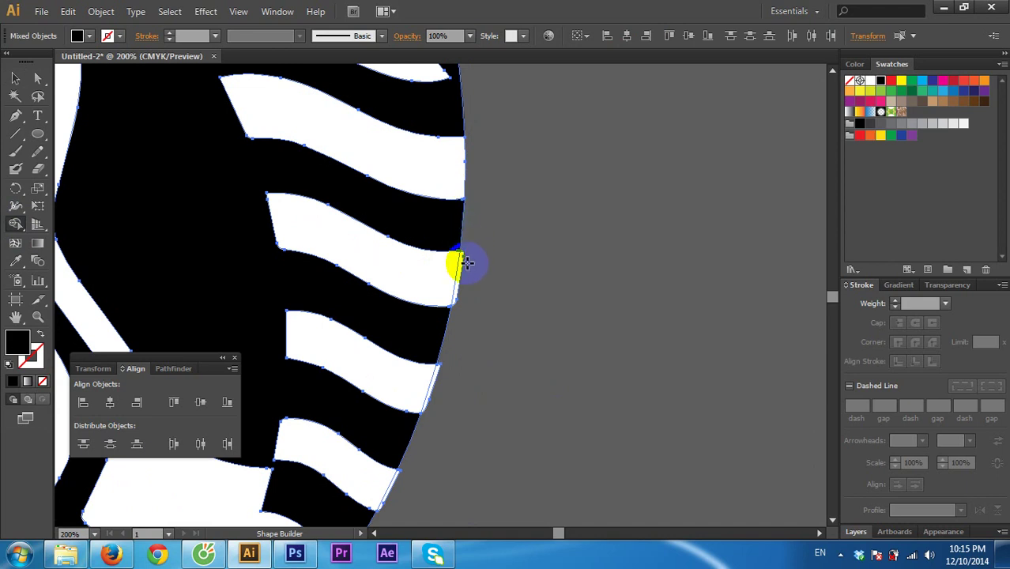
drag(438, 374, 438, 404)
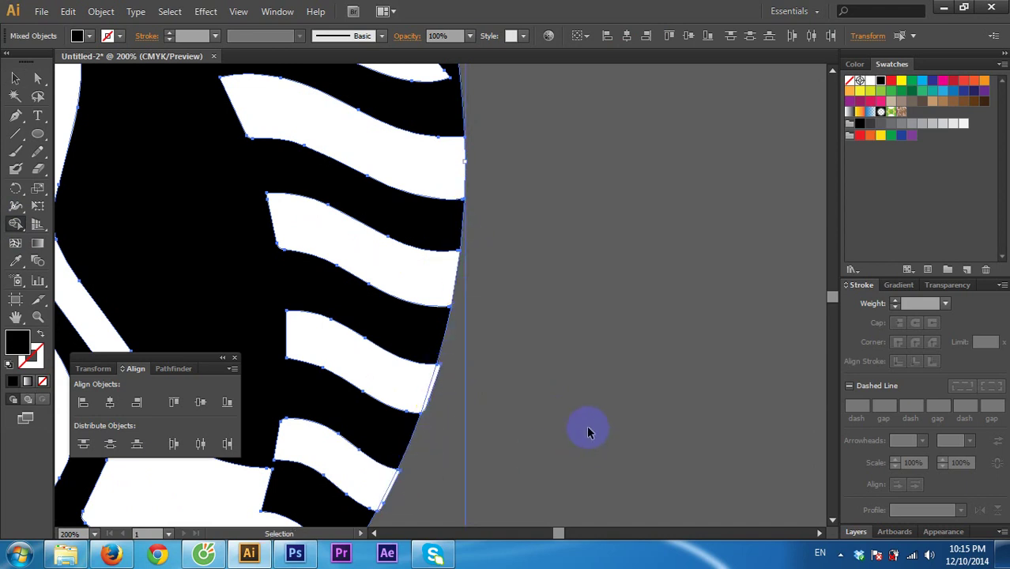
click(216, 257)
Step: Return to the Selection tool, clear the selection and reselect the traced logo
key(v)
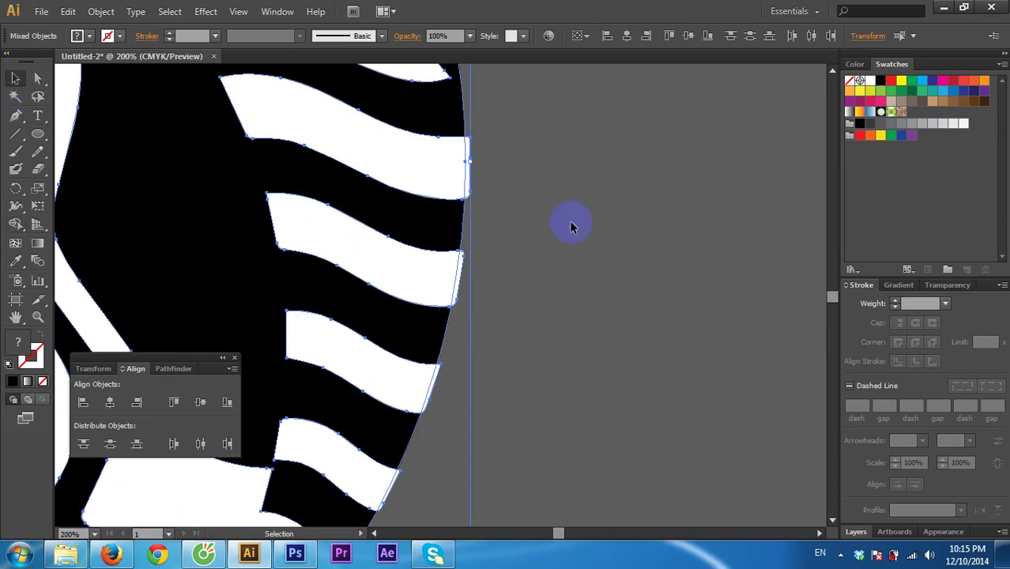
scroll(569, 221, down, 5)
click(608, 182)
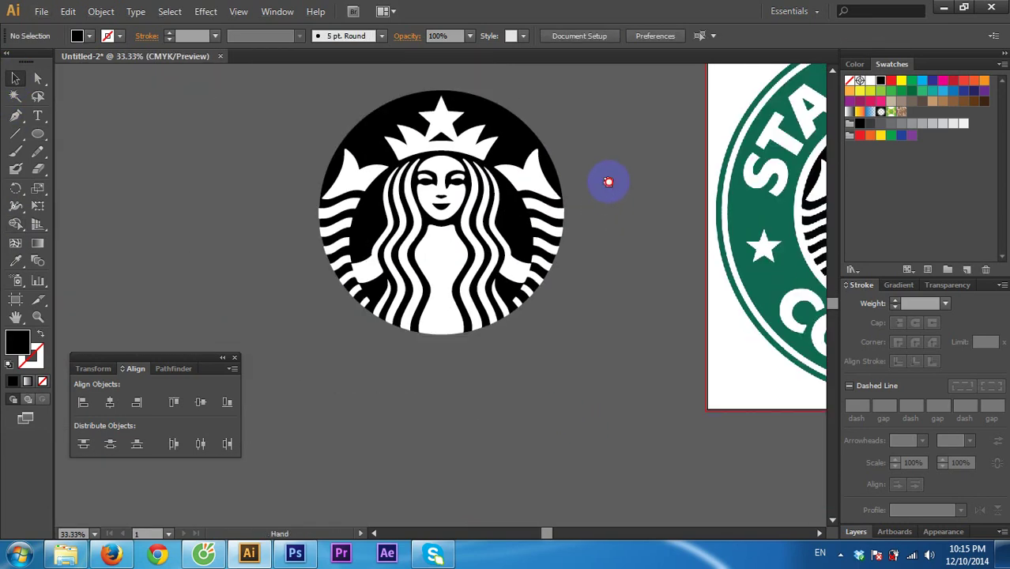
drag(608, 182, 615, 227)
click(510, 168)
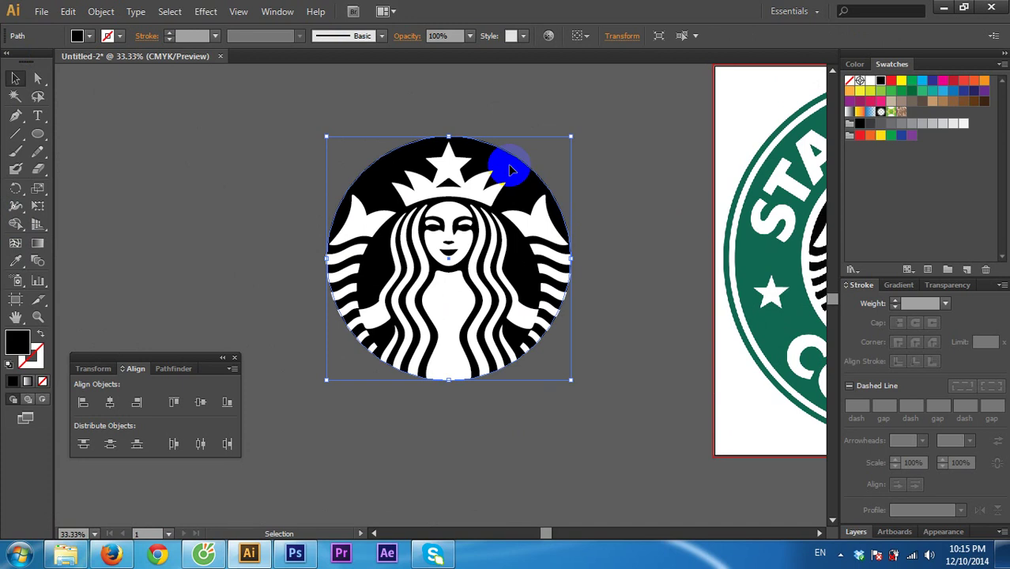
Step: Alt-drag a duplicate of the siren logo to the left and pan toward it
click(646, 170)
scroll(652, 169, left, 3)
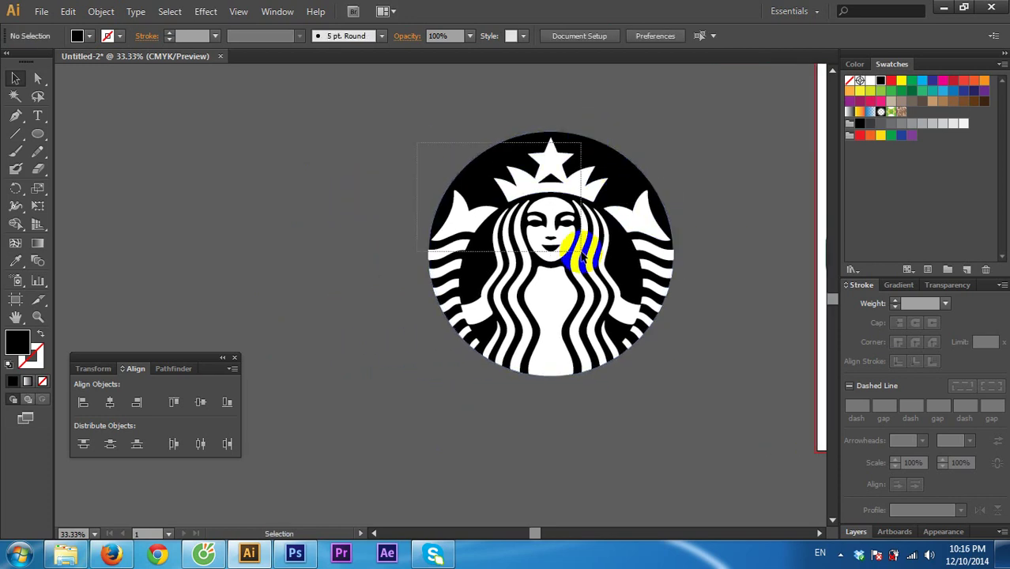
mouse_move(582, 256)
mouse_down()
mouse_move(701, 257)
mouse_move(394, 256)
mouse_up()
click(433, 129)
key(space)
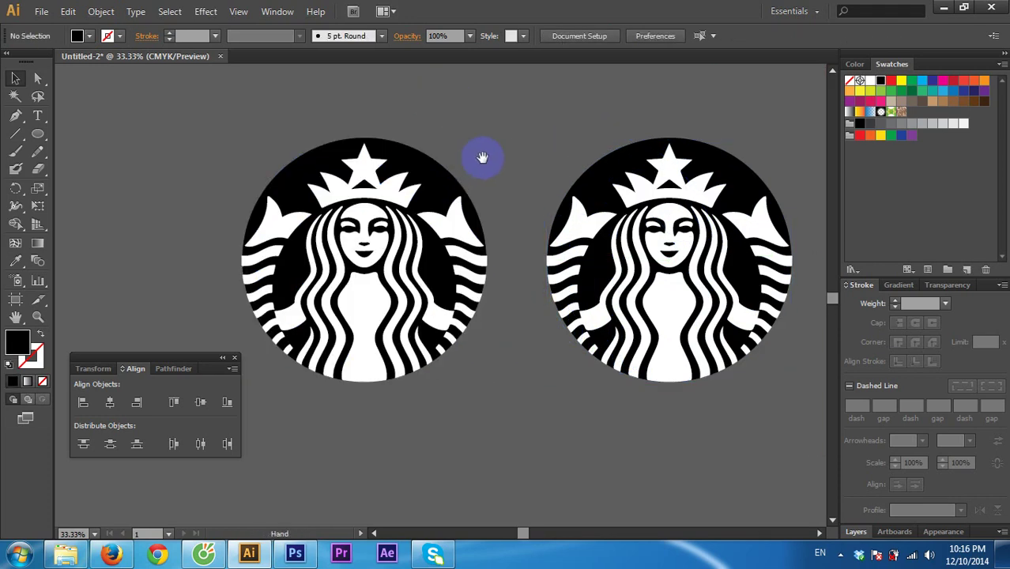
drag(482, 157, 541, 153)
Step: Bring the left copy's black circle to the front and shrink it slightly about its centre
click(531, 156)
ctrl+click(528, 161)
key(ctrl+shift+bracketright)
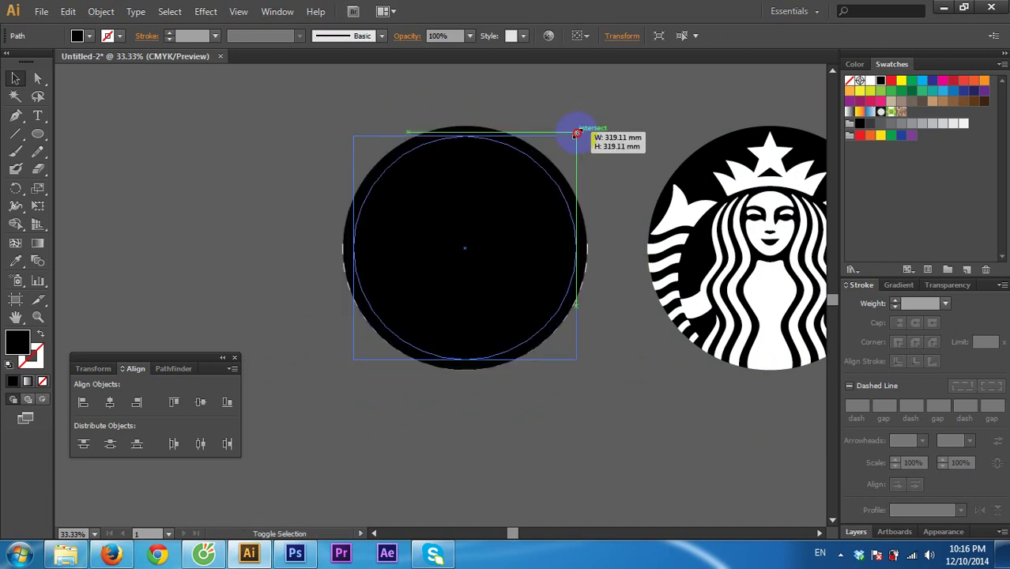
drag(587, 127, 576, 137)
click(605, 141)
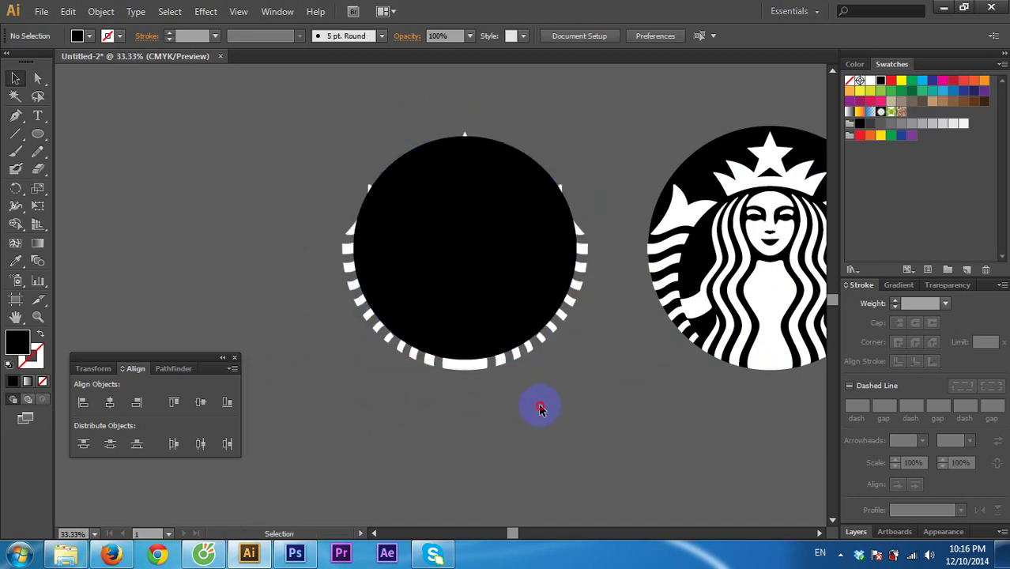
Step: Select the whole left copy and apply Make Clipping Mask to clip the siren to the circle
drag(542, 407, 327, 162)
right_click(462, 243)
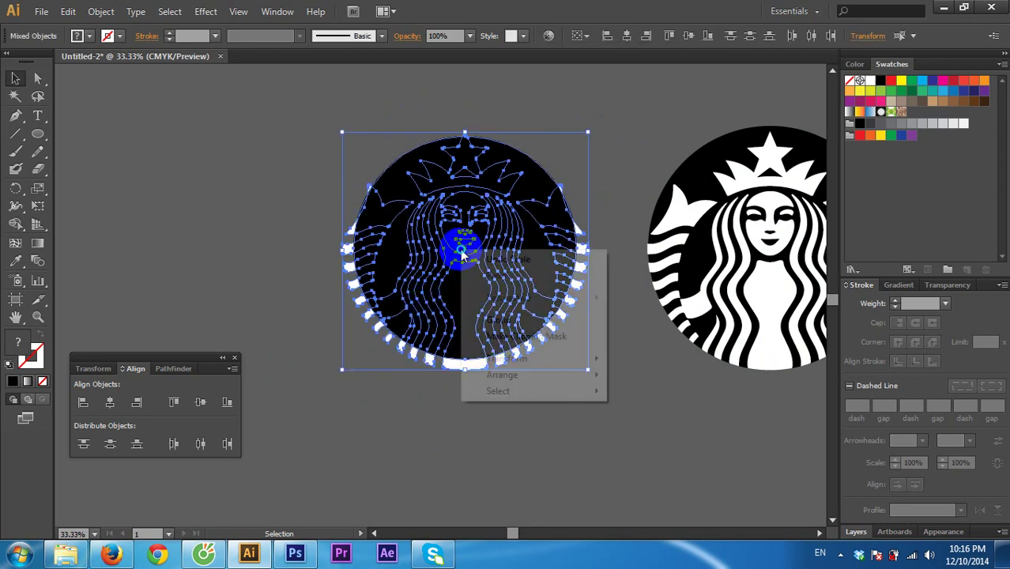
click(518, 334)
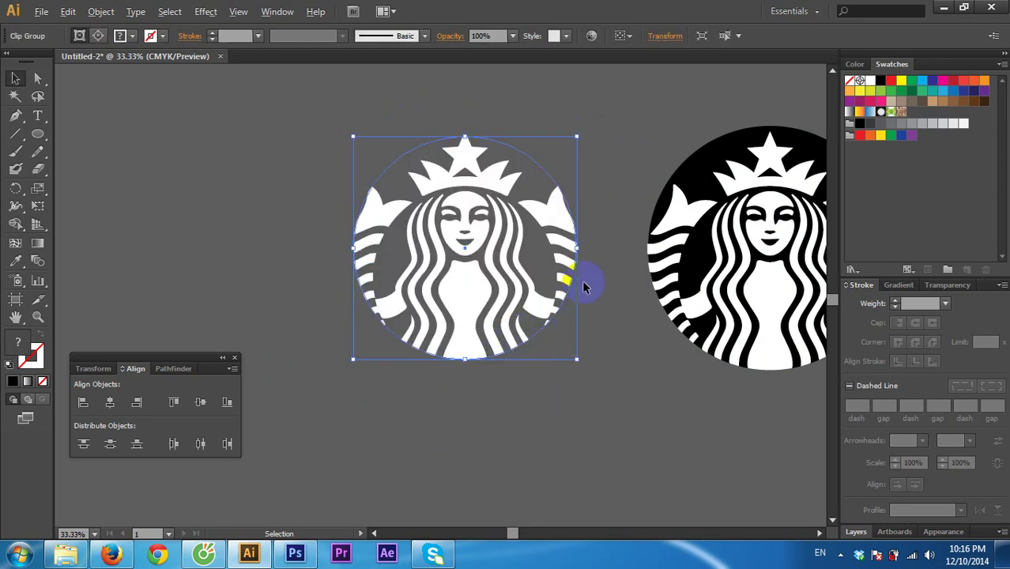
scroll(583, 287, up, 4)
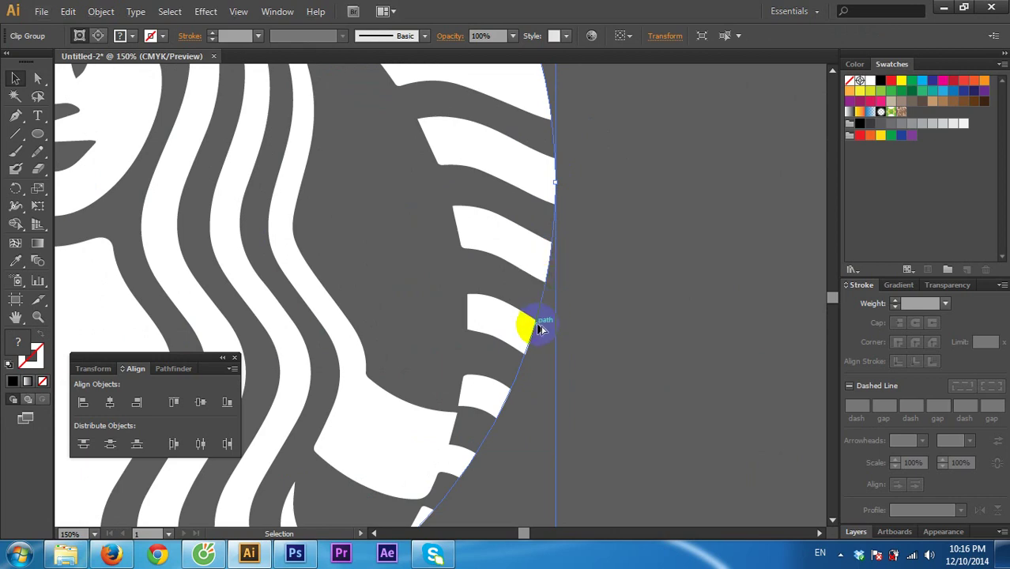
scroll(541, 332, down, 3)
click(574, 347)
scroll(537, 260, down, 1)
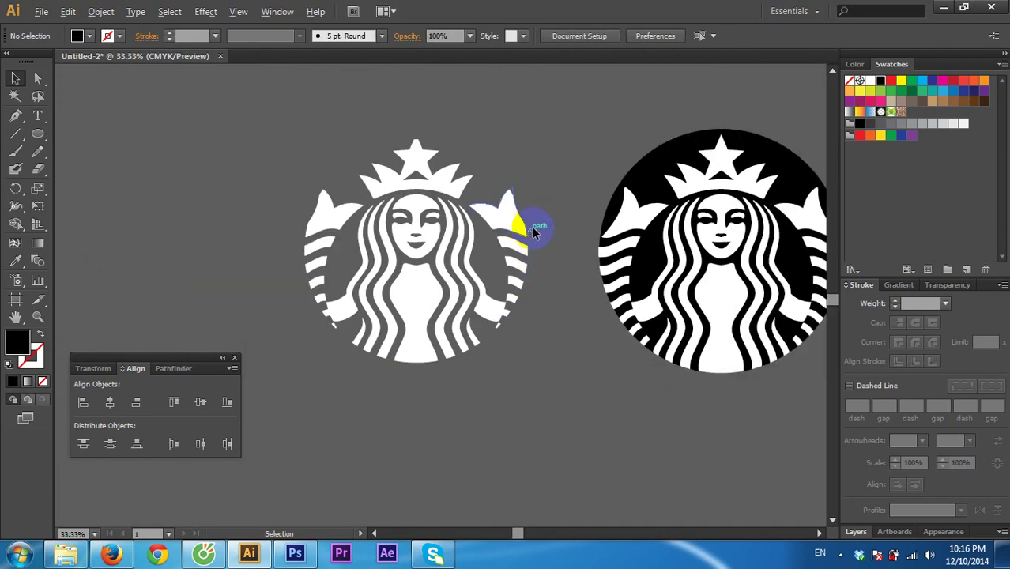
scroll(512, 196, up, 3)
scroll(512, 196, up, 1)
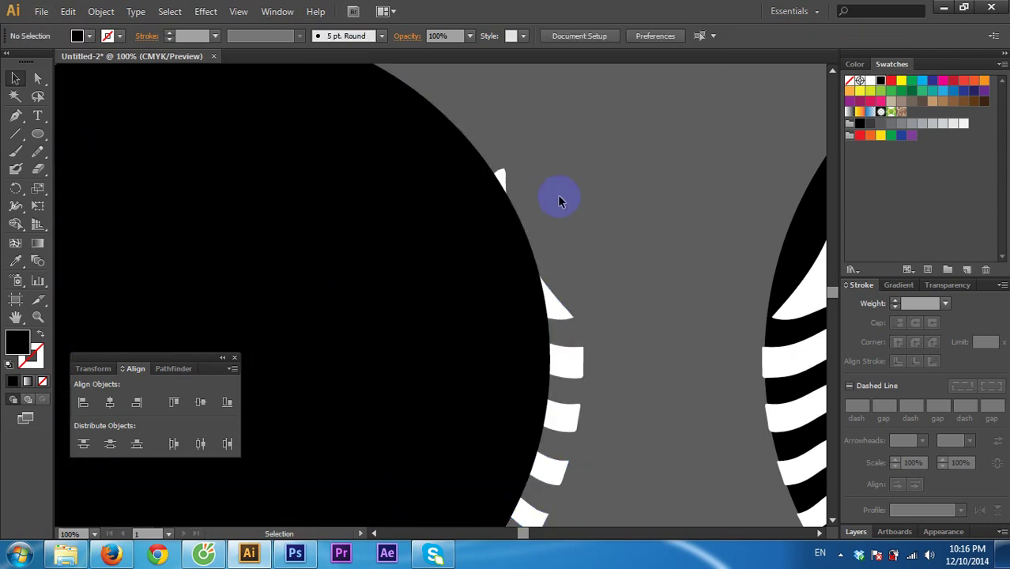
Step: Vertically centre the black circle on the traced siren and clip the siren to it
scroll(557, 195, down, 3)
mouse_move(465, 273)
mouse_down()
mouse_move(234, 249)
mouse_move(472, 258)
mouse_up()
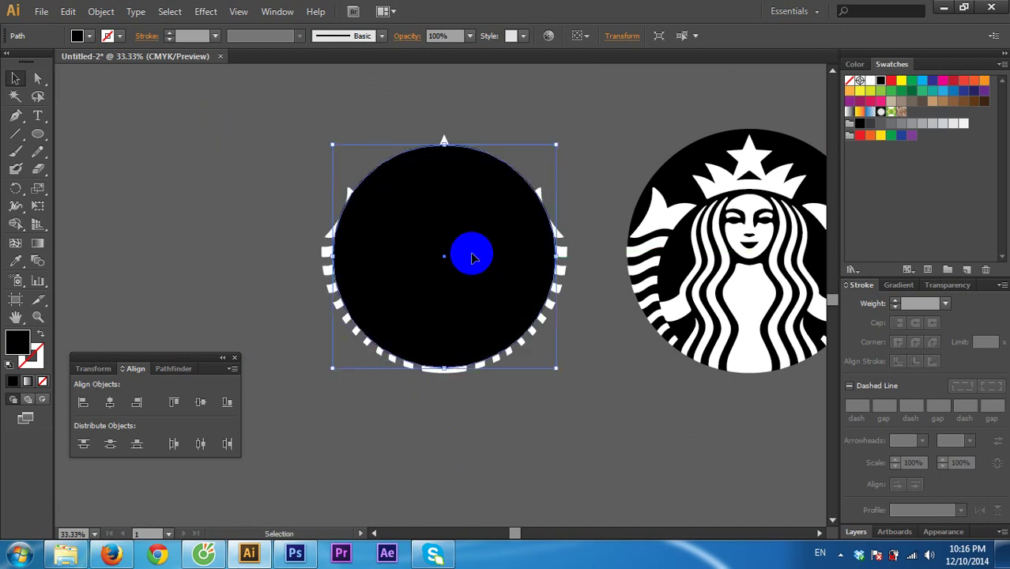
key(ctrl+a)
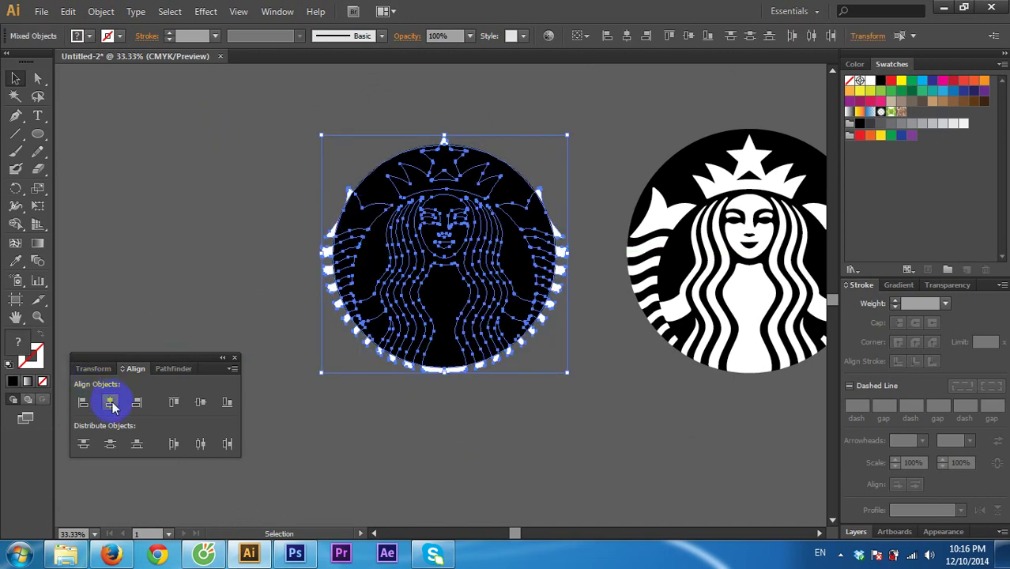
click(203, 404)
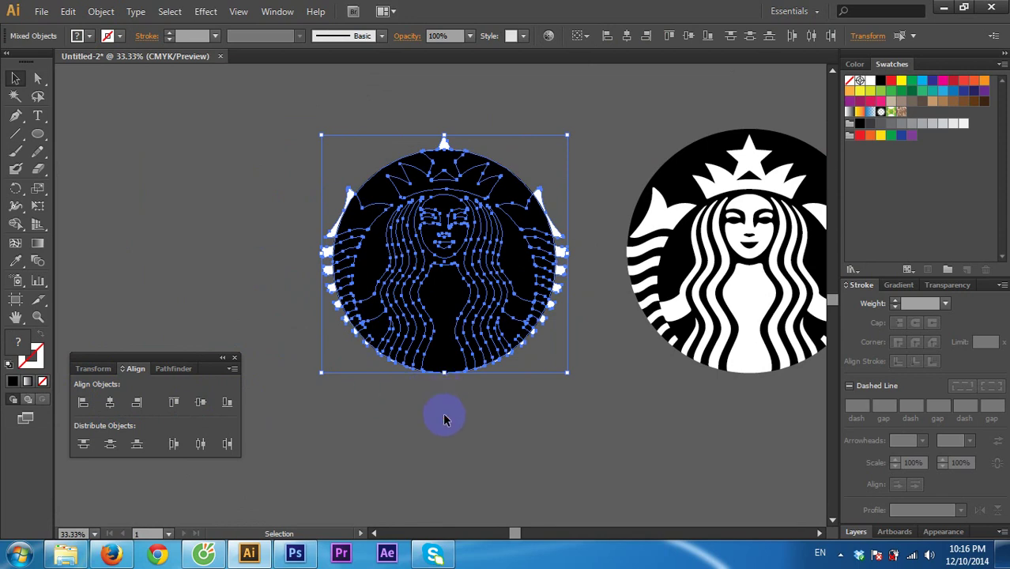
drag(444, 419, 334, 192)
right_click(459, 255)
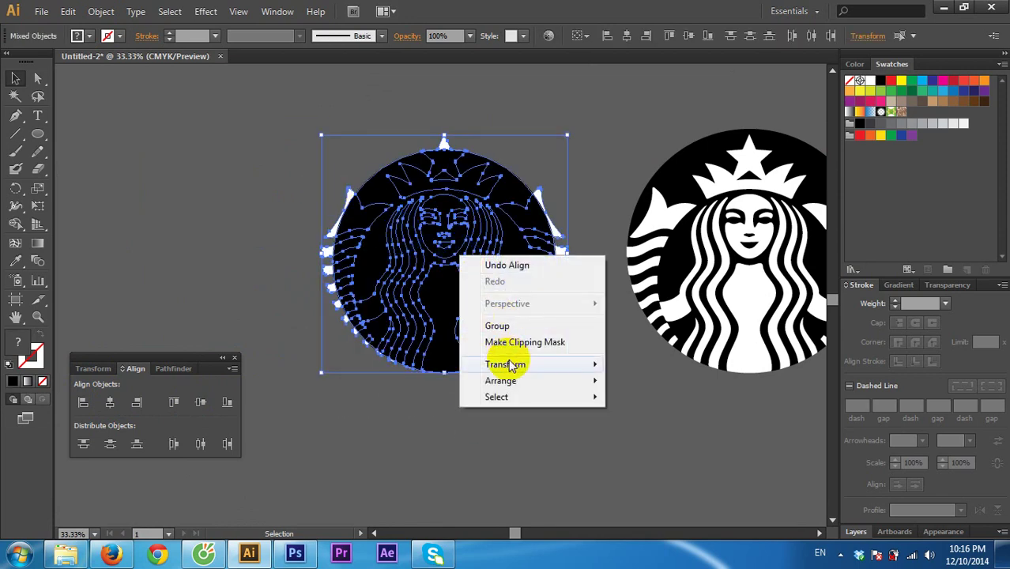
click(510, 343)
click(502, 418)
Step: Move the clipped white siren and pan across the canvas to inspect the result
scroll(498, 411, right, 1)
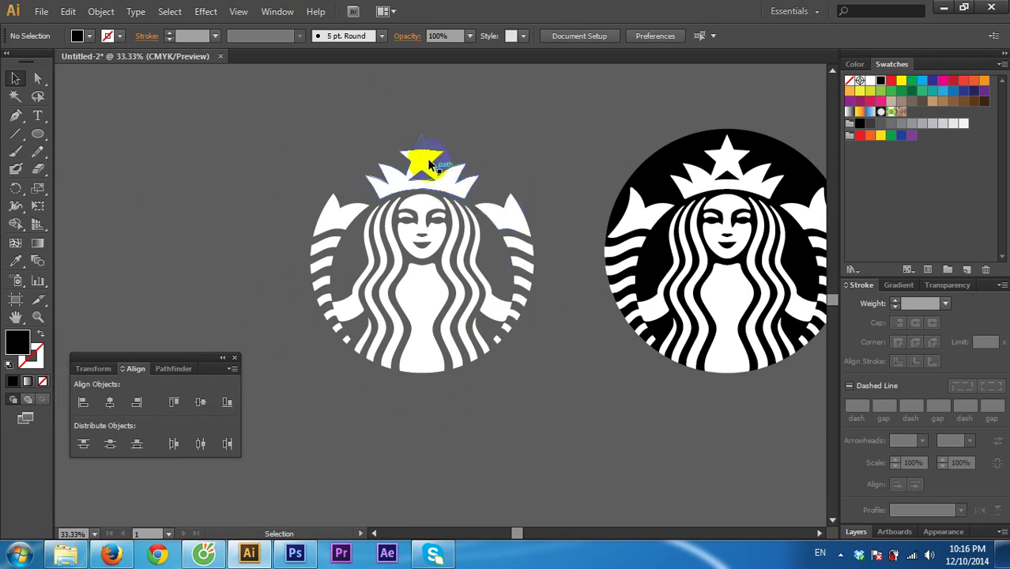
drag(429, 164, 421, 156)
click(527, 440)
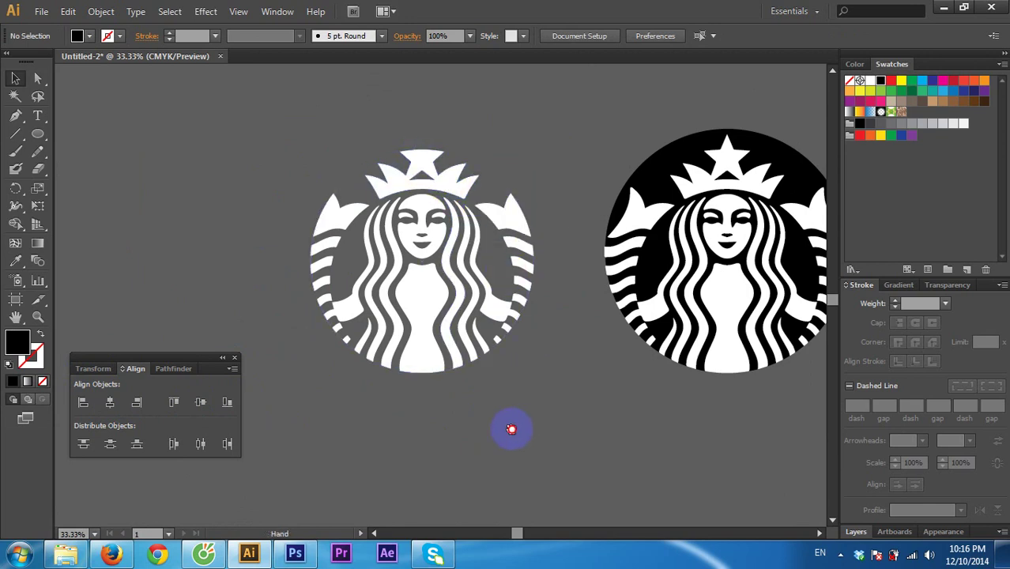
mouse_move(512, 429)
mouse_down()
mouse_move(499, 439)
mouse_move(303, 400)
mouse_up()
scroll(304, 397, down, 3)
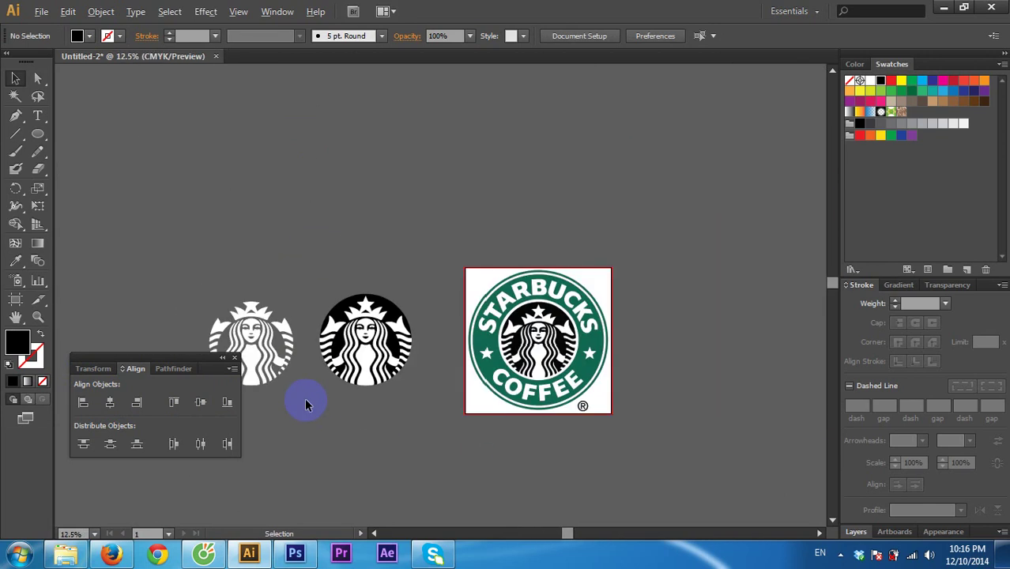
scroll(316, 387, up, 1)
scroll(383, 304, up, 2)
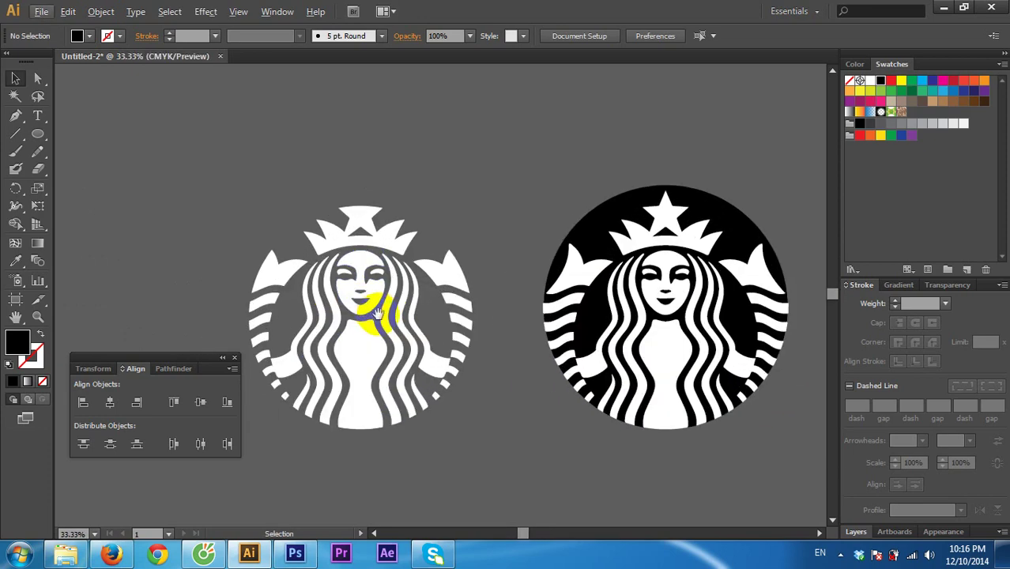
Step: Undo the clipping and enlarge the black circle around the siren
click(511, 212)
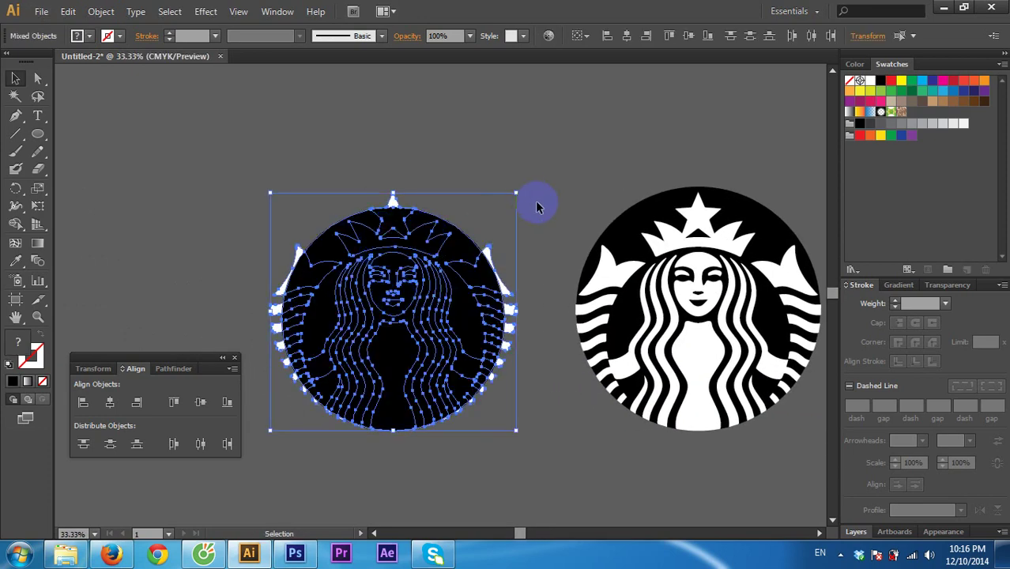
key(Delete)
click(451, 253)
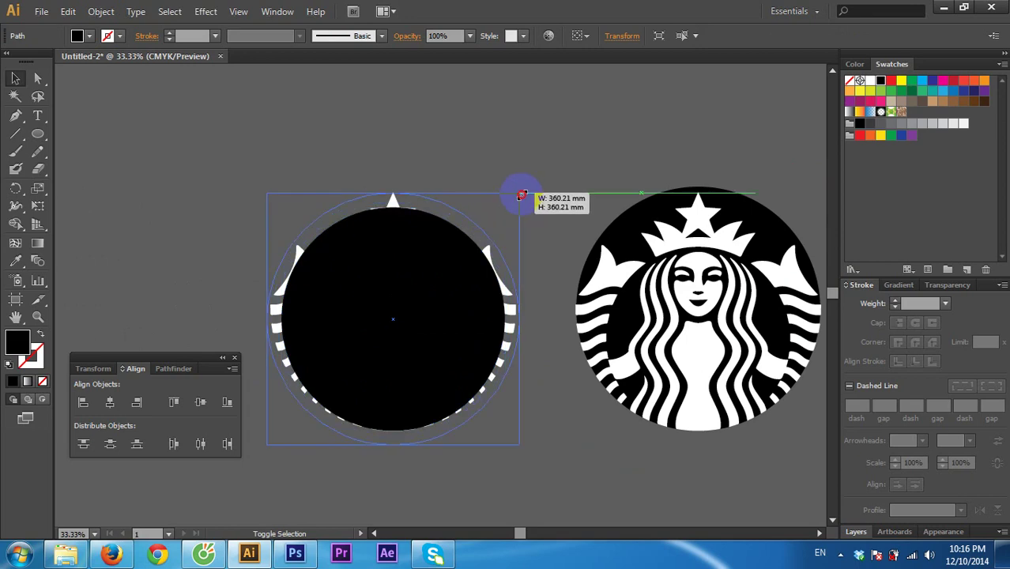
drag(503, 208, 519, 193)
Step: Vertically centre the enlarged circle and siren, then reapply Make Clipping Mask
drag(446, 485, 344, 363)
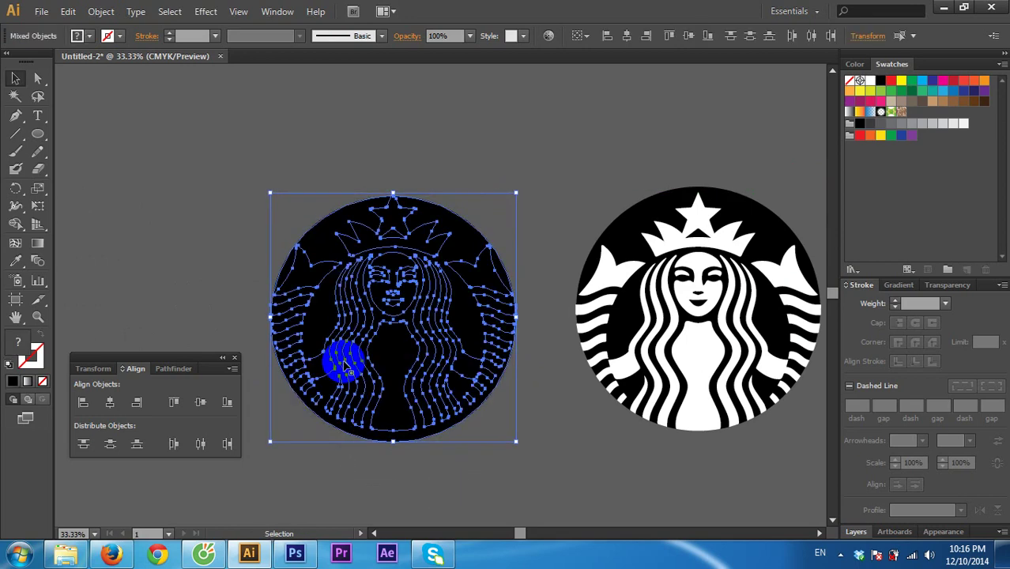
click(227, 404)
drag(448, 485, 417, 402)
right_click(399, 350)
click(442, 439)
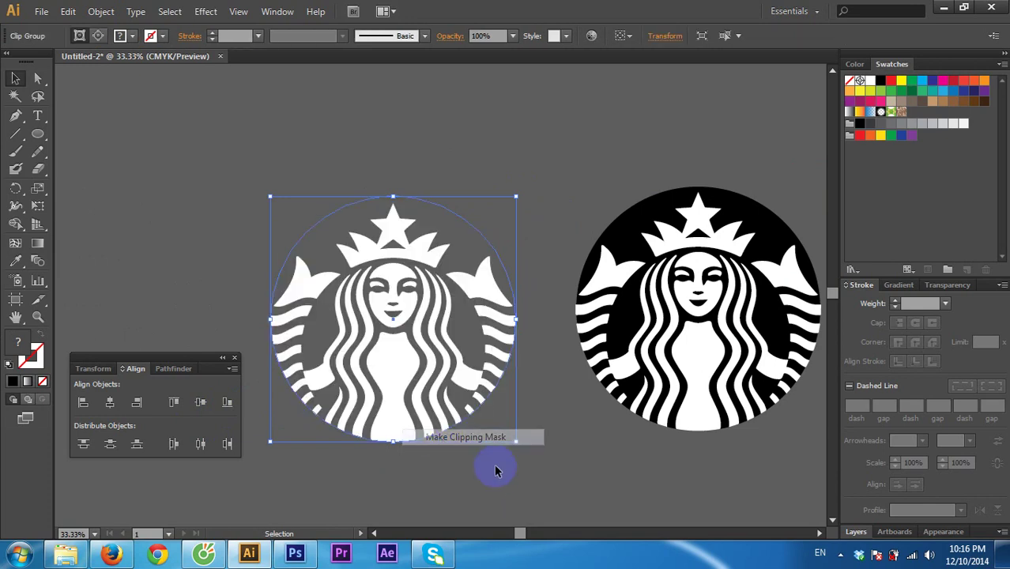
click(497, 473)
scroll(501, 288, up, 3)
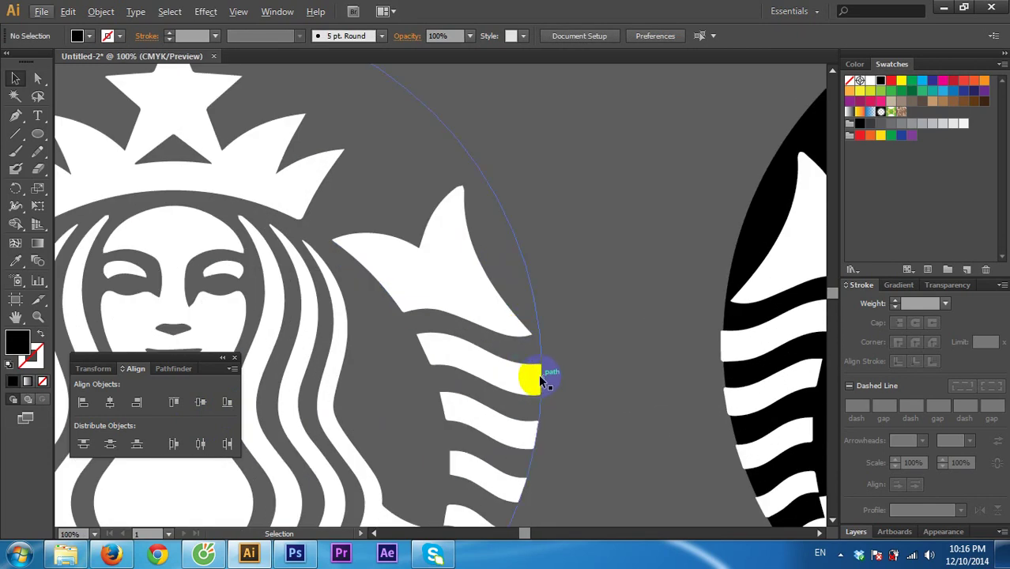
scroll(467, 297, down, 1)
scroll(430, 207, down, 2)
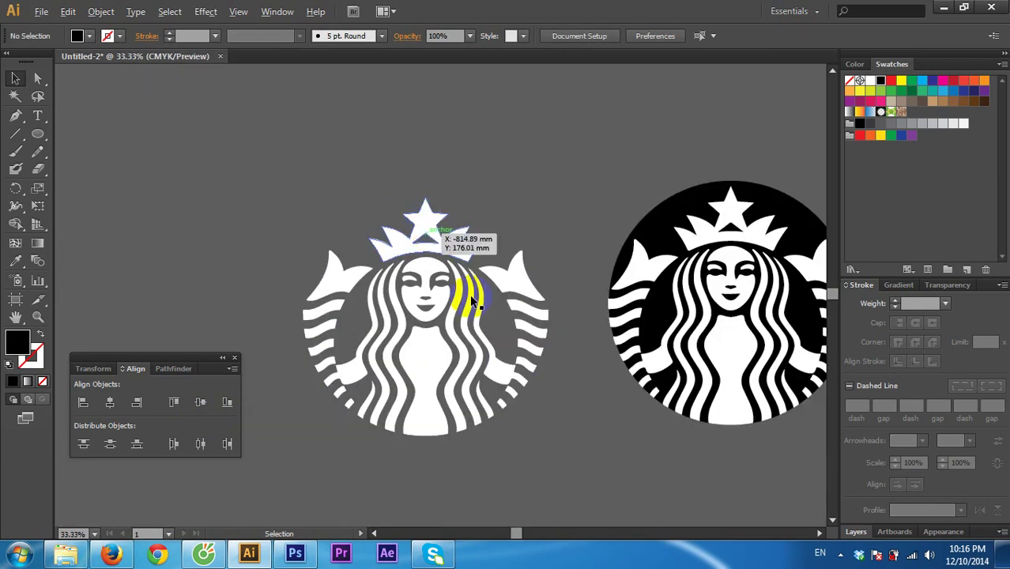
scroll(474, 423, right, 3)
Step: Delete the black reference siren logo
click(625, 348)
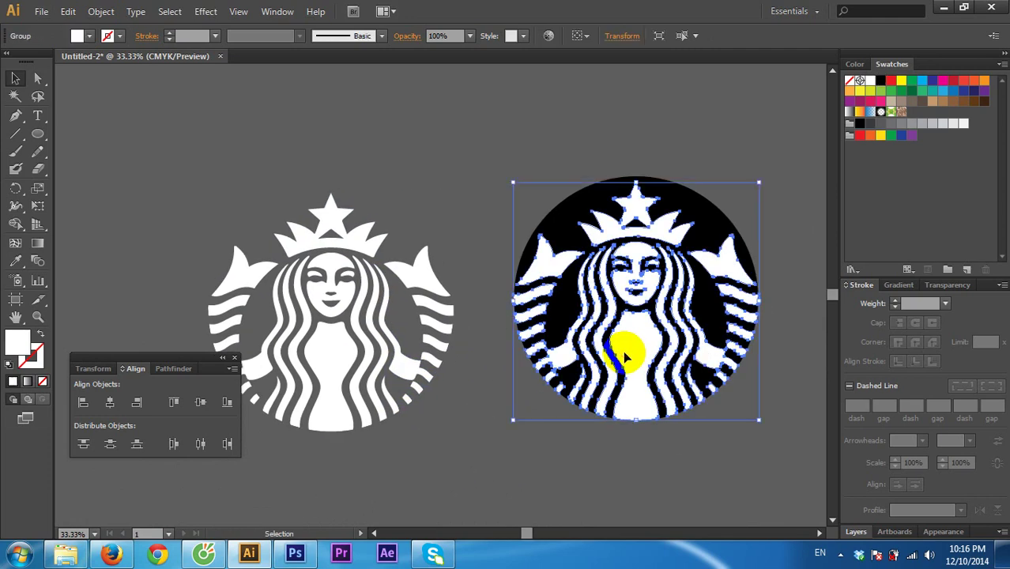
key(Delete)
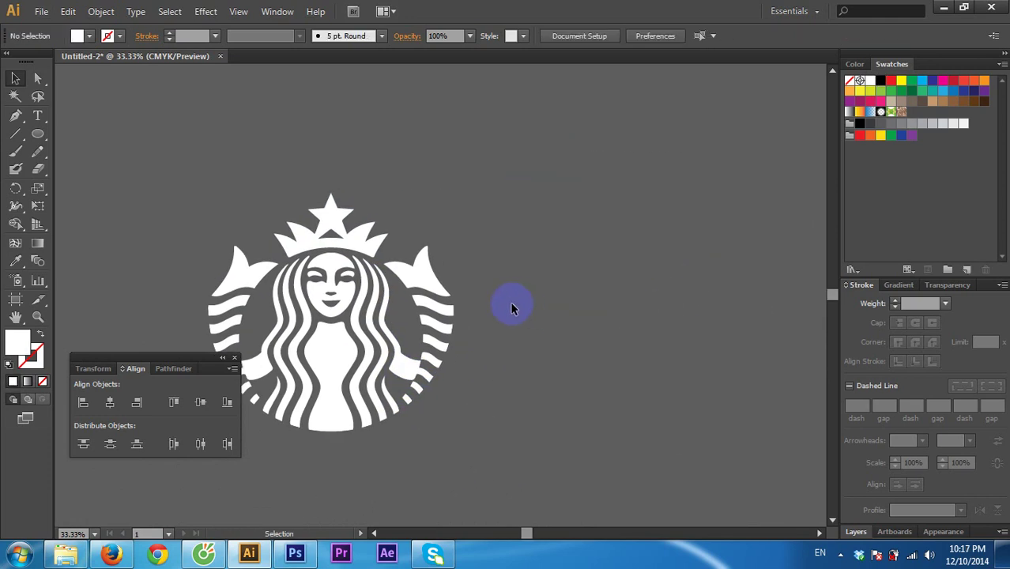
scroll(509, 307, down, 2)
scroll(472, 284, up, 1)
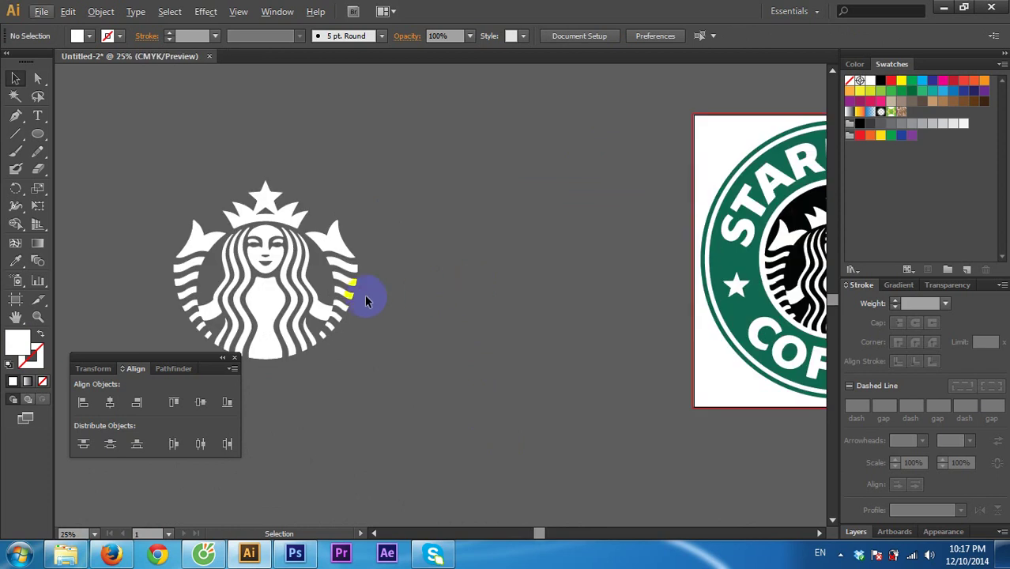
Step: Read the white siren clip group's 350.862 mm size in Transform with proportions linked
click(341, 289)
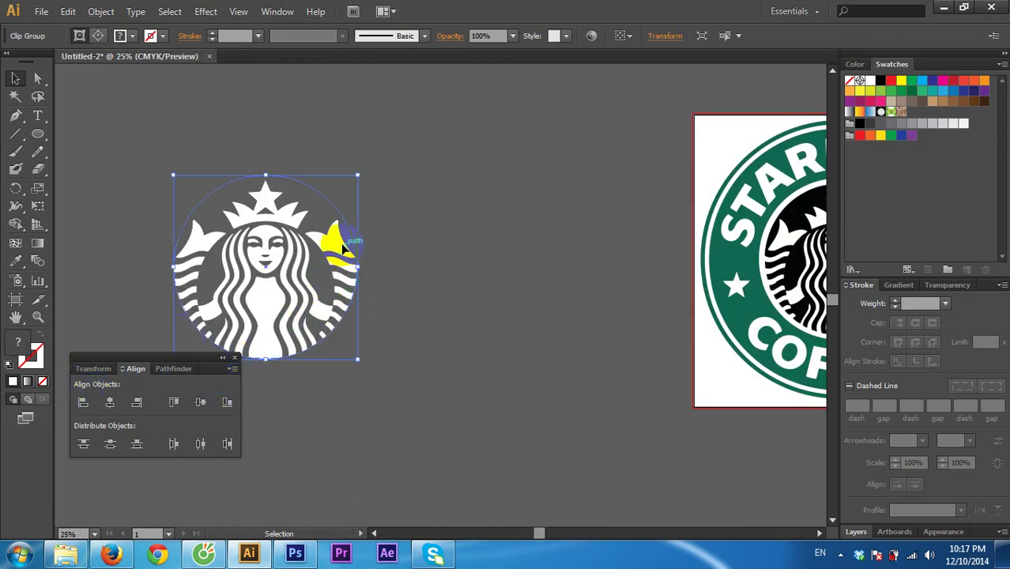
click(94, 368)
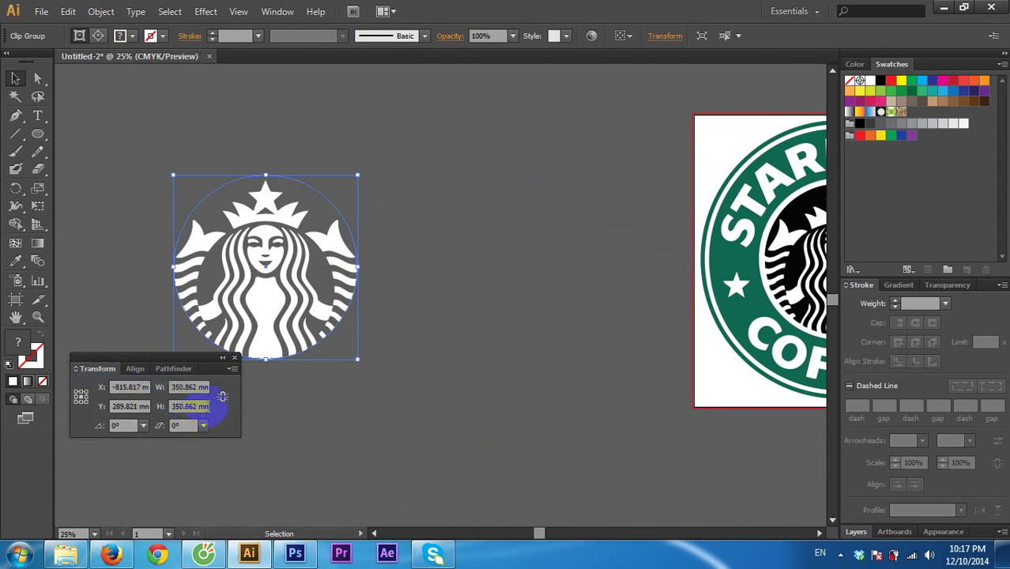
click(222, 397)
click(190, 407)
text(150.862)
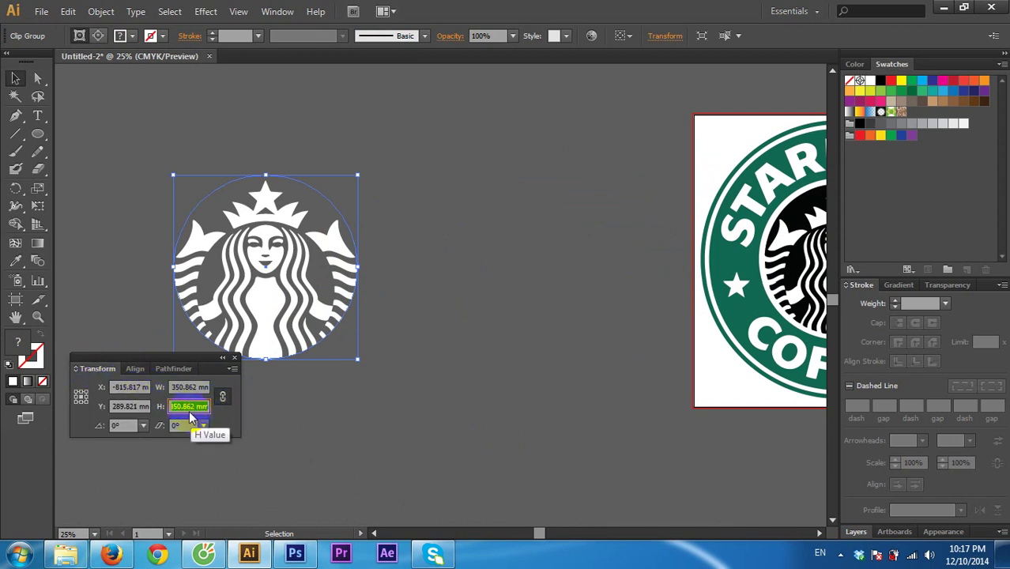
click(388, 410)
Step: Create a 350.862 × 350.862 mm circle with the Ellipse tool's size dialog
click(37, 134)
click(508, 199)
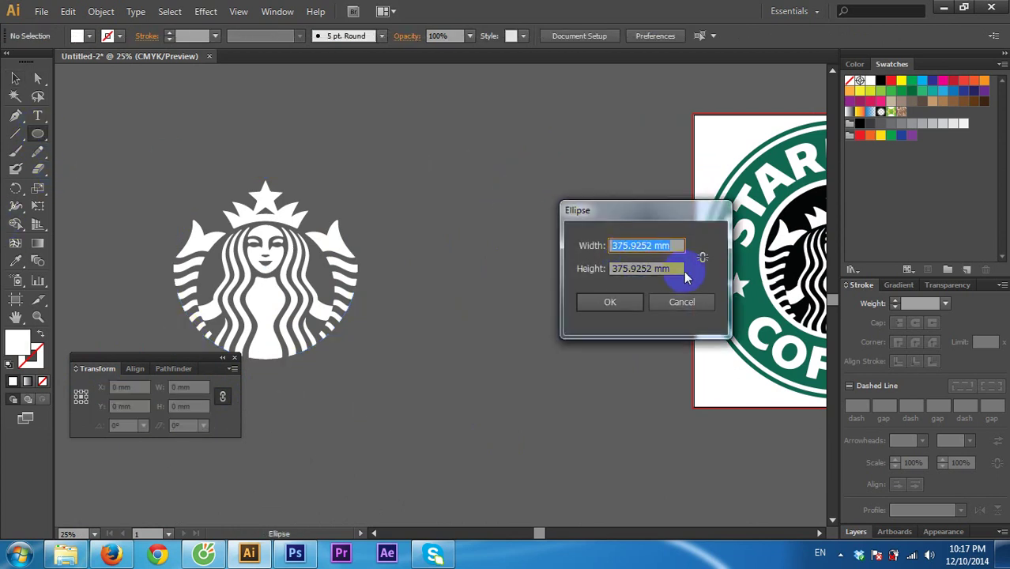
double_click(672, 268)
text(350.862)
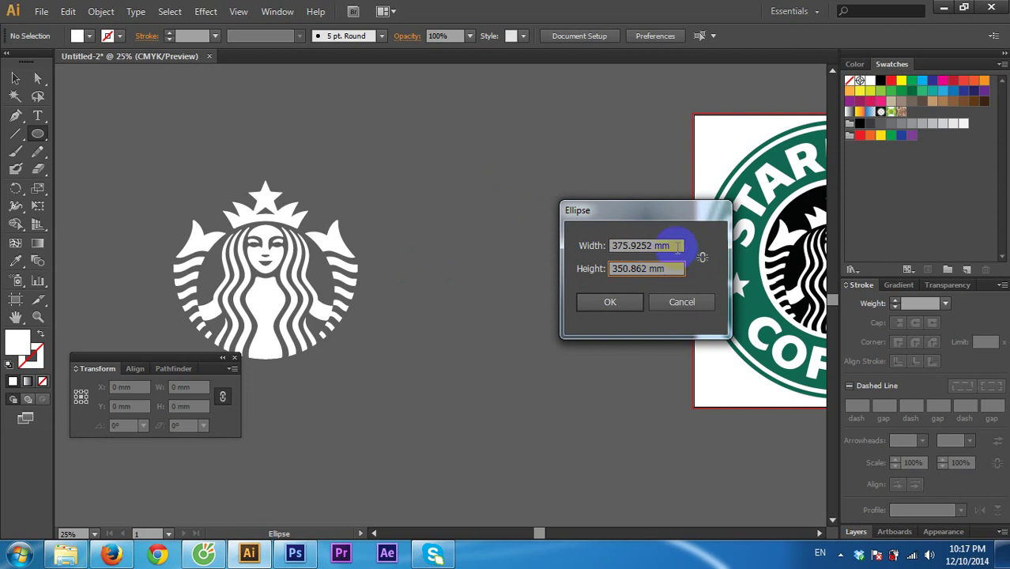
drag(678, 245, 590, 243)
text(350.862)
click(609, 302)
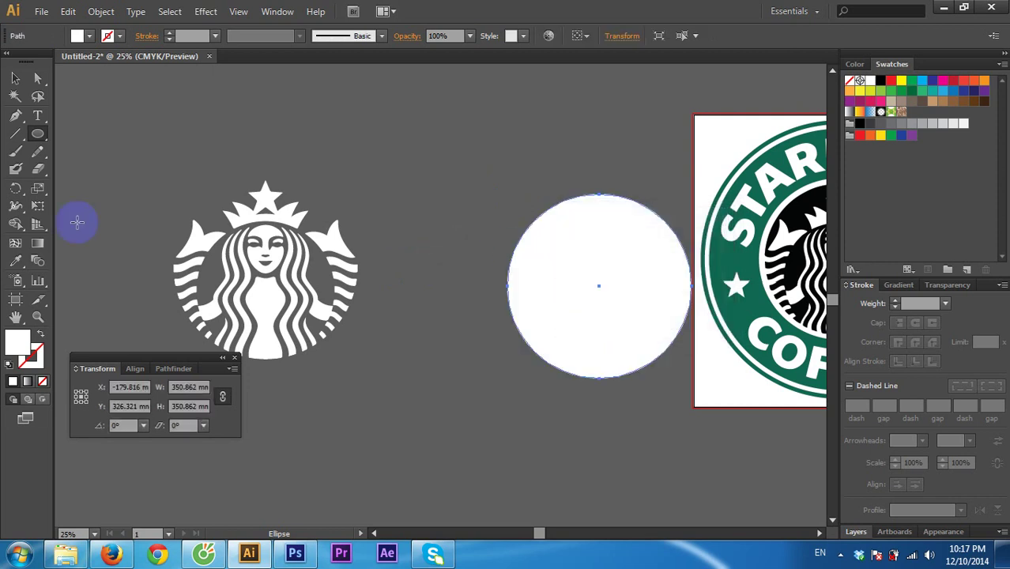
Step: Fill the new circle black, move it onto the siren and send it to the back
click(15, 78)
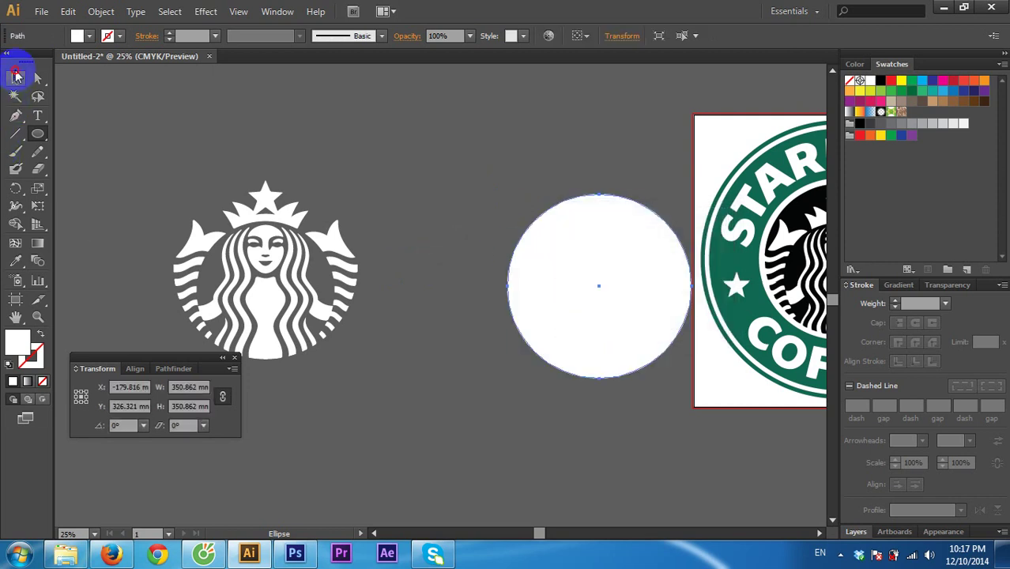
click(881, 82)
drag(593, 273, 408, 267)
key(ctrl+shift+bracketleft)
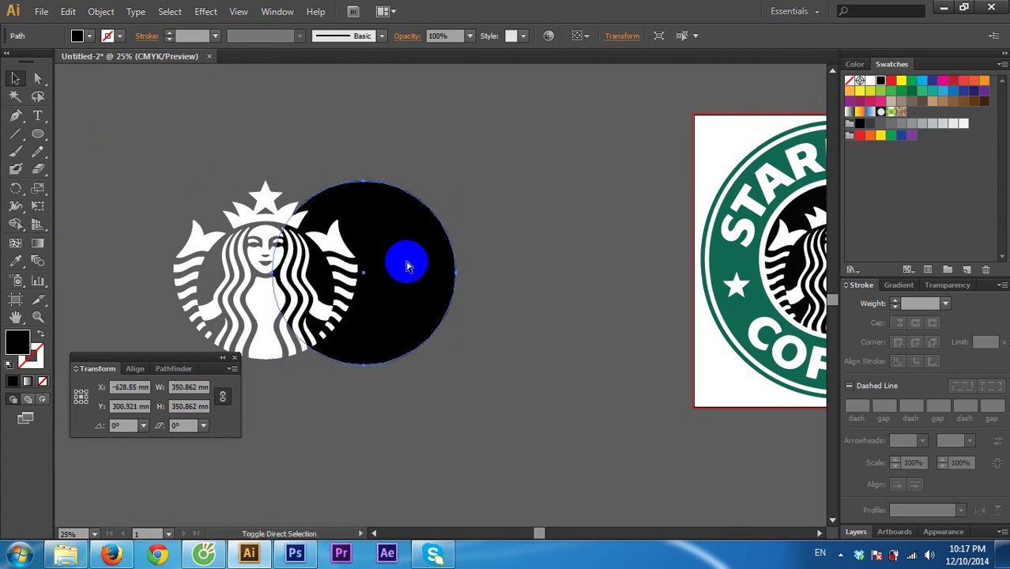
Step: Align the black circle and siren on their horizontal and vertical centres
shift+click(237, 237)
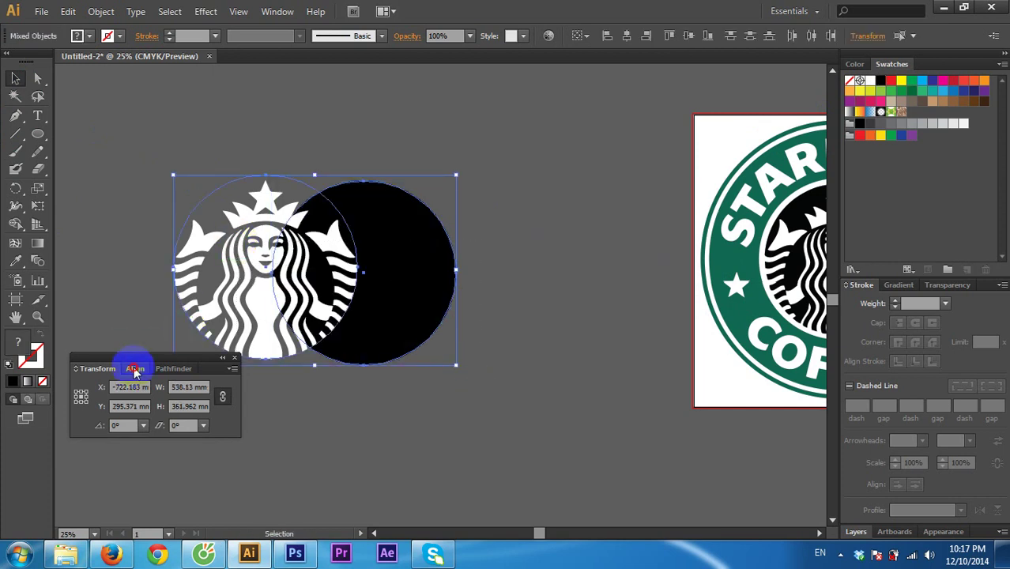
click(136, 373)
click(109, 401)
click(227, 402)
click(419, 403)
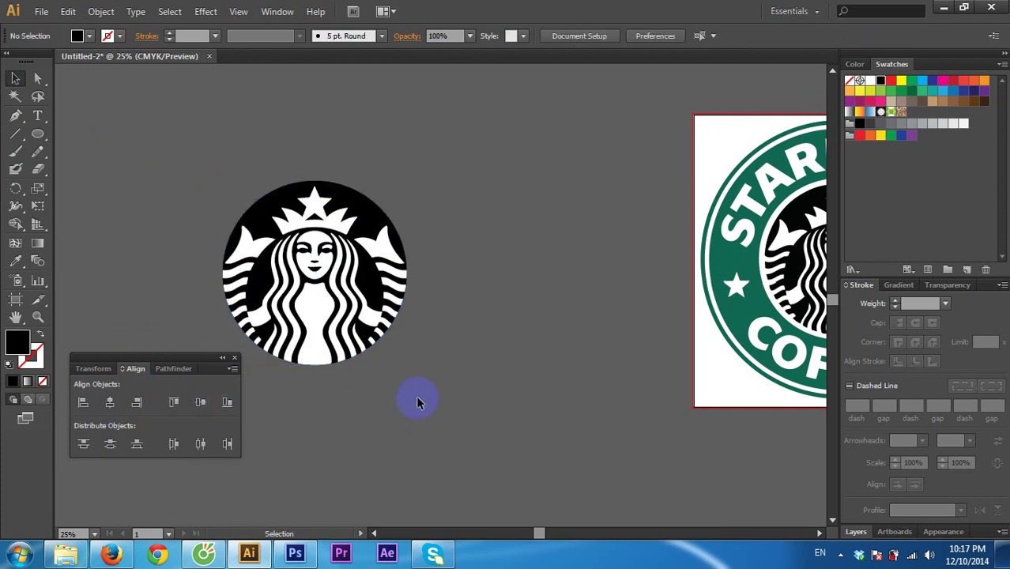
scroll(474, 372, up, 3)
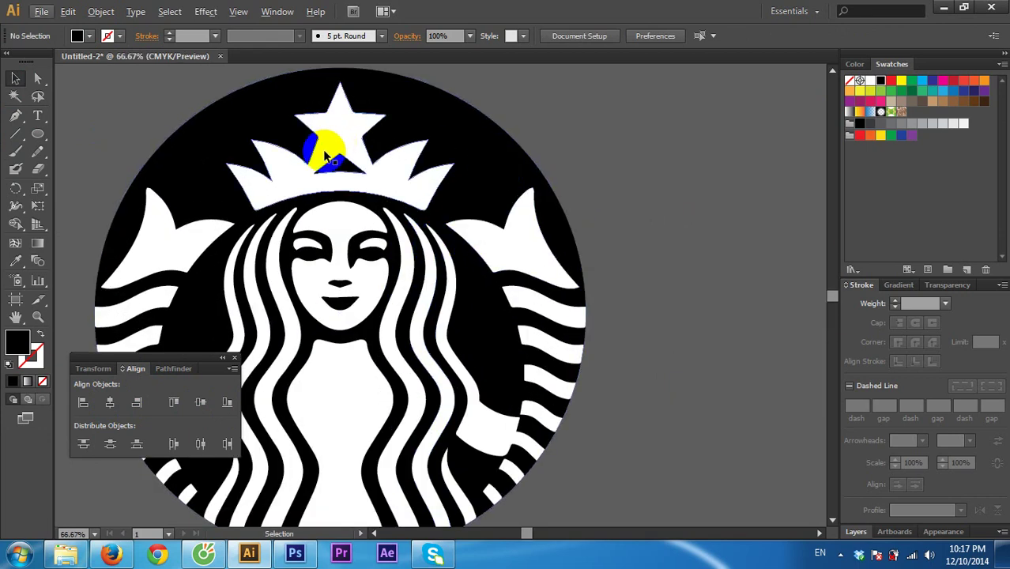
scroll(324, 154, down, 3)
scroll(686, 396, up, 5)
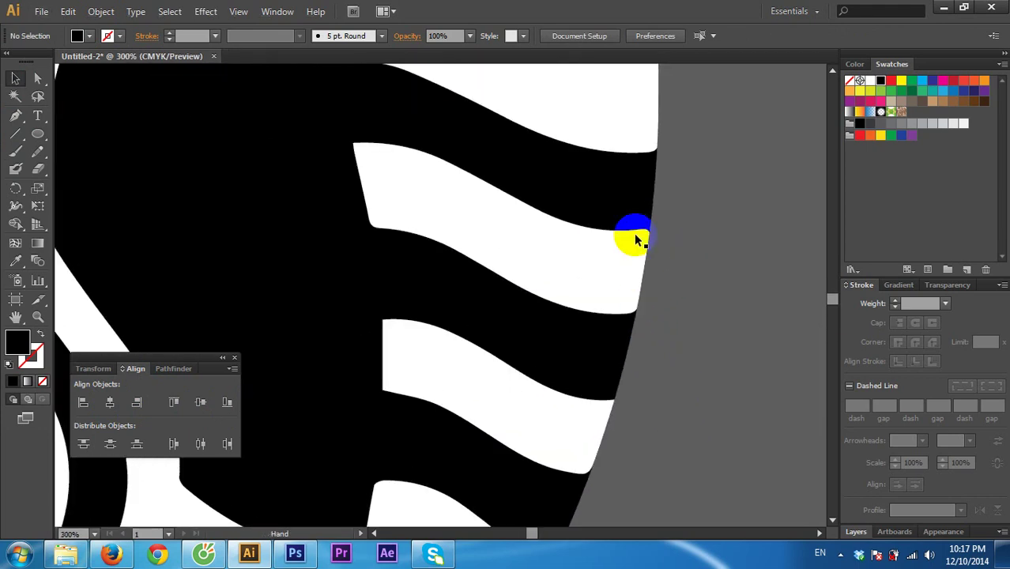
scroll(677, 180, down, 1)
scroll(671, 185, down, 3)
scroll(681, 203, down, 2)
scroll(645, 269, up, 1)
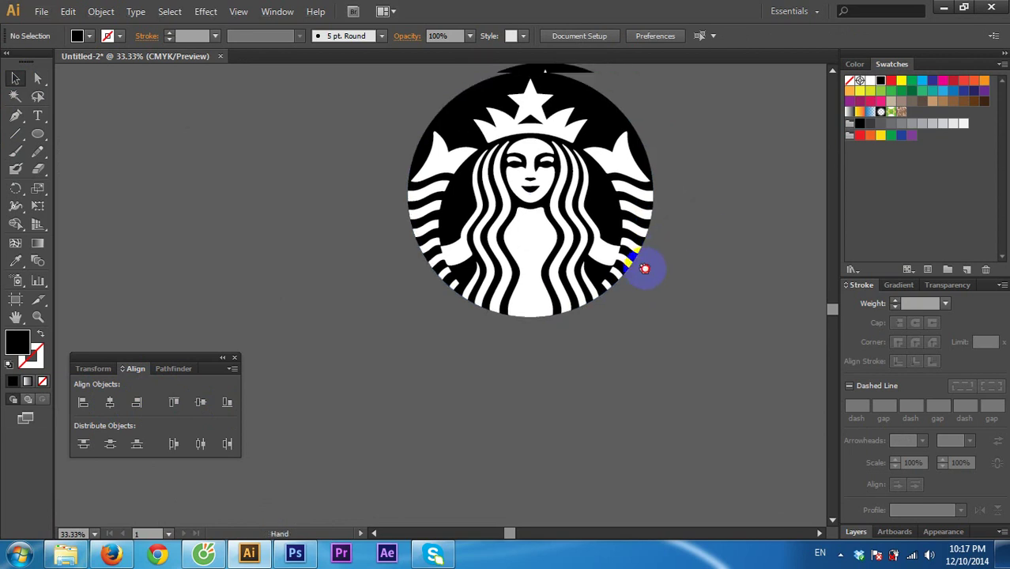
Step: Group the circle and siren into one emblem and move it to the left
key(ctrl+a)
right_click(484, 209)
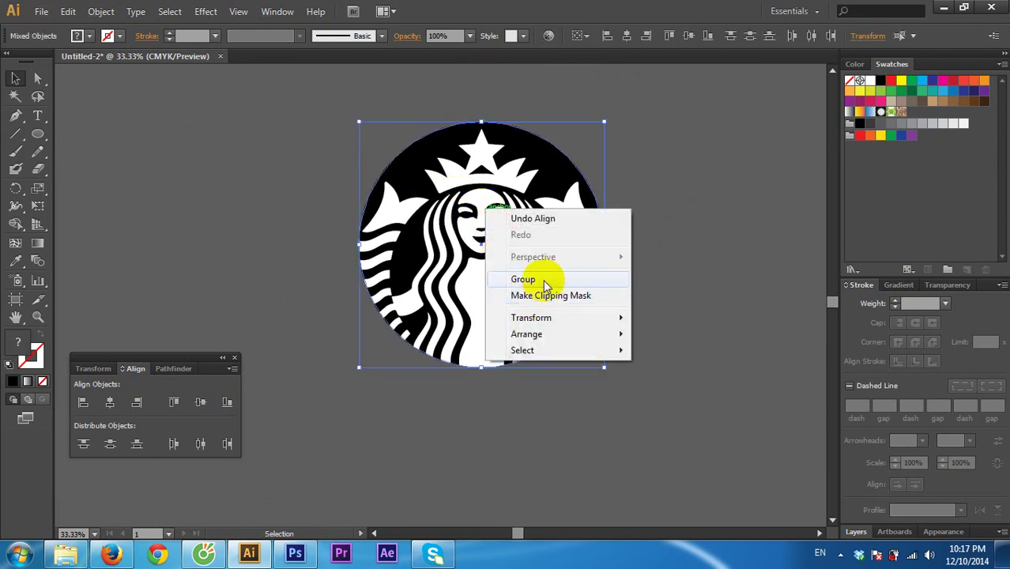
click(544, 285)
scroll(763, 233, down, 1)
scroll(604, 225, down, 2)
mouse_move(604, 226)
mouse_down()
mouse_move(255, 245)
mouse_move(338, 251)
mouse_up()
click(412, 254)
scroll(412, 254, up, 1)
mouse_move(349, 193)
mouse_down()
mouse_move(364, 171)
mouse_move(277, 162)
mouse_up()
click(374, 159)
Step: Draw a large black circle and place it beside the siren emblem
scroll(422, 169, up, 1)
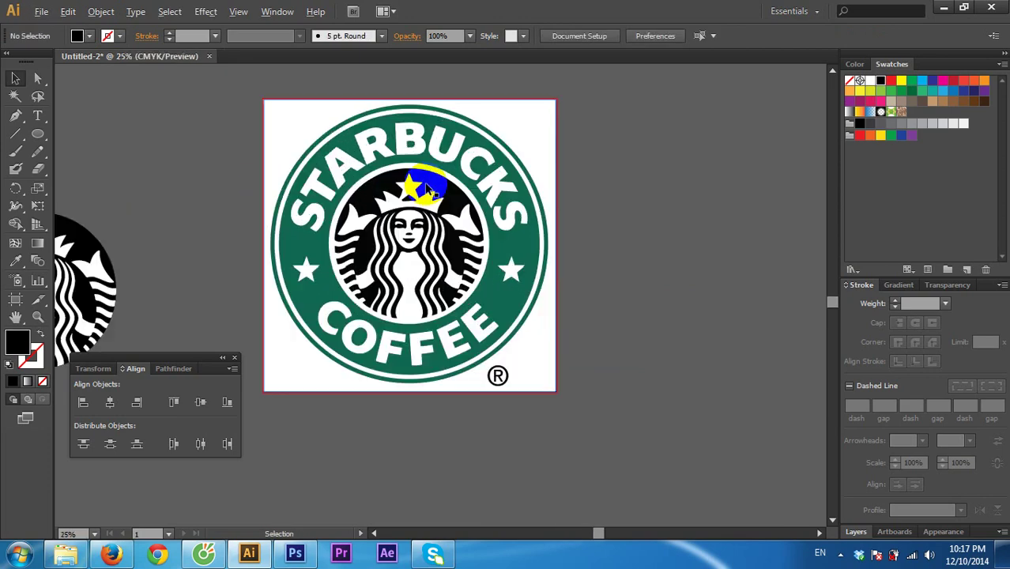
mouse_move(422, 169)
mouse_down()
mouse_move(370, 184)
mouse_move(515, 210)
mouse_move(695, 197)
mouse_up()
drag(279, 278, 117, 198)
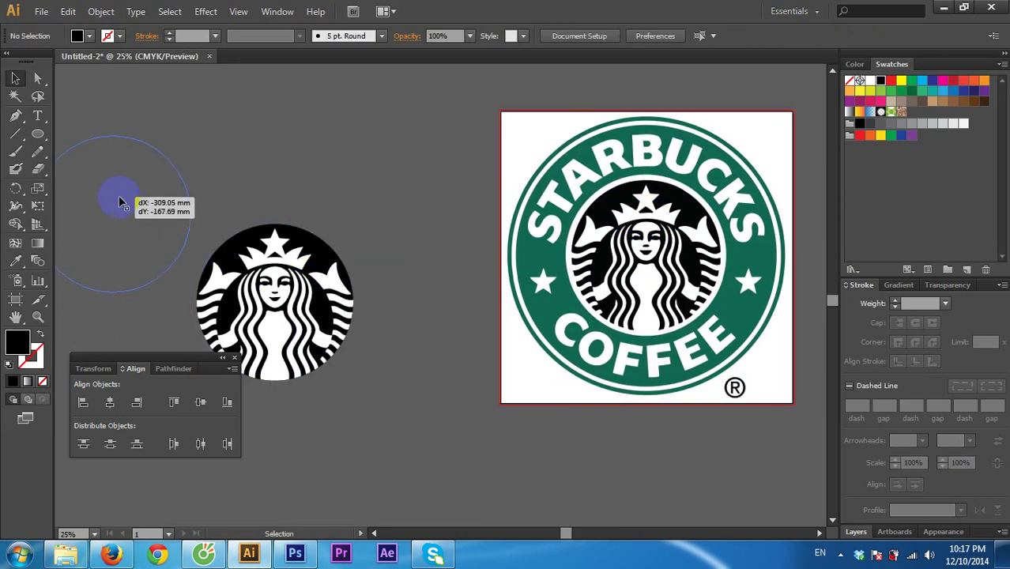
click(37, 134)
drag(261, 111, 487, 391)
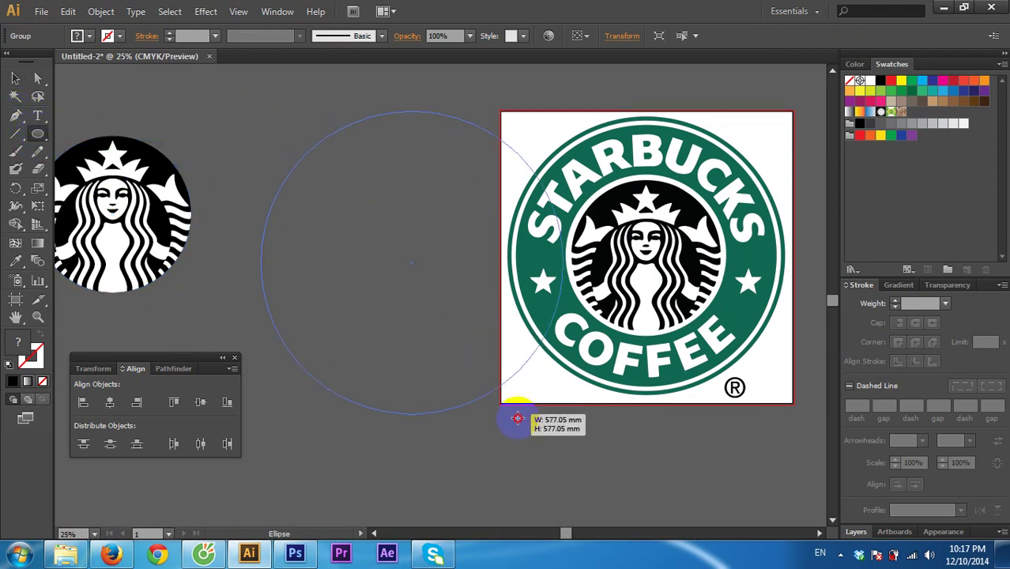
click(15, 79)
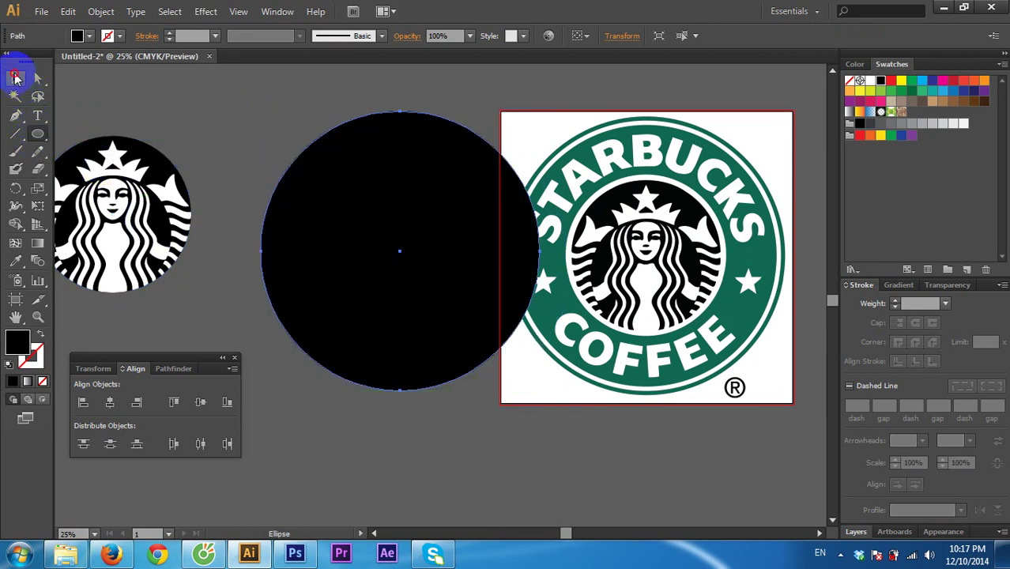
drag(424, 164, 345, 164)
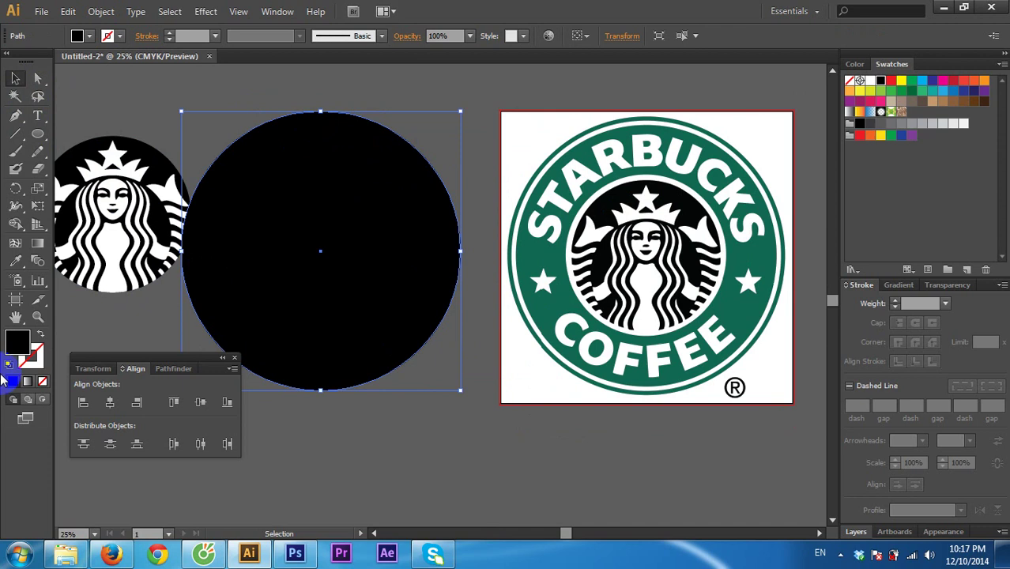
Step: Check the artboard's 555.63 mm width and set the circle's W and H to match
click(15, 301)
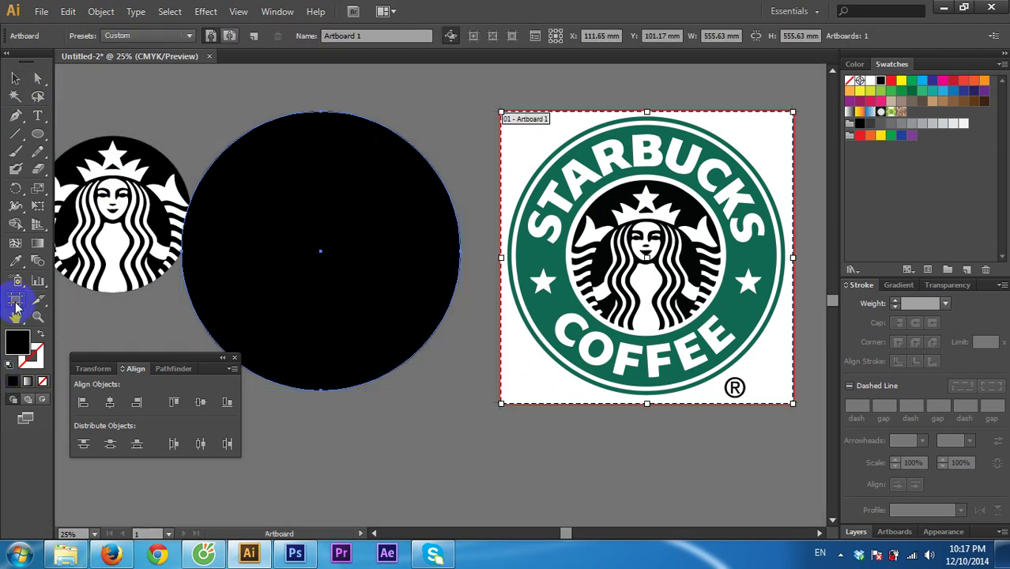
click(721, 35)
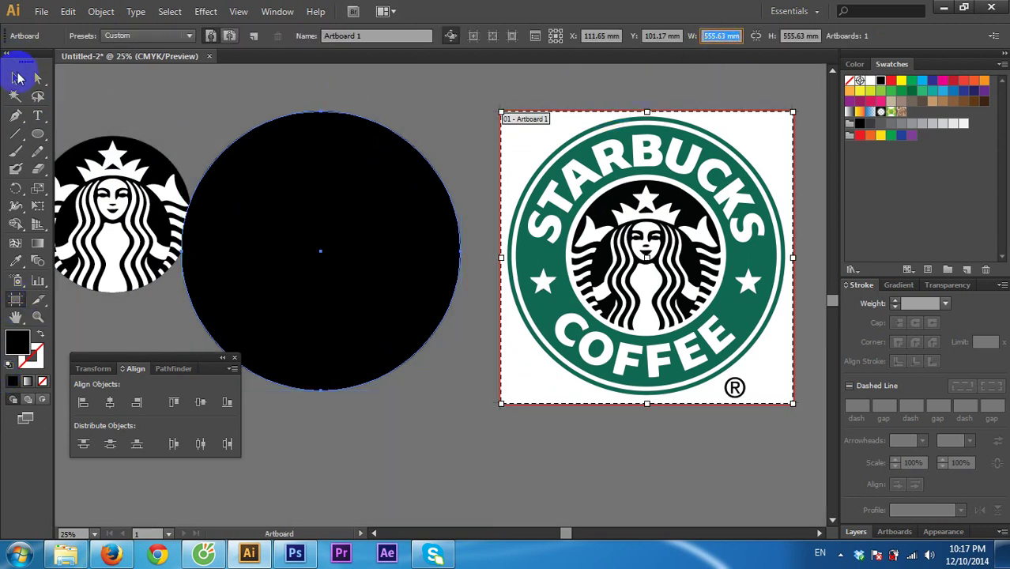
click(17, 78)
click(354, 180)
click(93, 369)
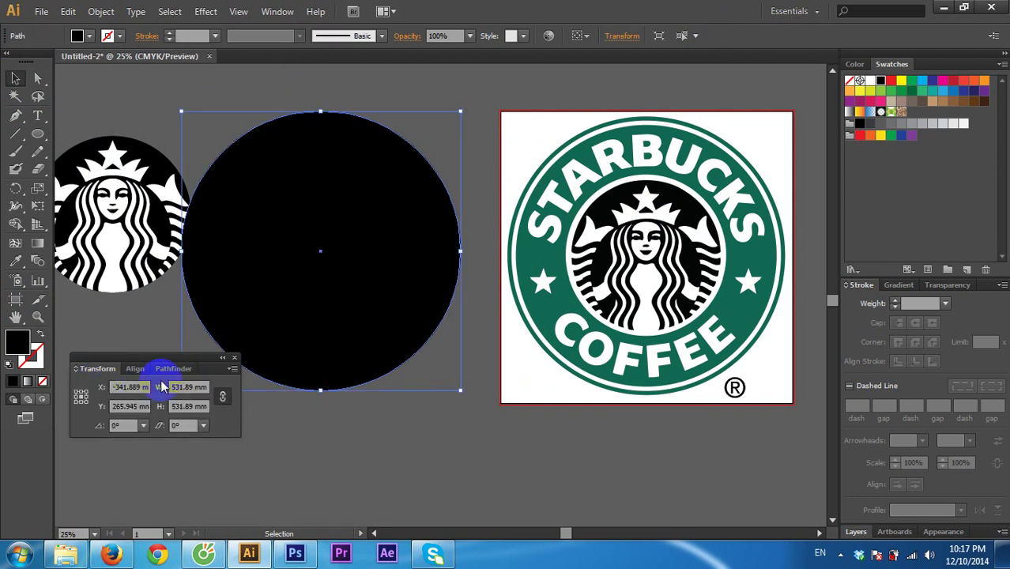
click(190, 415)
text(555.63)
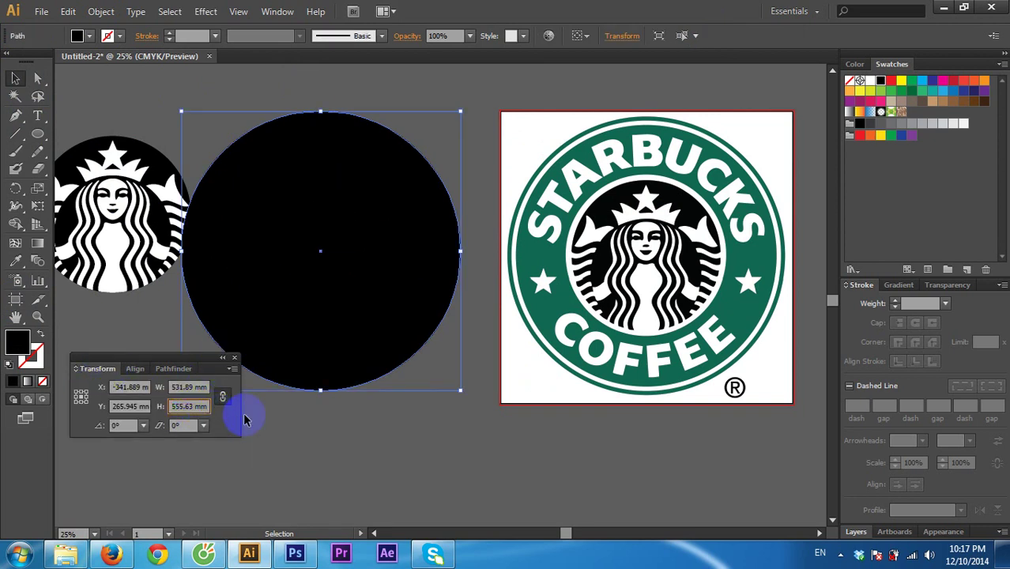
click(372, 402)
scroll(421, 333, left, 2)
Step: Eyedrop the logo's green ring into the circle, rounding it to C 90, M 35, Y 70, K 25
click(421, 333)
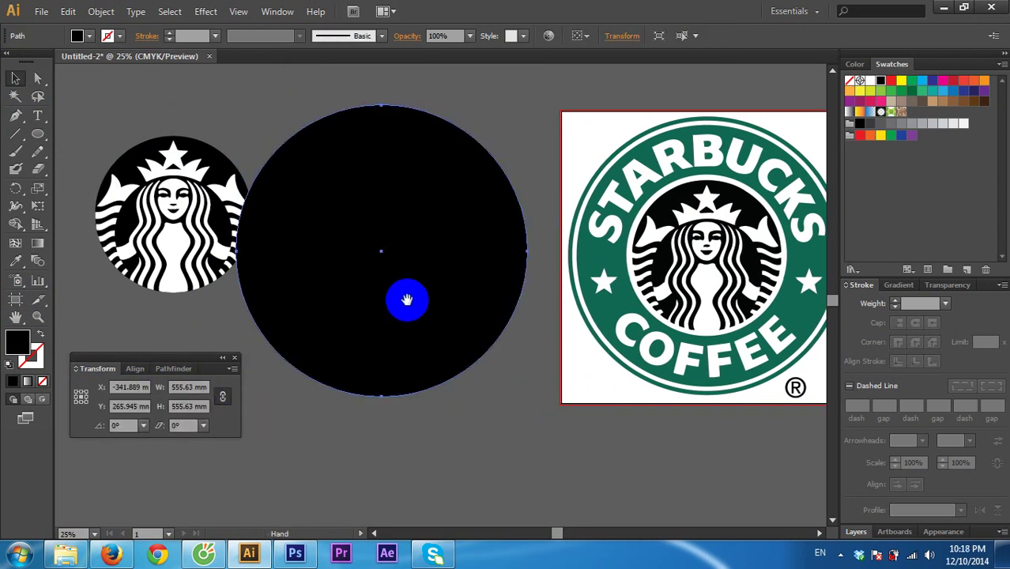
mouse_move(406, 295)
mouse_down()
mouse_move(473, 304)
mouse_move(357, 305)
mouse_up()
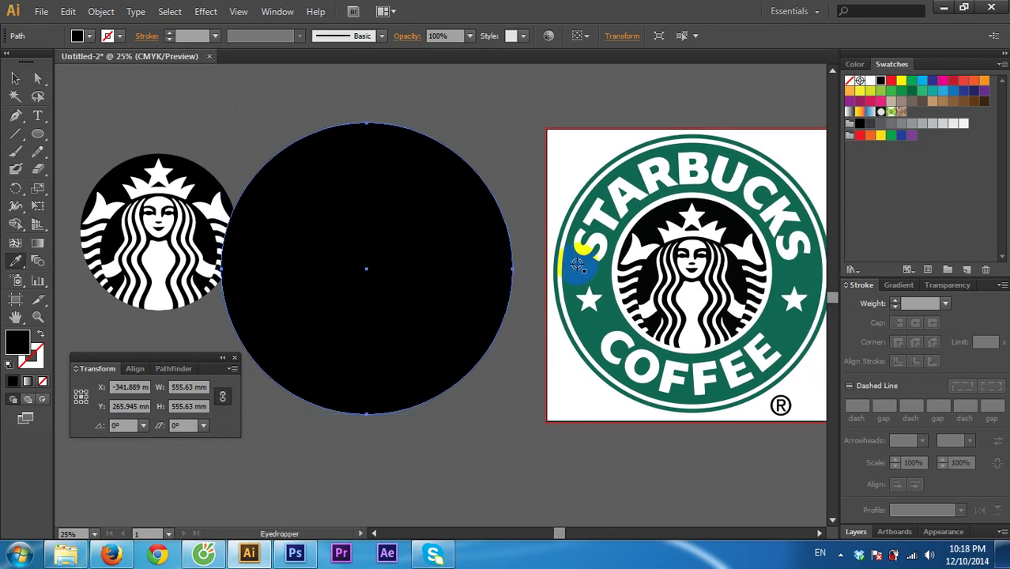
key(i)
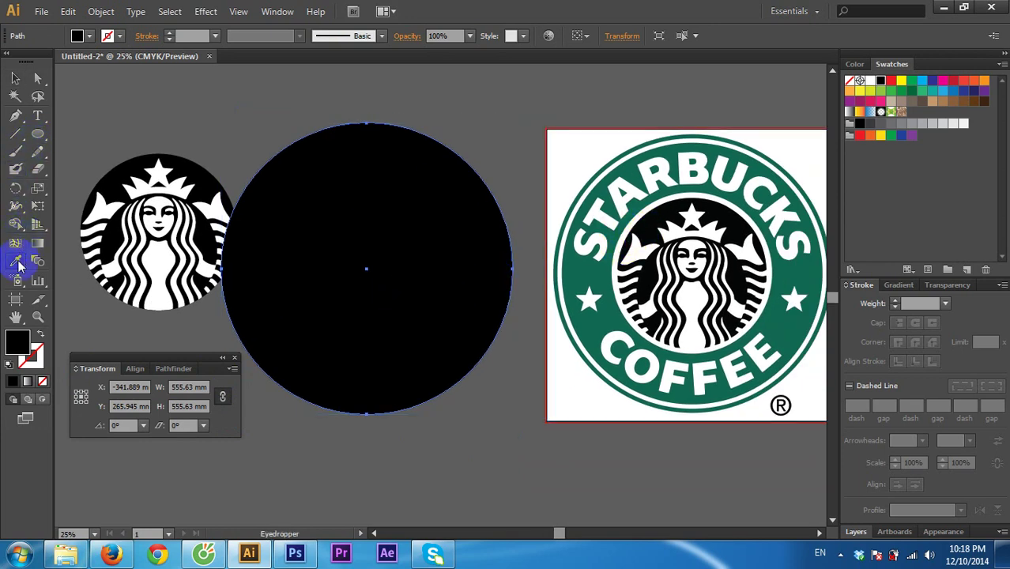
click(593, 330)
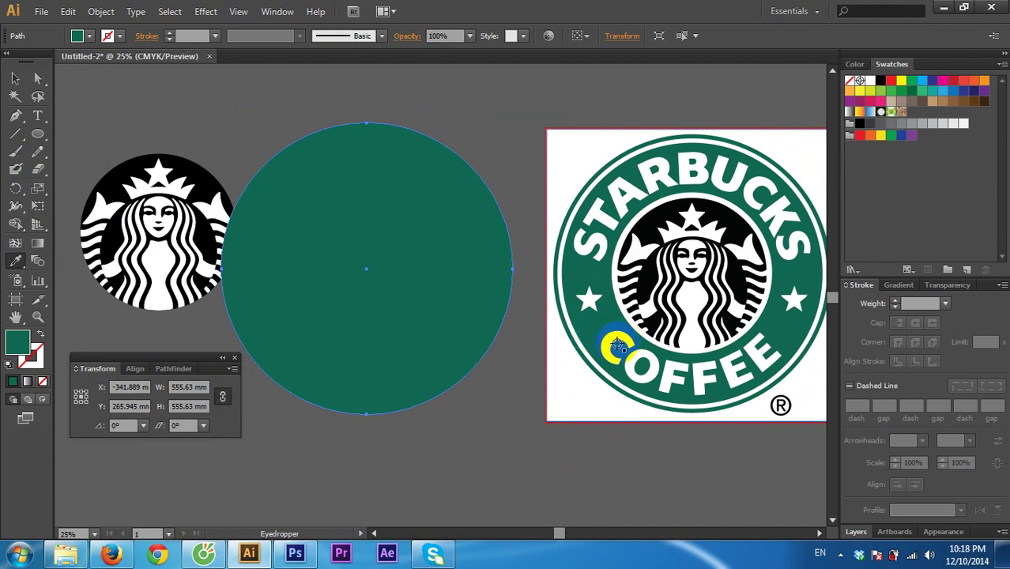
click(854, 65)
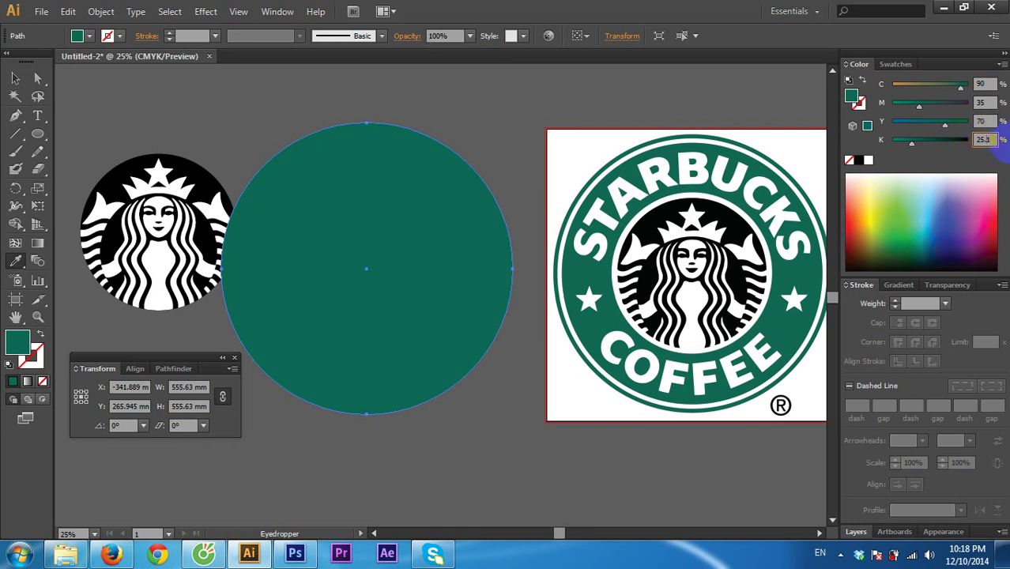
text(25)
click(12, 80)
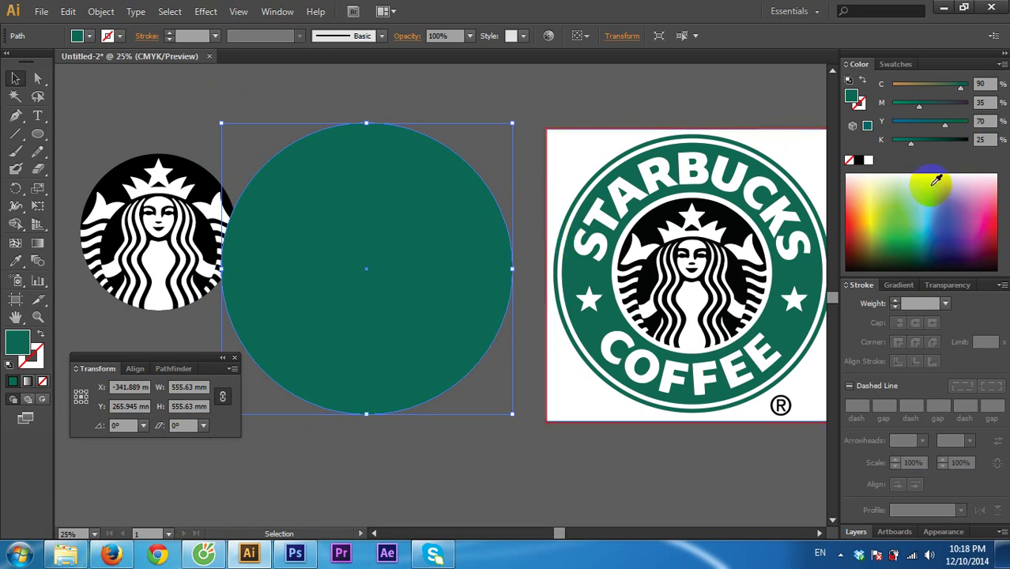
click(982, 83)
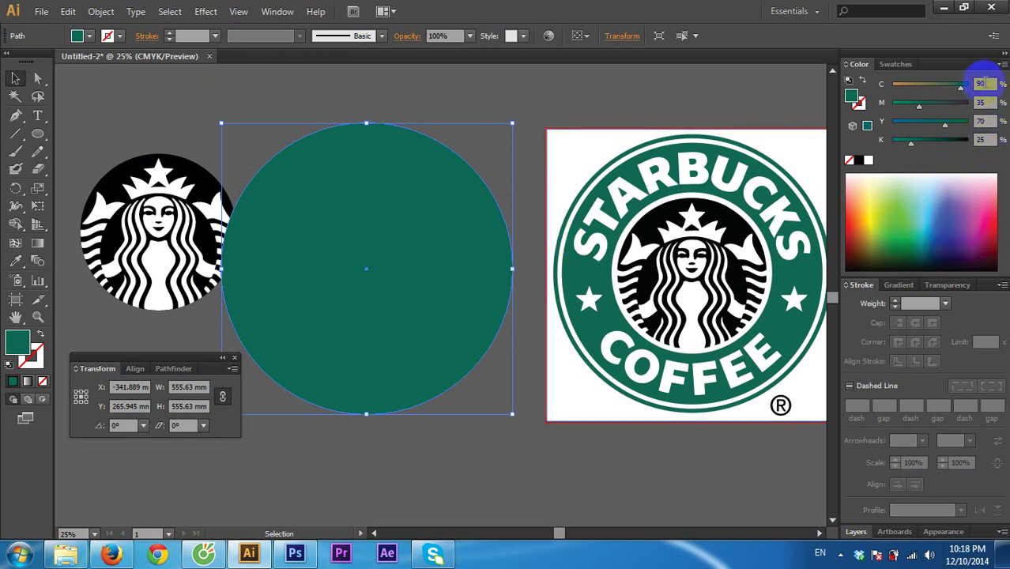
click(980, 119)
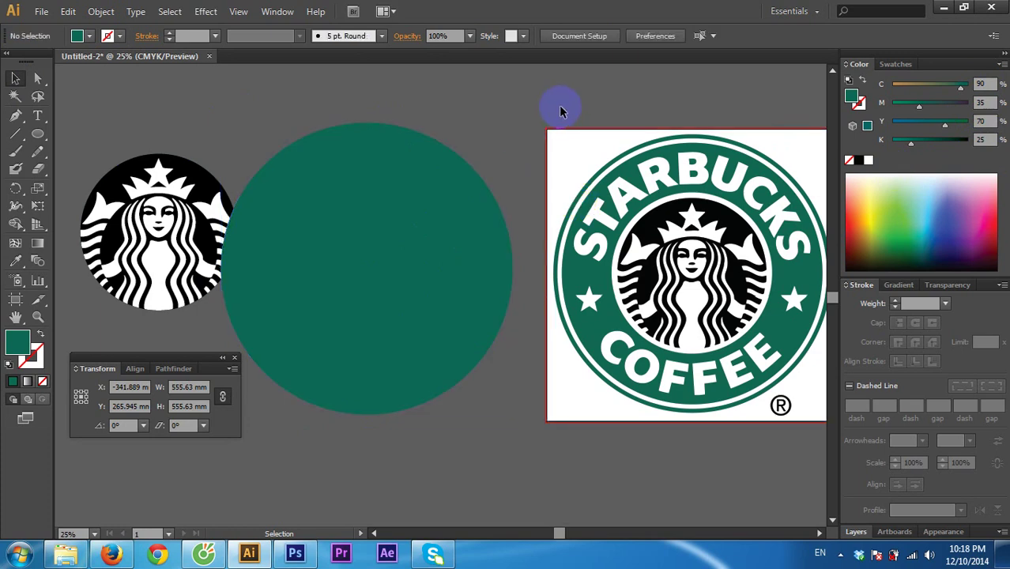
Step: Scale a copy of the green circle down to 524.586 mm and fill it white
drag(453, 217, 354, 197)
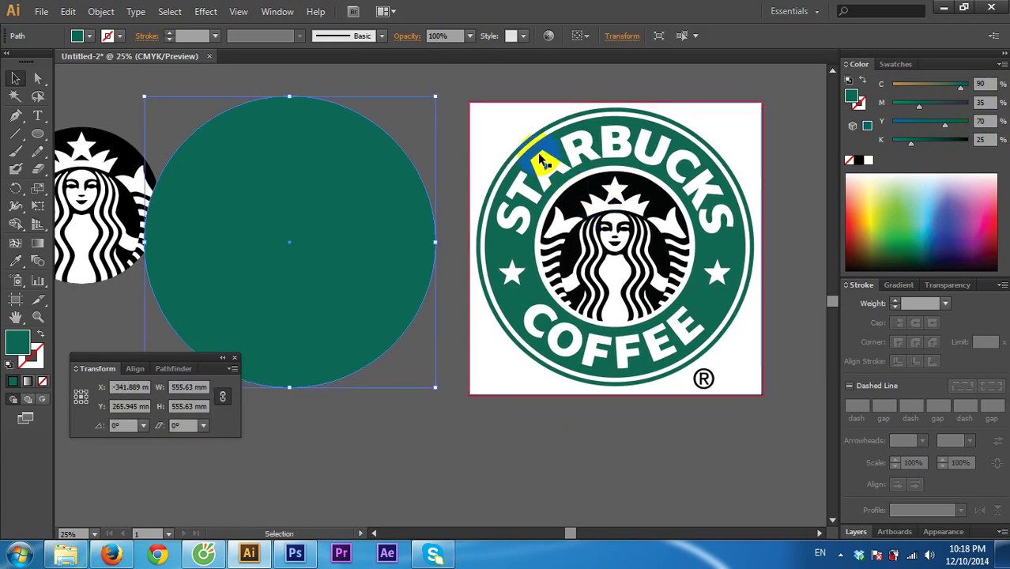
scroll(540, 150, up, 2)
scroll(529, 144, up, 2)
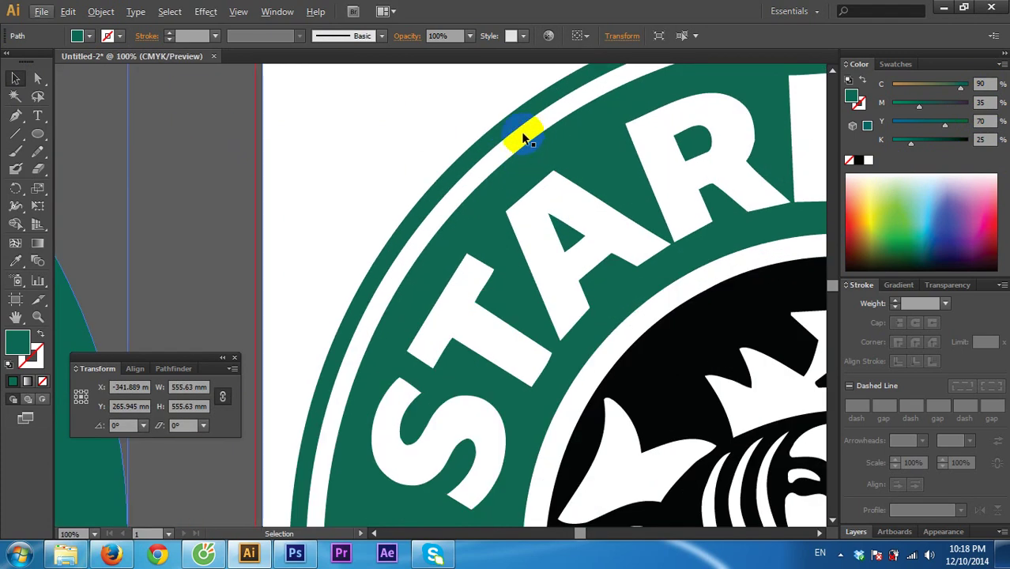
scroll(527, 140, down, 4)
click(387, 162)
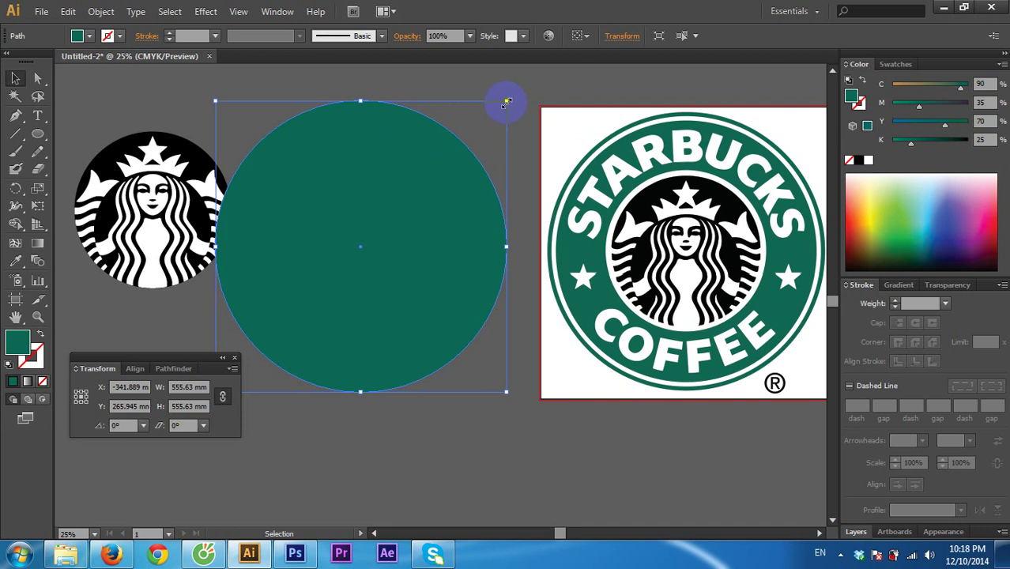
drag(507, 101, 498, 108)
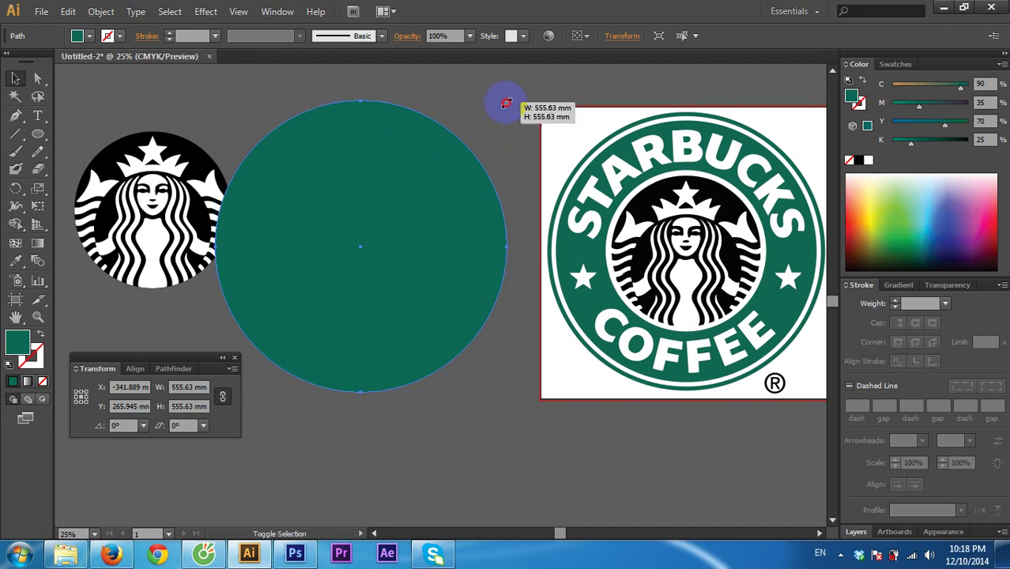
click(868, 159)
click(527, 86)
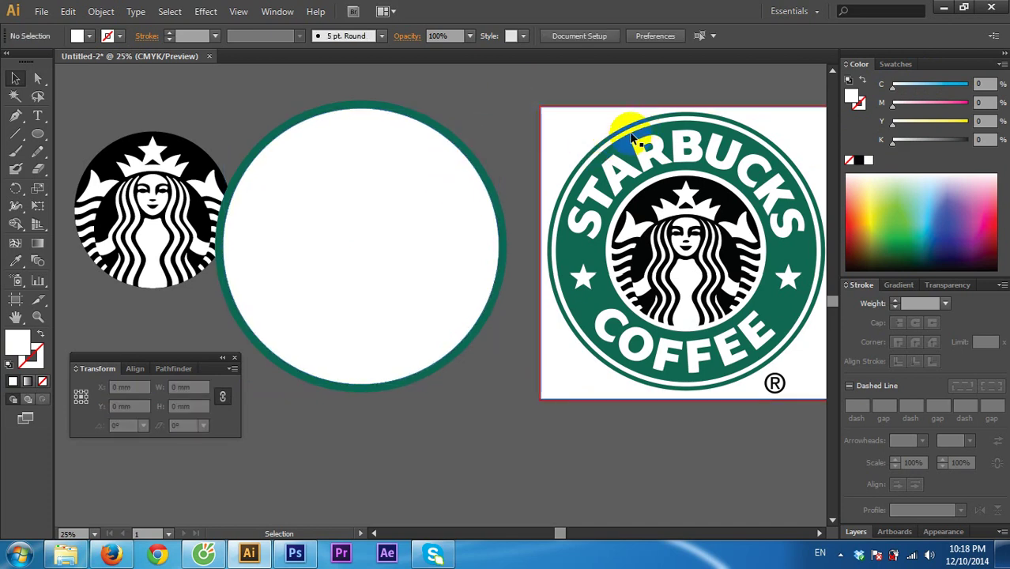
Step: Swap the inner circle's fill and stroke so it shows as a thin outline
scroll(327, 190, up, 1)
click(327, 188)
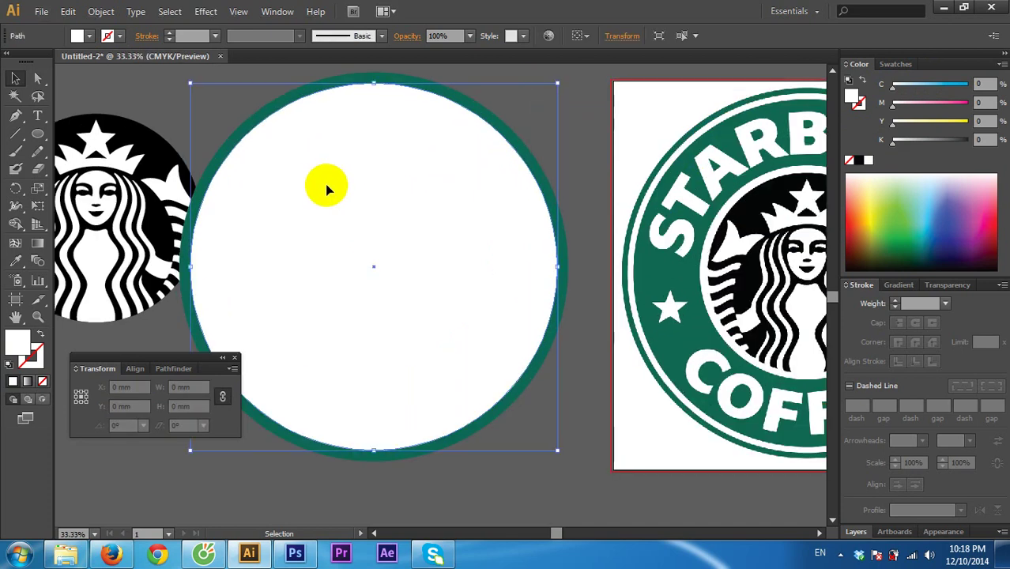
click(42, 338)
Step: Give the inner circle a white outline, set to 80 pt then thinned to about 26 pt
click(579, 158)
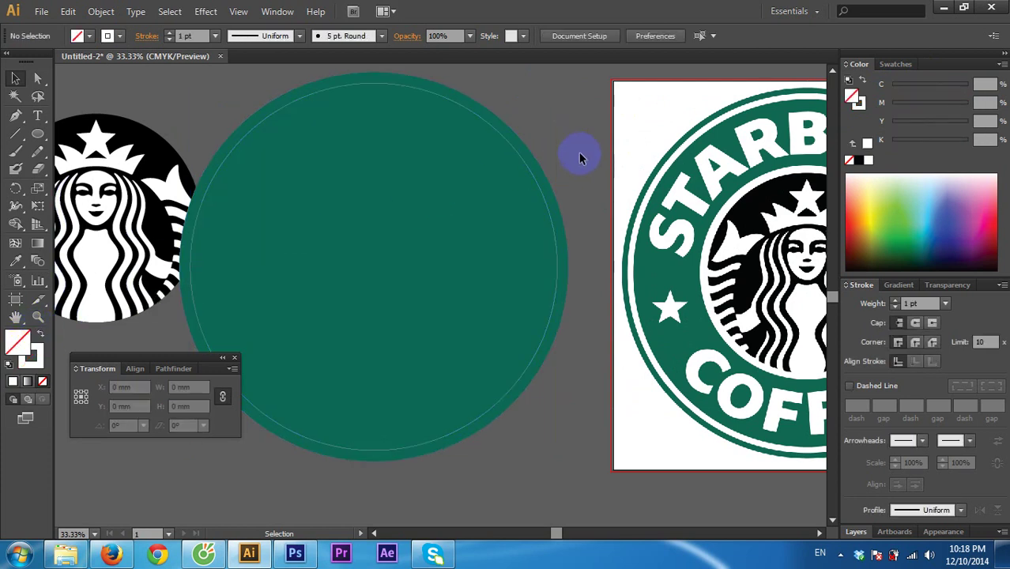
scroll(522, 167, up, 4)
click(557, 161)
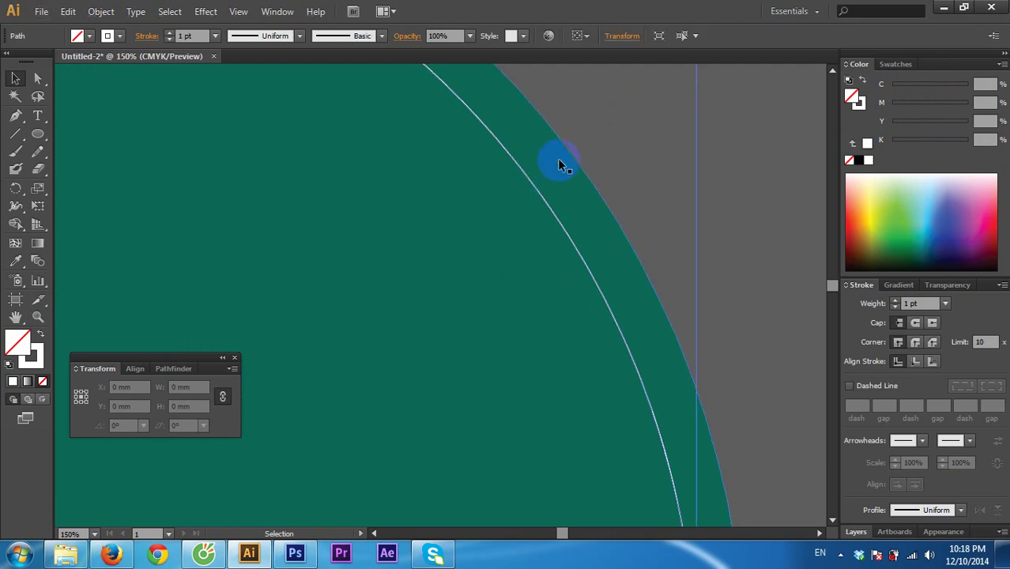
scroll(562, 155, down, 5)
scroll(562, 148, down, 4)
scroll(417, 147, up, 3)
drag(417, 147, 544, 166)
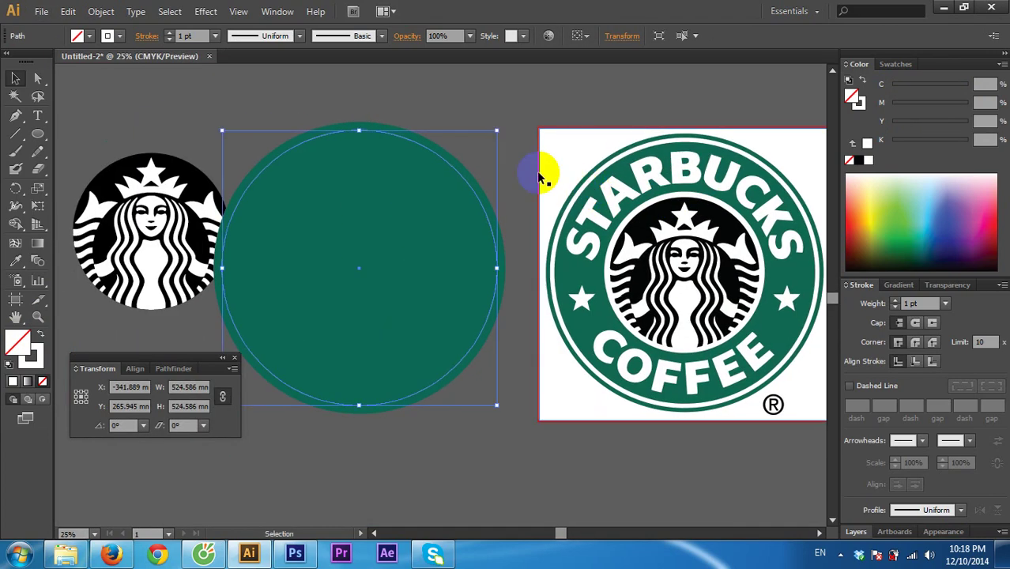
click(214, 36)
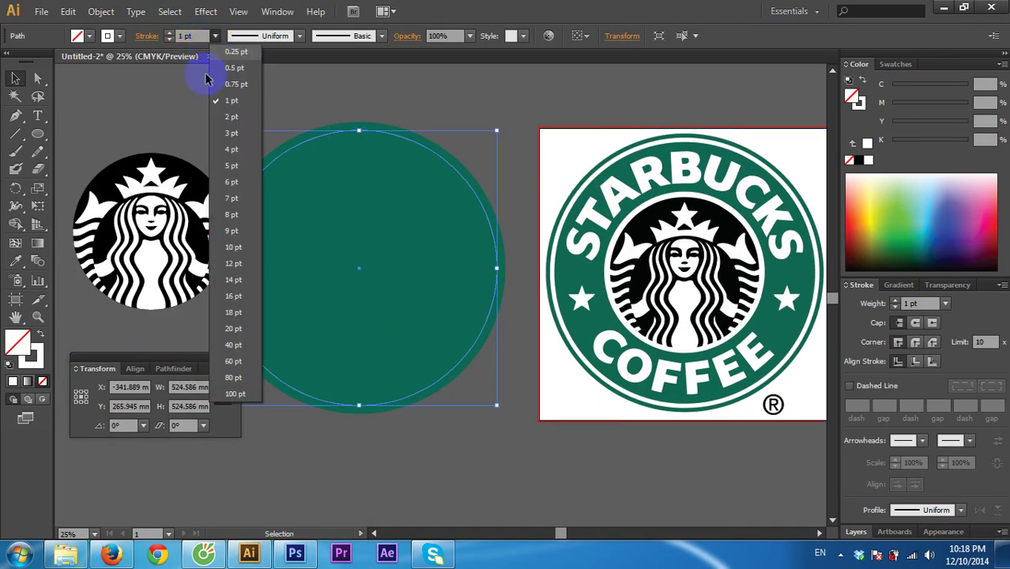
click(231, 383)
click(298, 294)
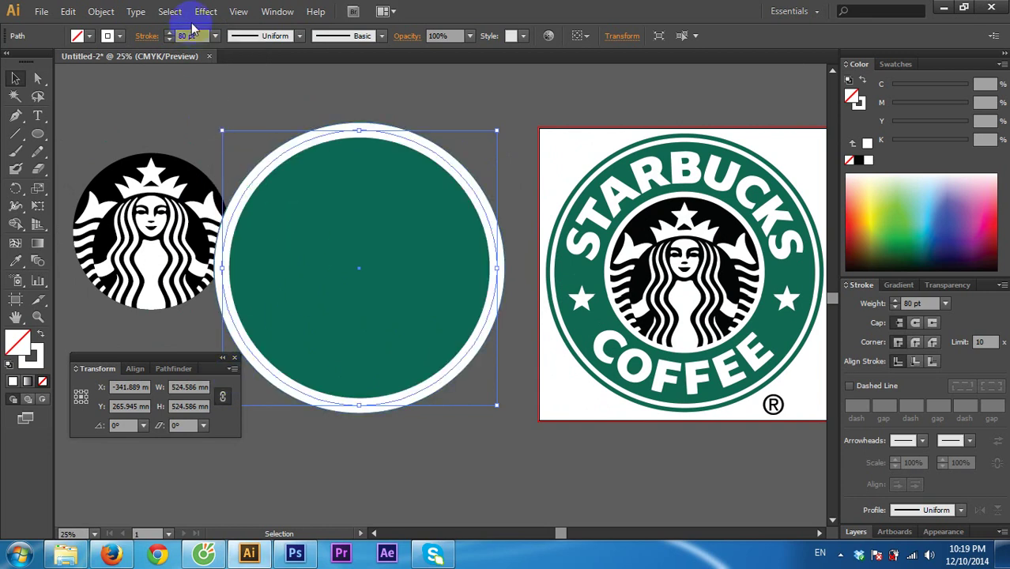
key(Down)
key(Down)
key(Down)
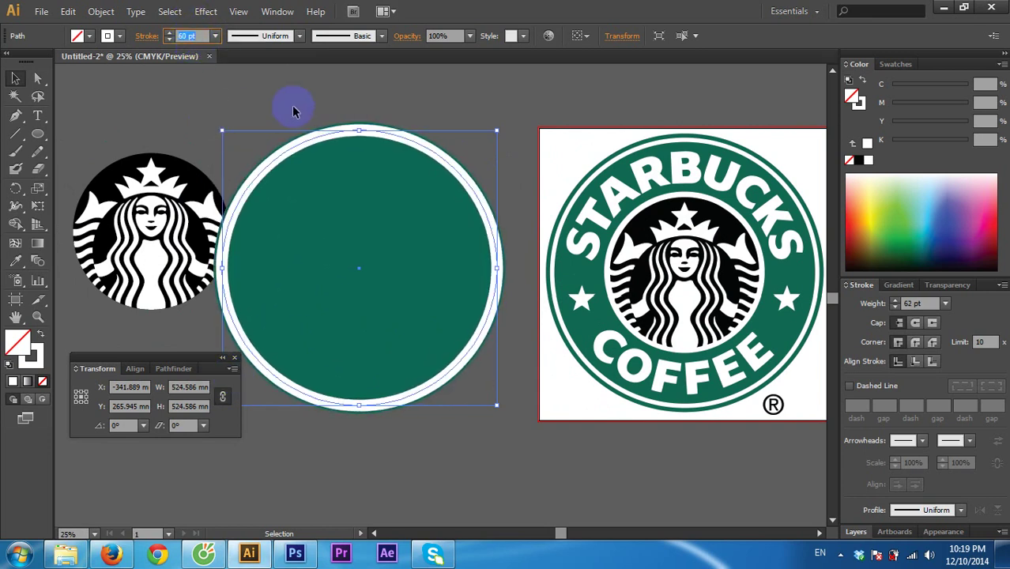
key(Down)
key(Down)
key(Down)
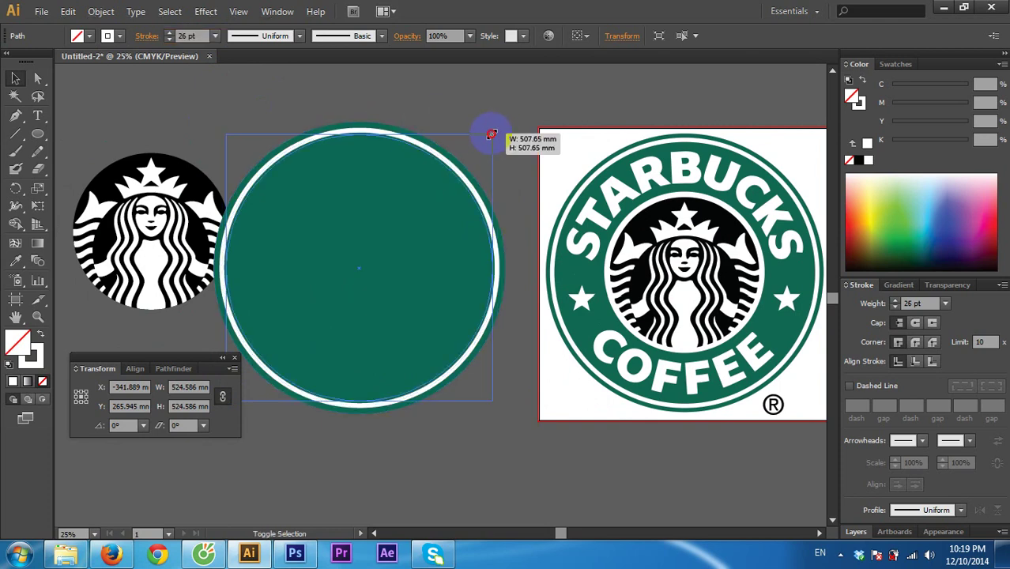
Step: Select the white-outlined circle by clicking its edge
click(481, 156)
scroll(463, 178, up, 1)
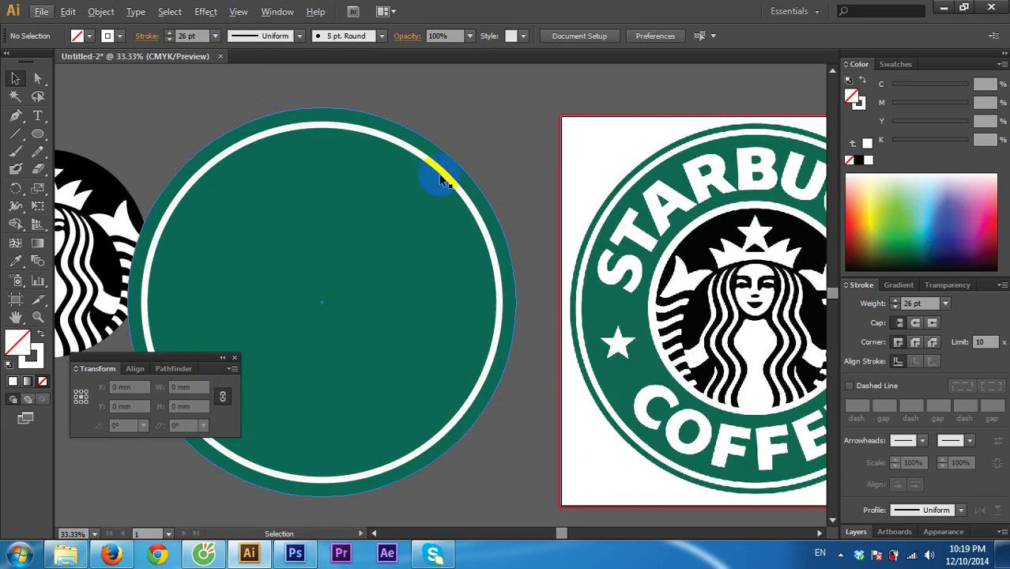
click(461, 177)
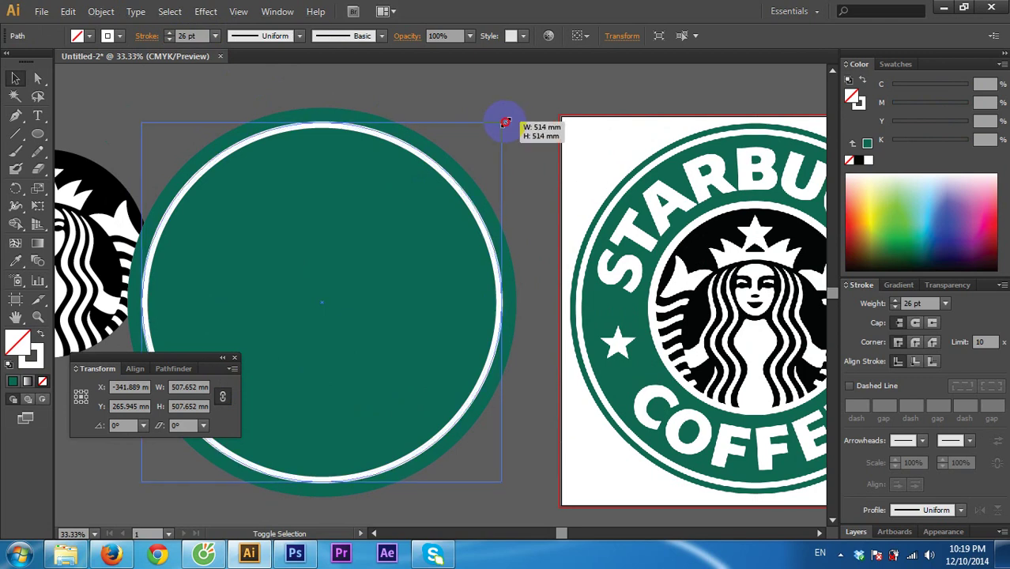
click(525, 106)
click(454, 181)
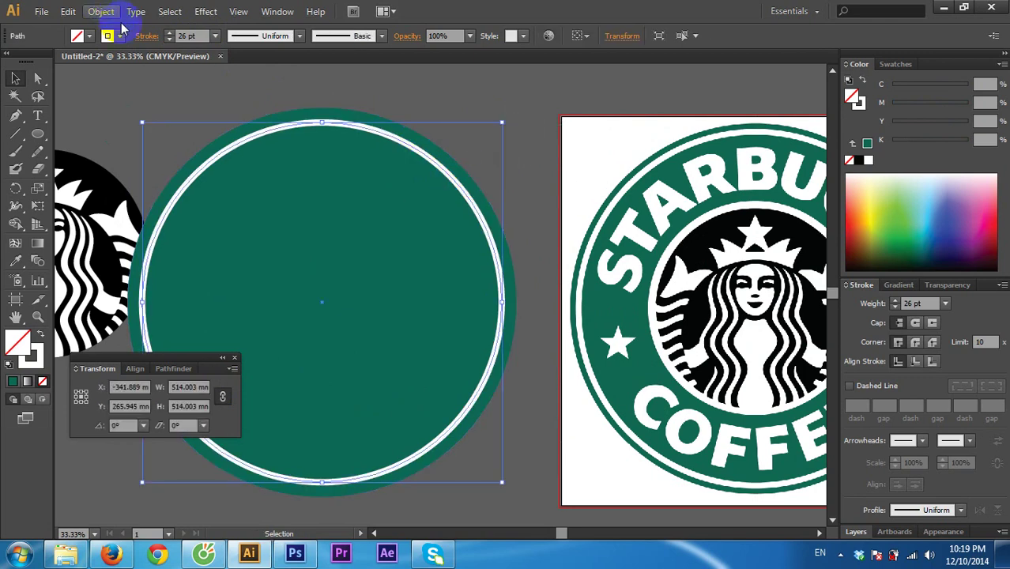
Step: Expand the circle's fill and stroke, making the white outline a solid 523.175 mm ring group
click(101, 11)
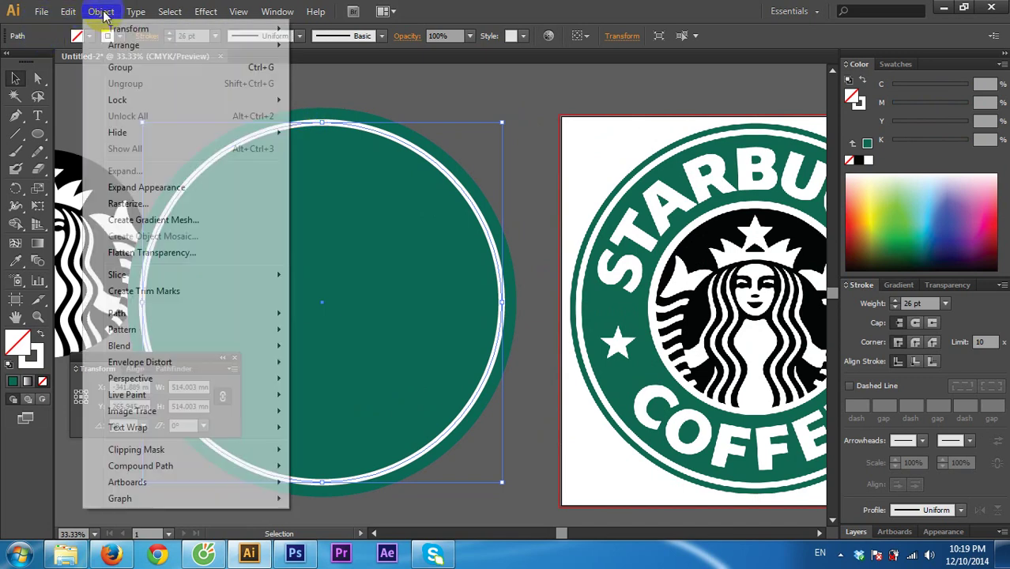
click(127, 190)
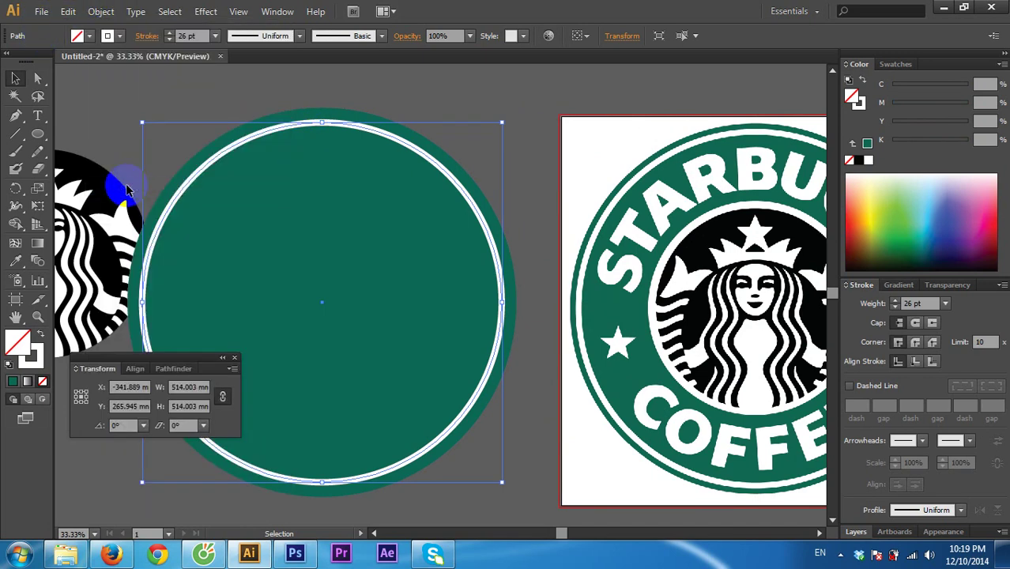
click(287, 76)
click(323, 120)
click(102, 12)
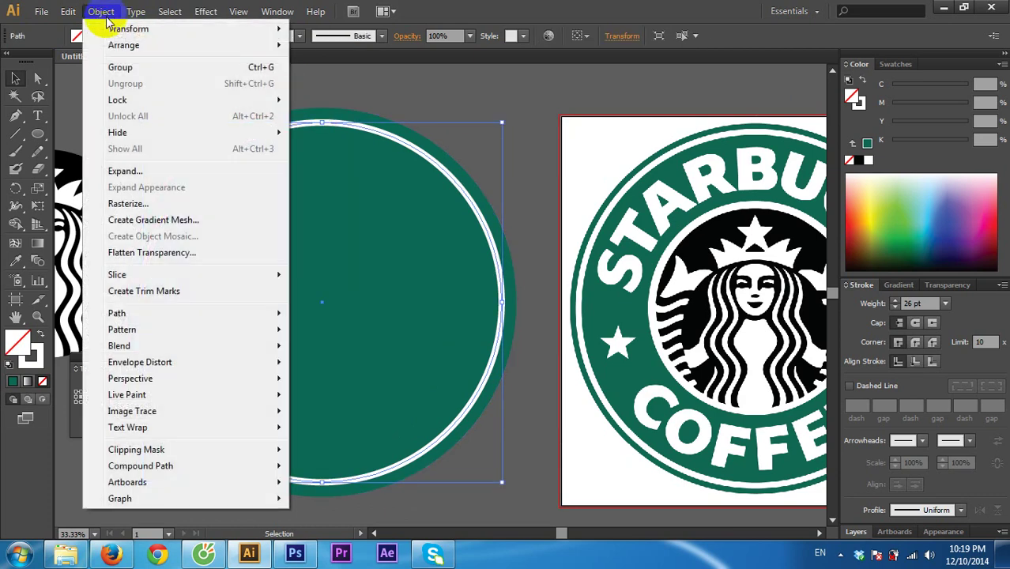
click(127, 170)
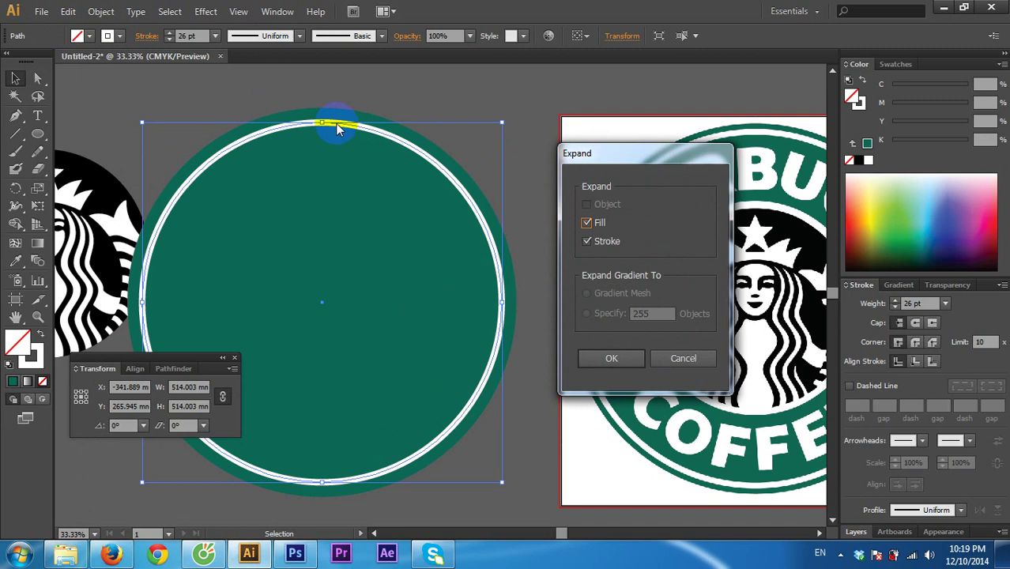
click(611, 358)
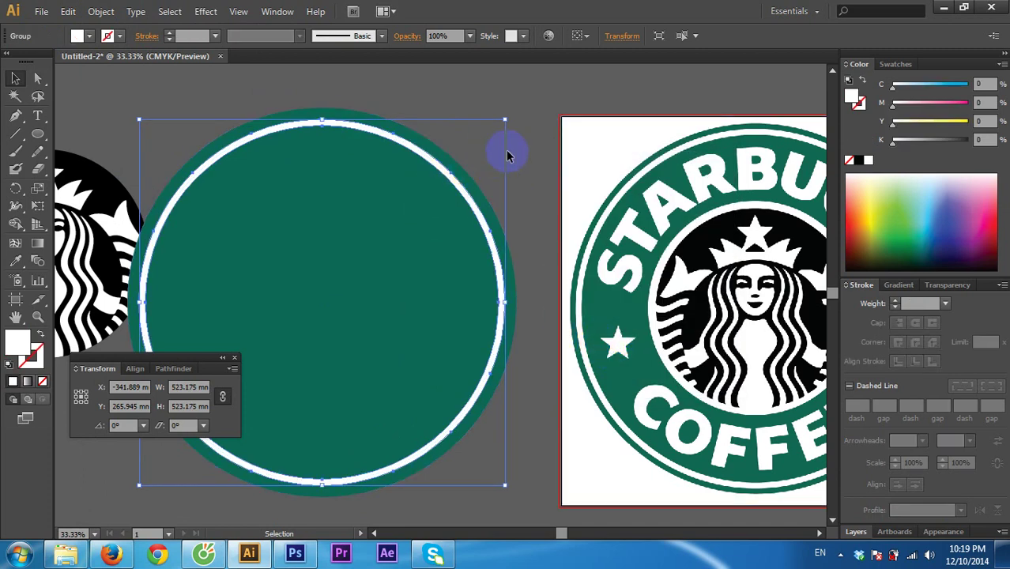
scroll(454, 180, up, 3)
scroll(459, 169, down, 3)
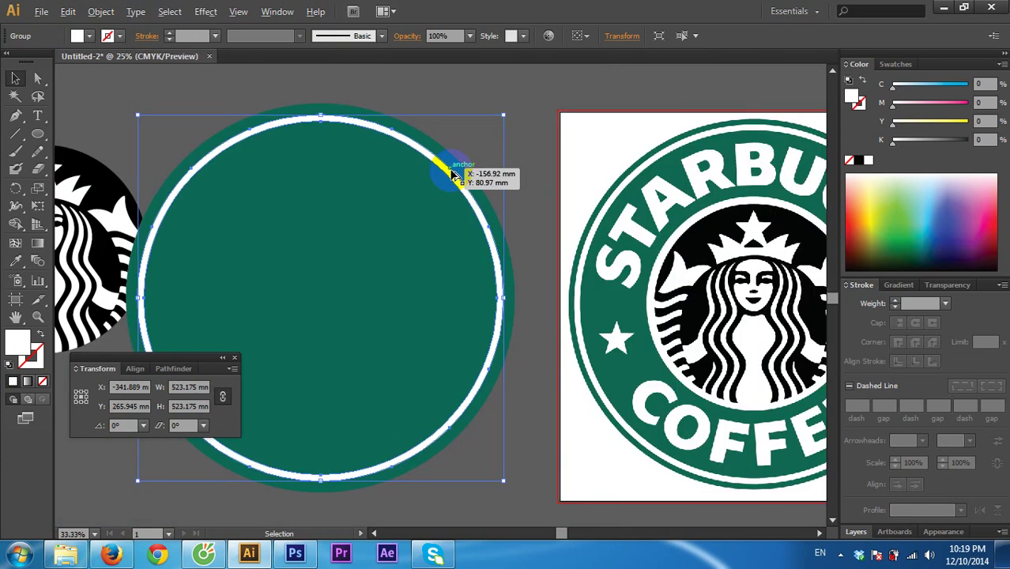
scroll(490, 150, down, 1)
click(516, 147)
drag(516, 147, 535, 148)
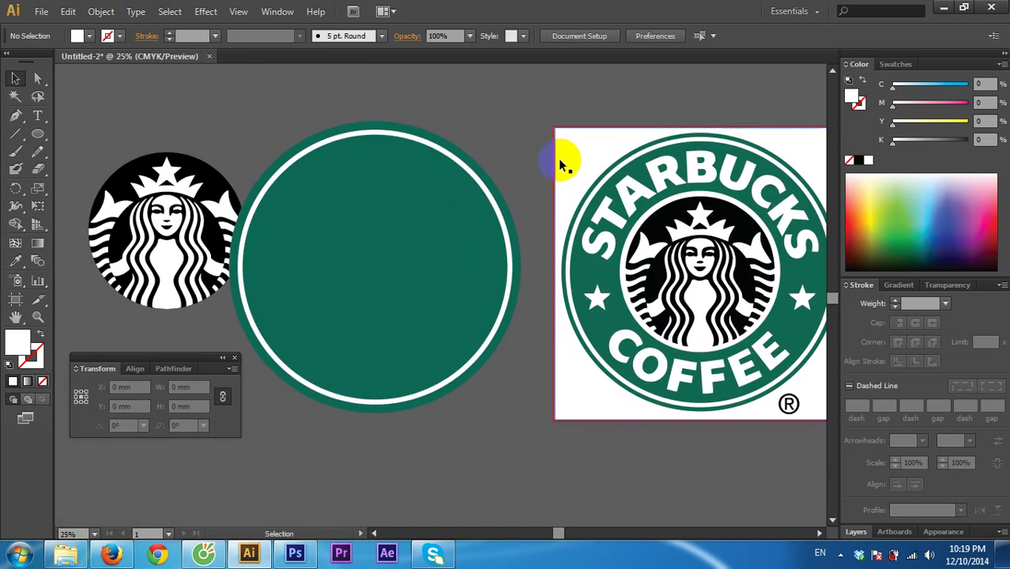
click(15, 133)
drag(208, 106, 463, 106)
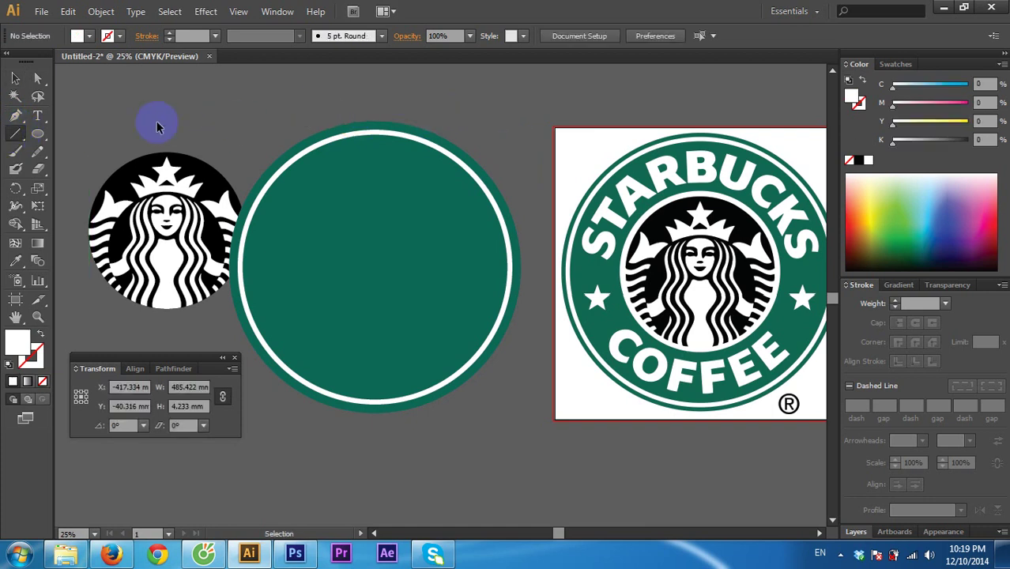
drag(219, 99, 407, 99)
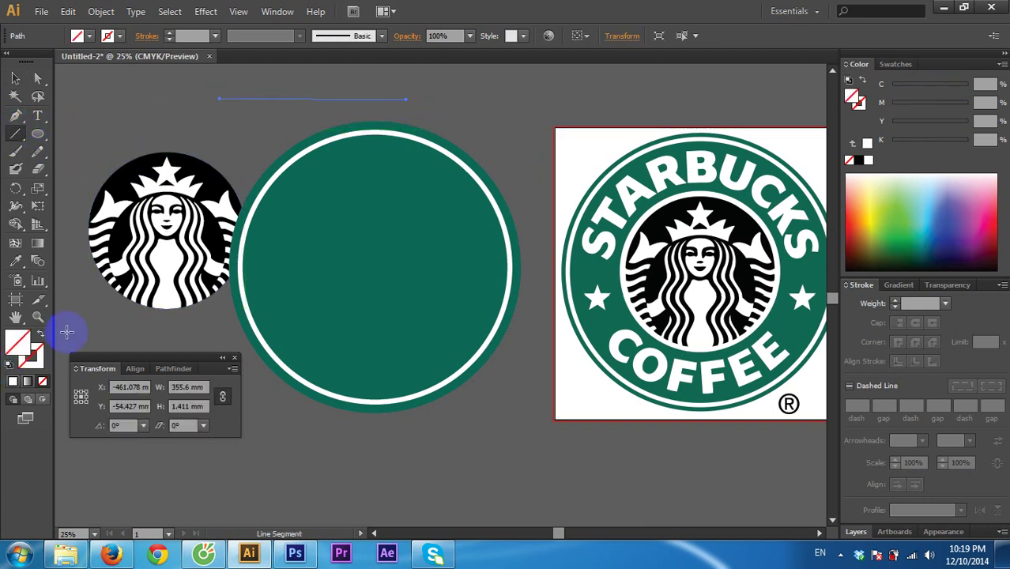
click(15, 382)
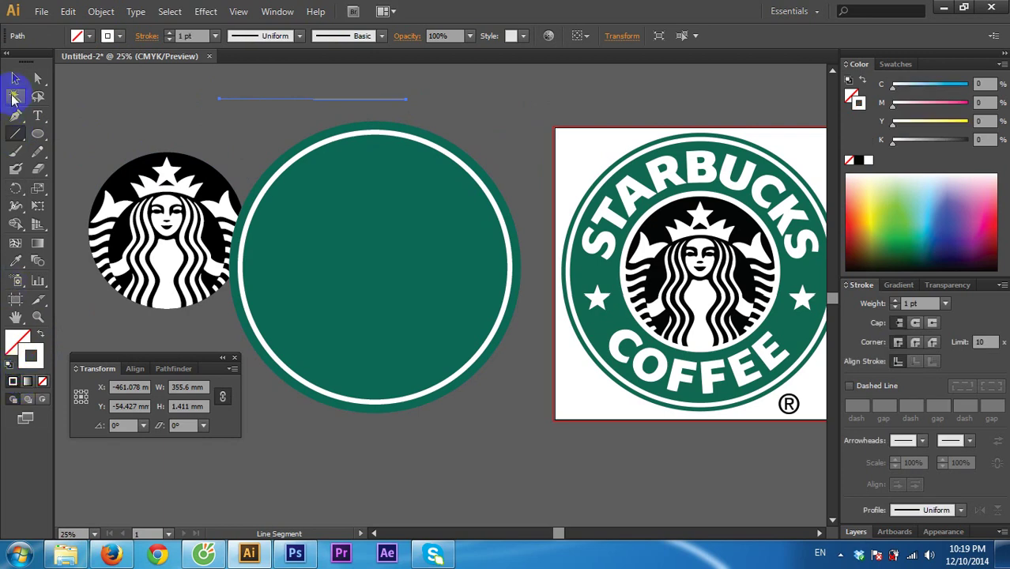
click(15, 78)
click(215, 36)
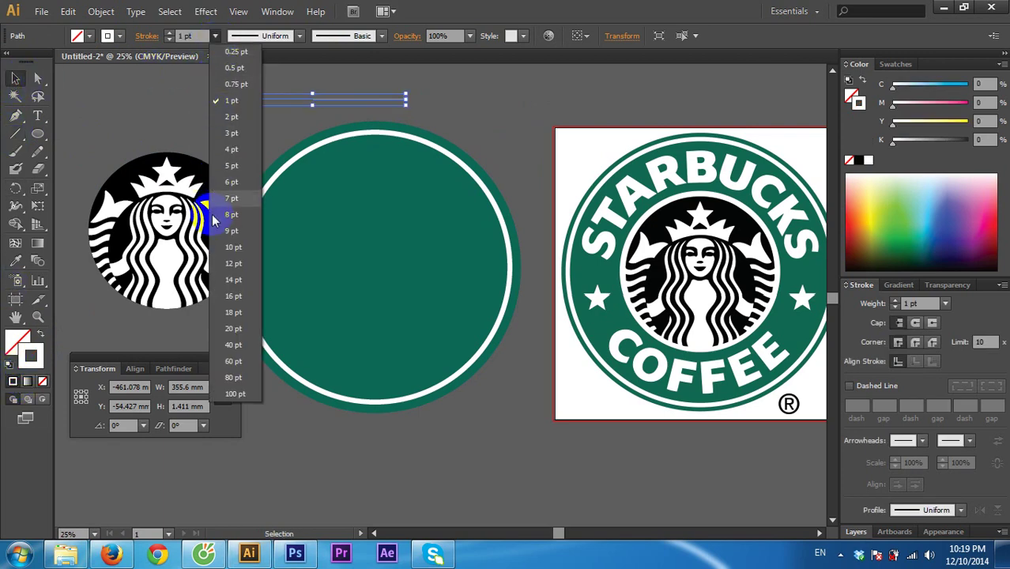
click(233, 296)
key(ctrl+plus)
key(ctrl+plus)
key(ctrl+plus)
key(ctrl+plus)
drag(292, 141, 335, 190)
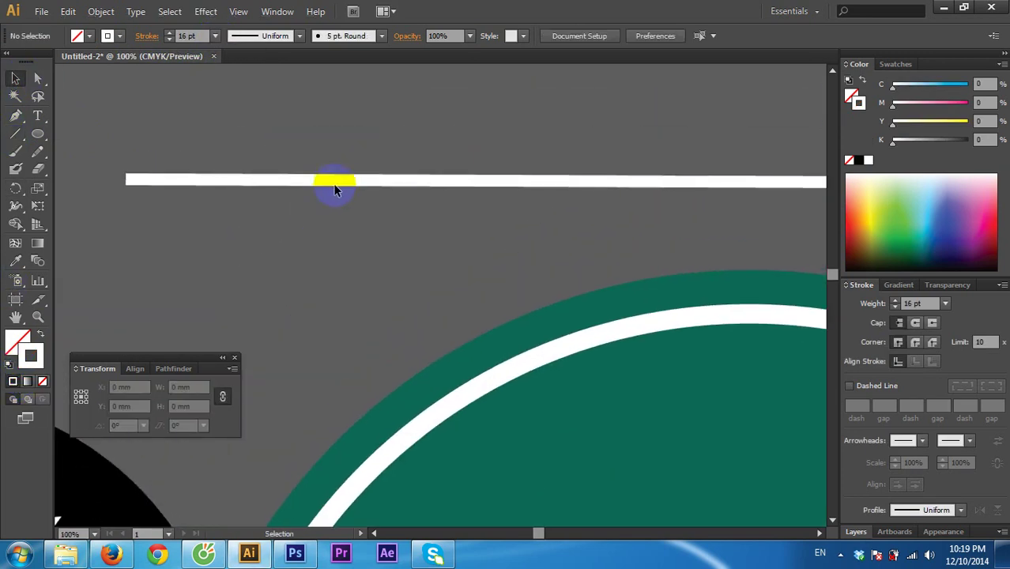
click(320, 183)
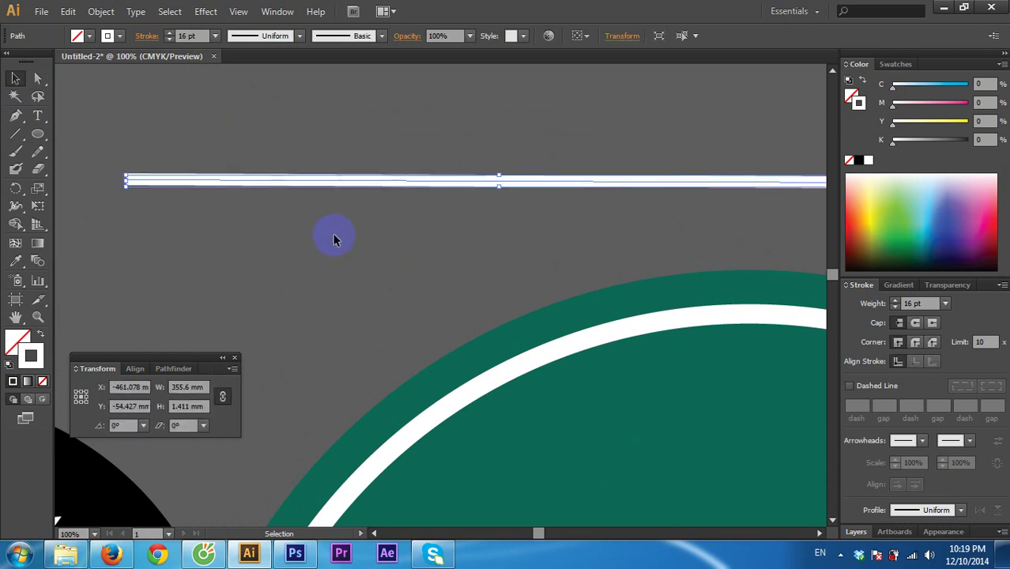
click(101, 11)
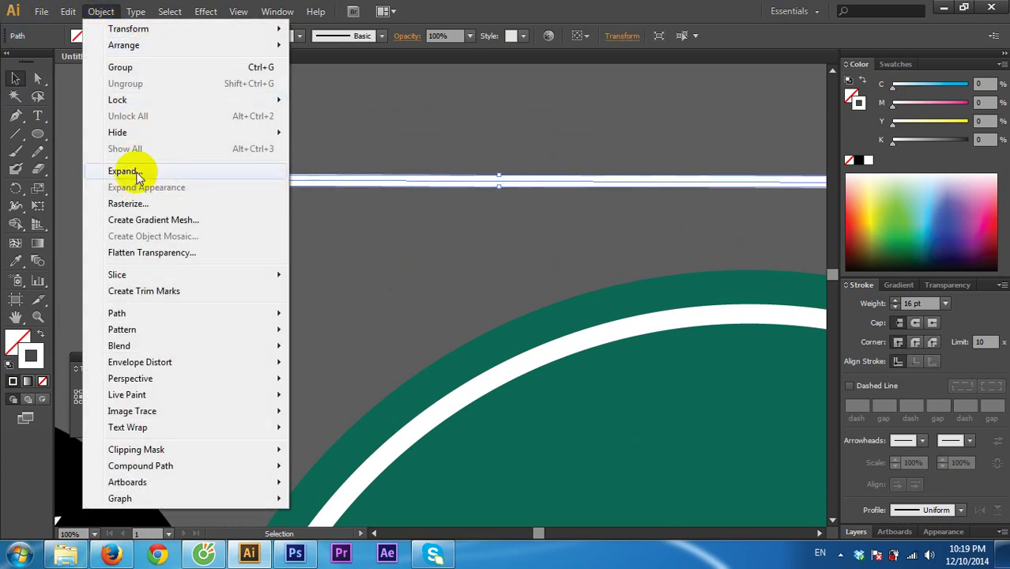
click(136, 172)
click(607, 358)
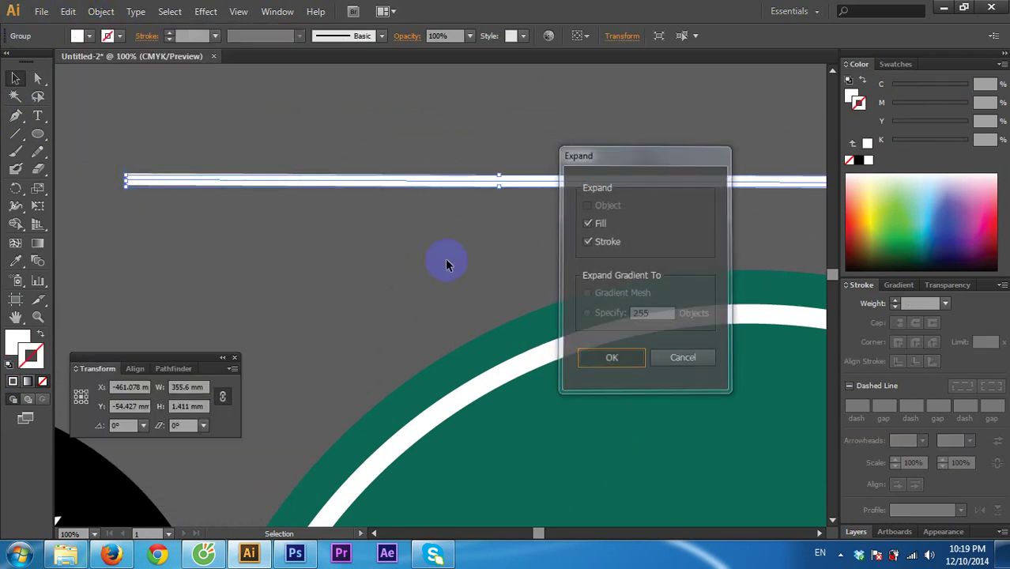
click(458, 234)
click(501, 182)
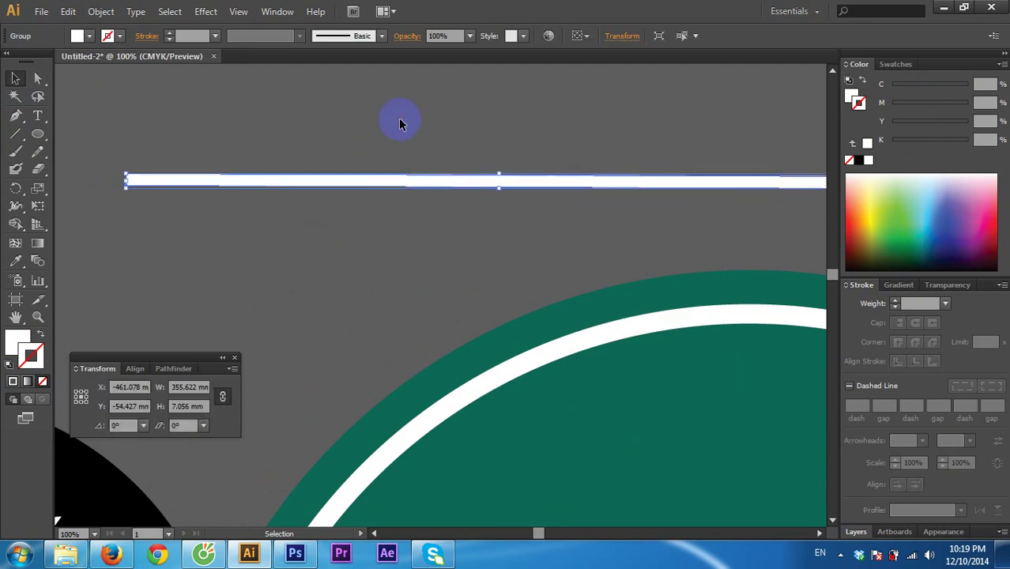
key(Delete)
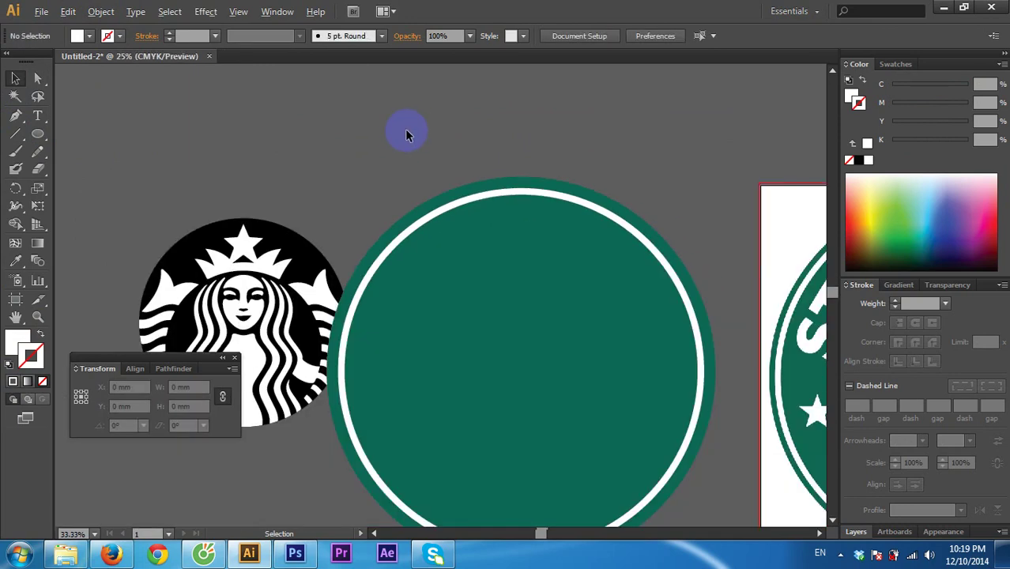
scroll(405, 128, down, 4)
drag(533, 176, 362, 143)
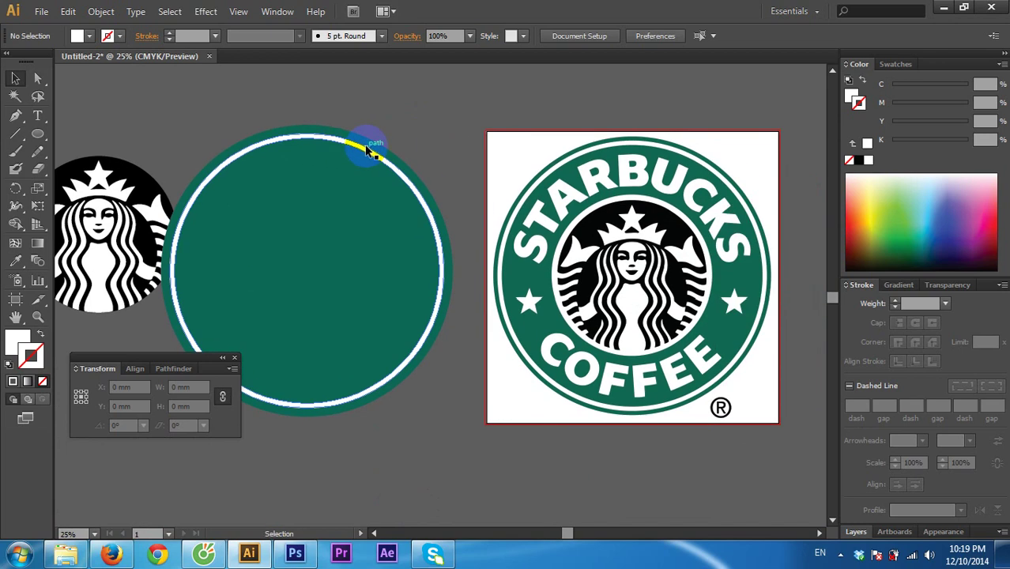
click(346, 143)
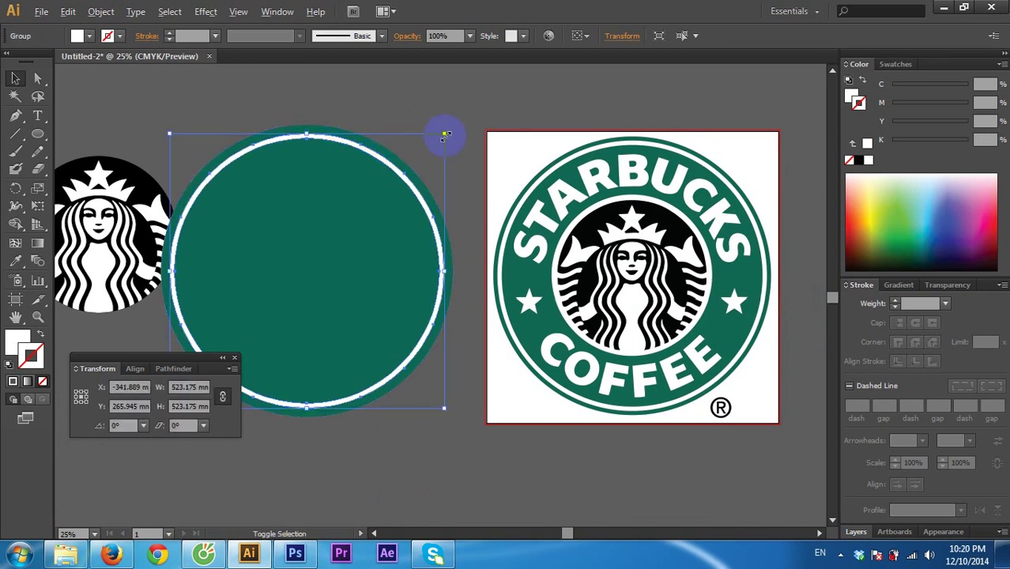
key(a)
key(v)
drag(445, 136, 390, 182)
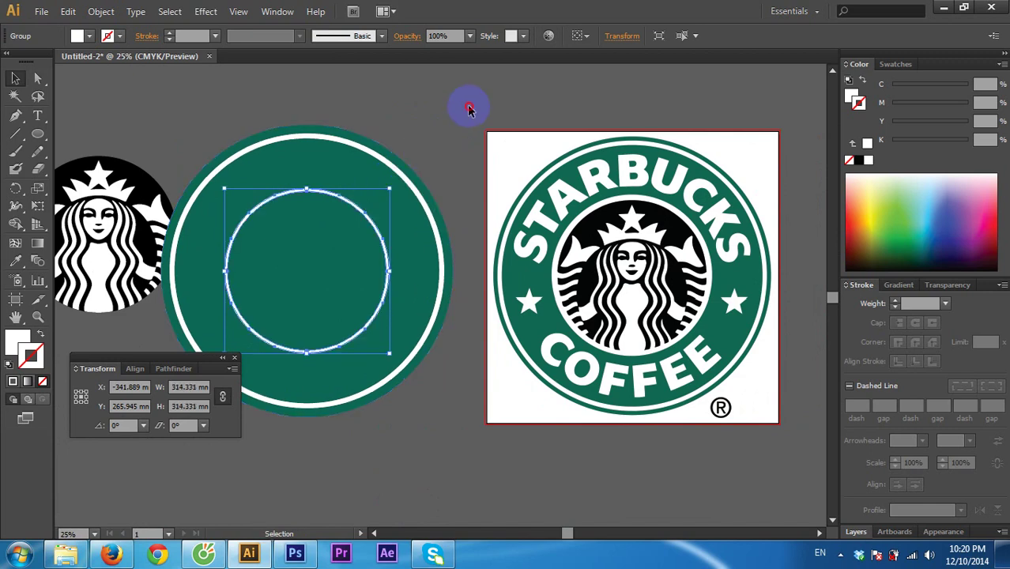
click(447, 135)
scroll(306, 208, up, 1)
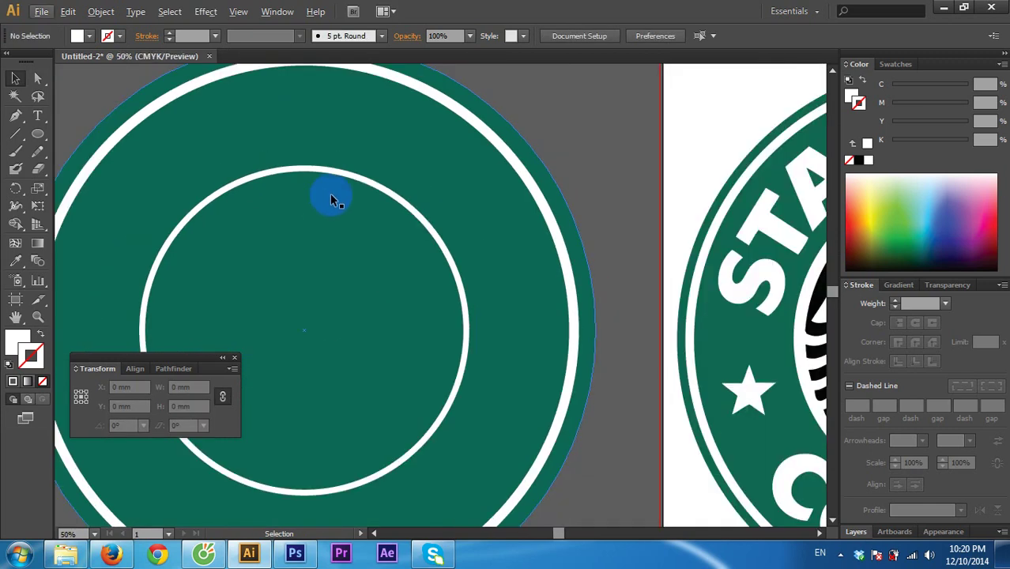
click(353, 169)
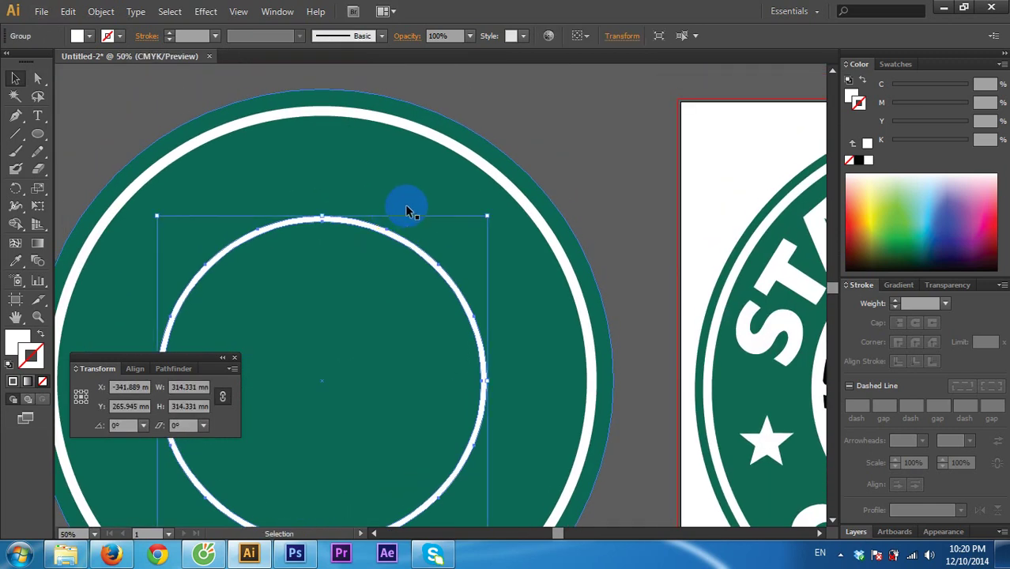
key(ctrl+shift+a)
scroll(405, 208, down, 1)
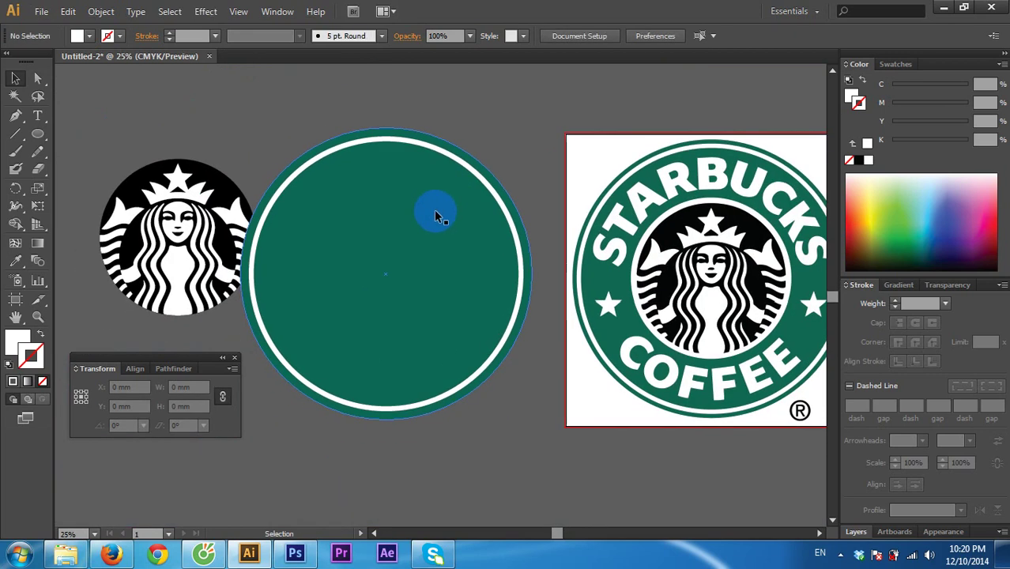
scroll(440, 216, up, 1)
click(427, 223)
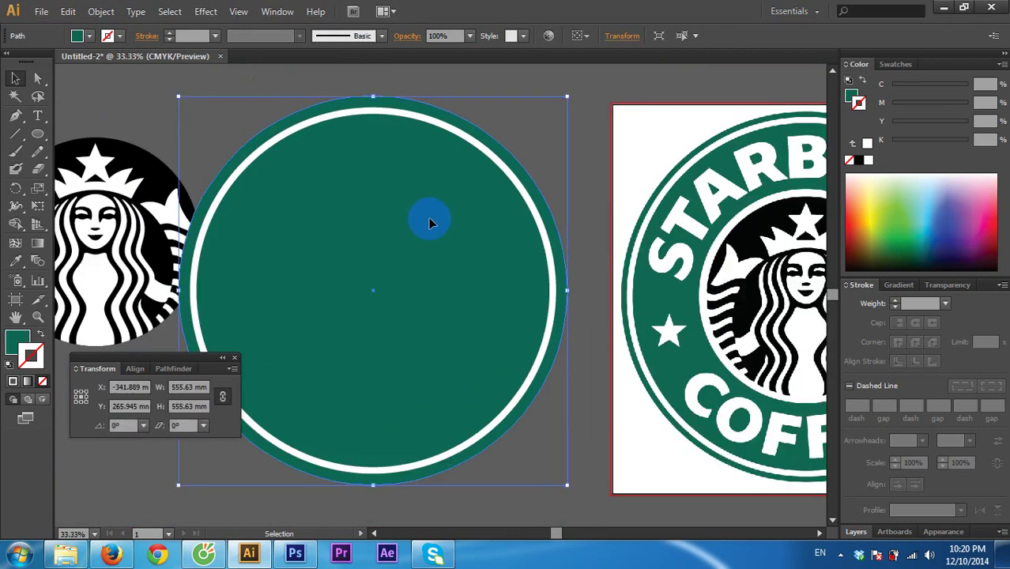
Step: Scale a copy of the green disc down to 318.54 mm
key(a)
key(v)
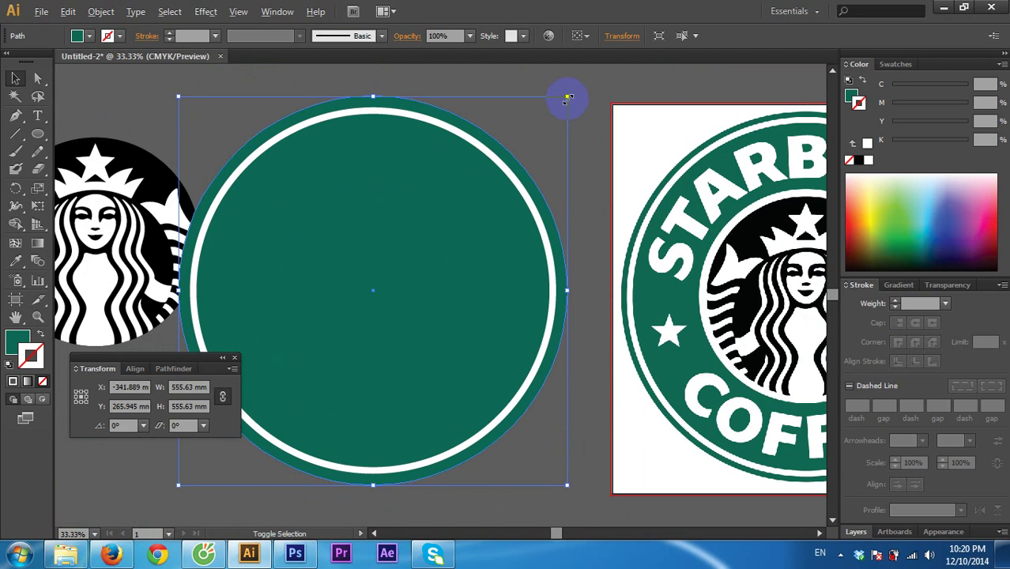
drag(568, 98, 485, 180)
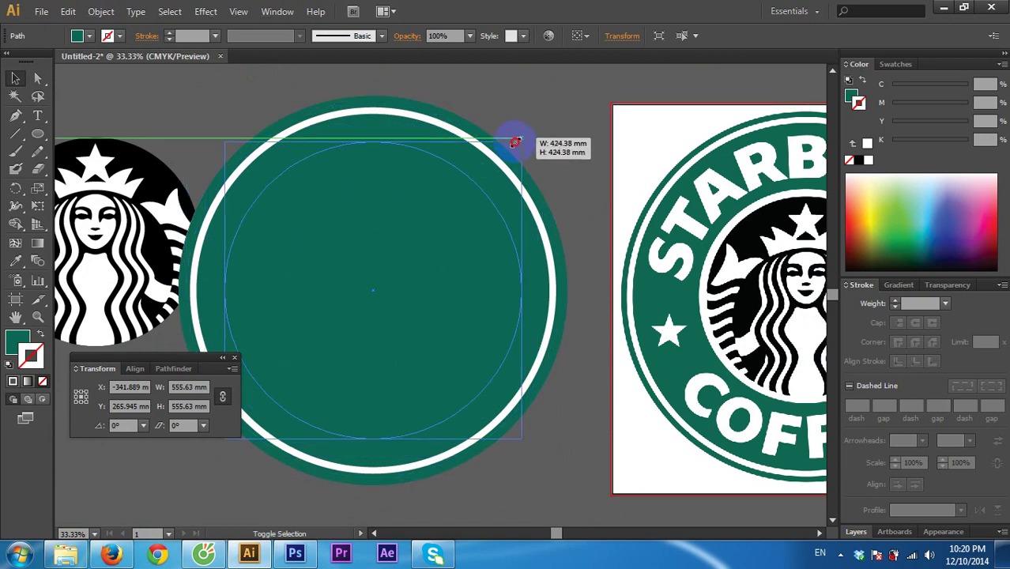
Step: Change the inner circle's white fill into a 28 pt white outline
click(864, 142)
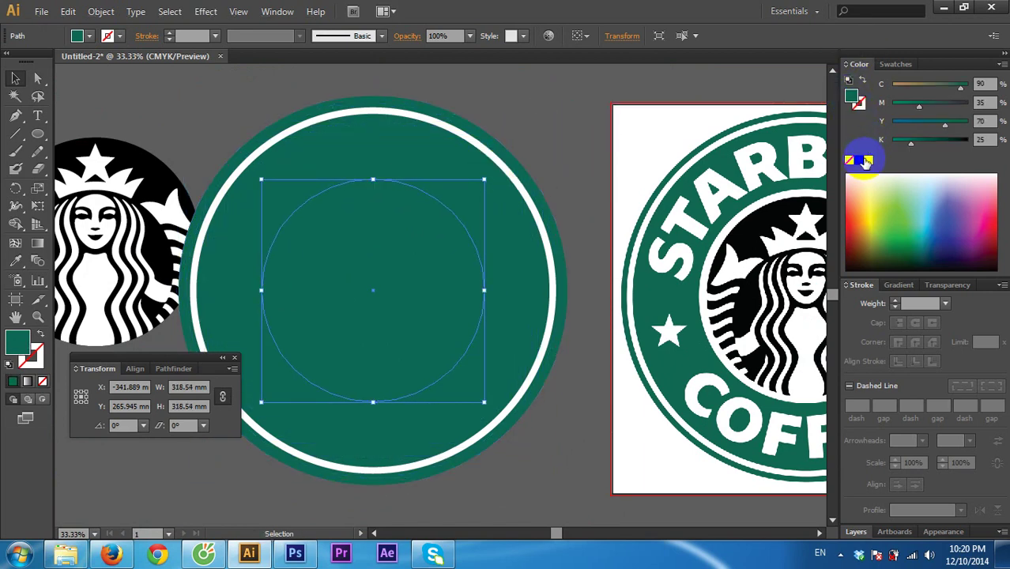
click(868, 161)
click(863, 84)
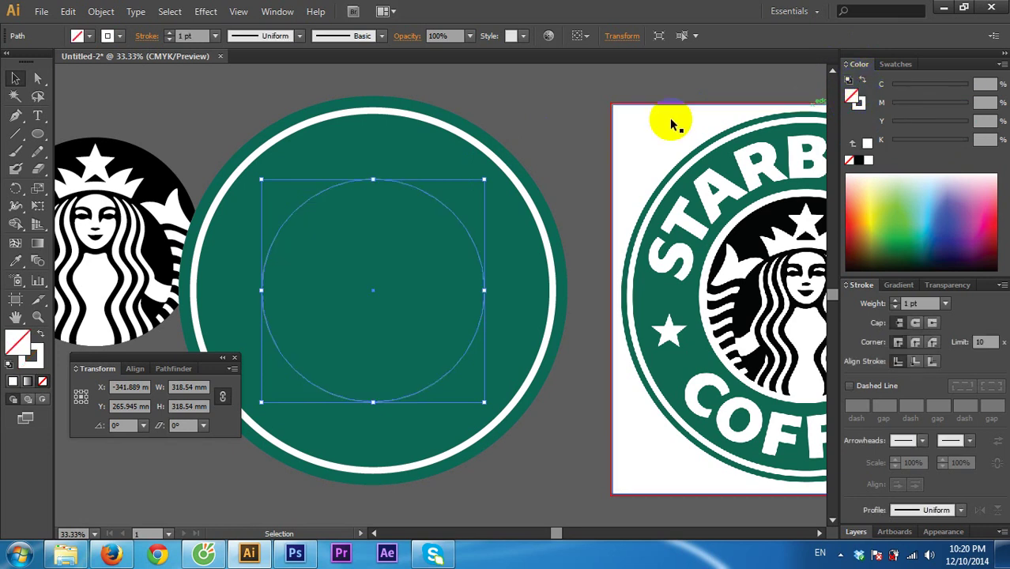
click(215, 36)
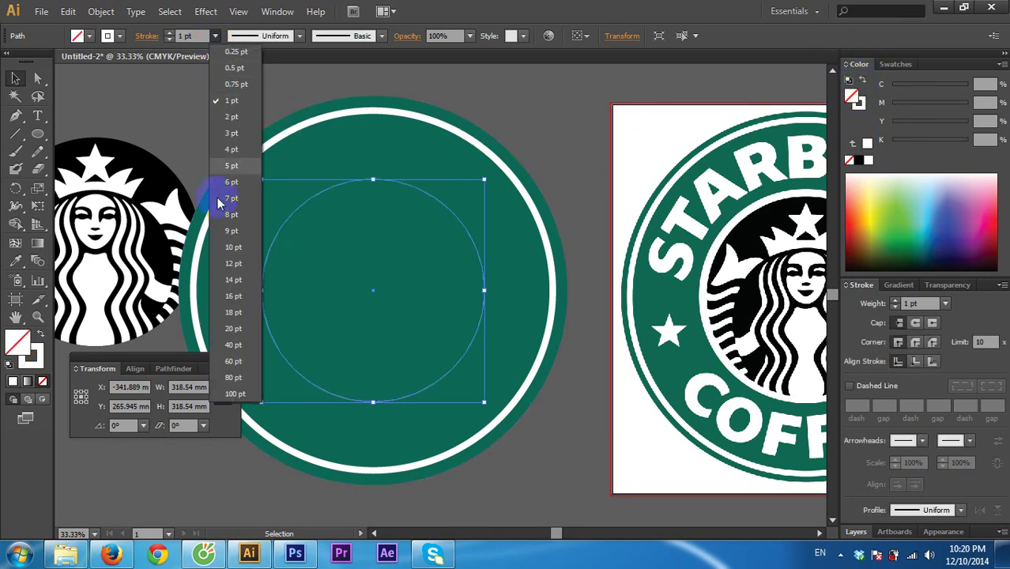
click(231, 344)
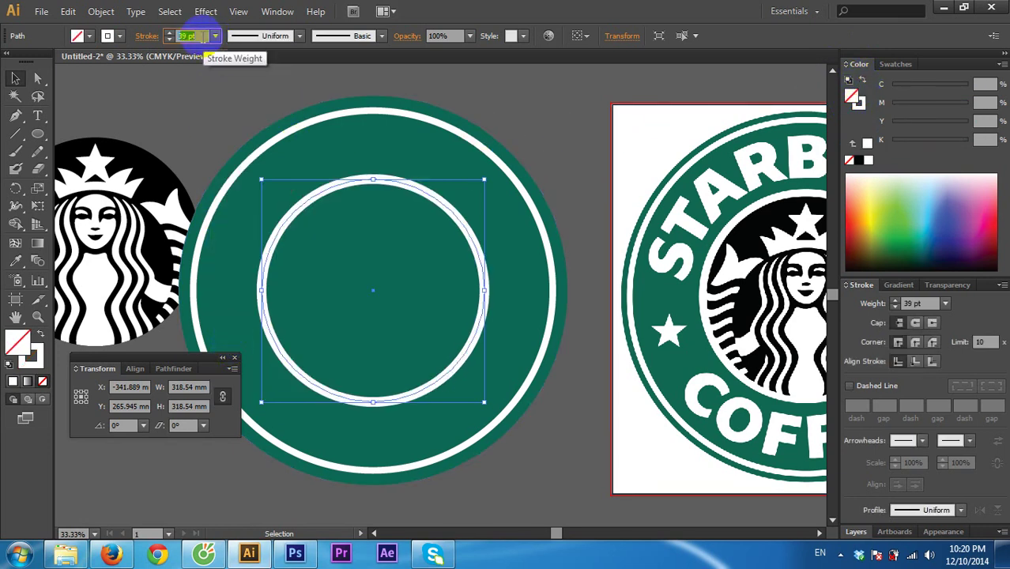
scroll(188, 36, down, 3)
scroll(188, 35, down, 3)
scroll(187, 36, down, 2)
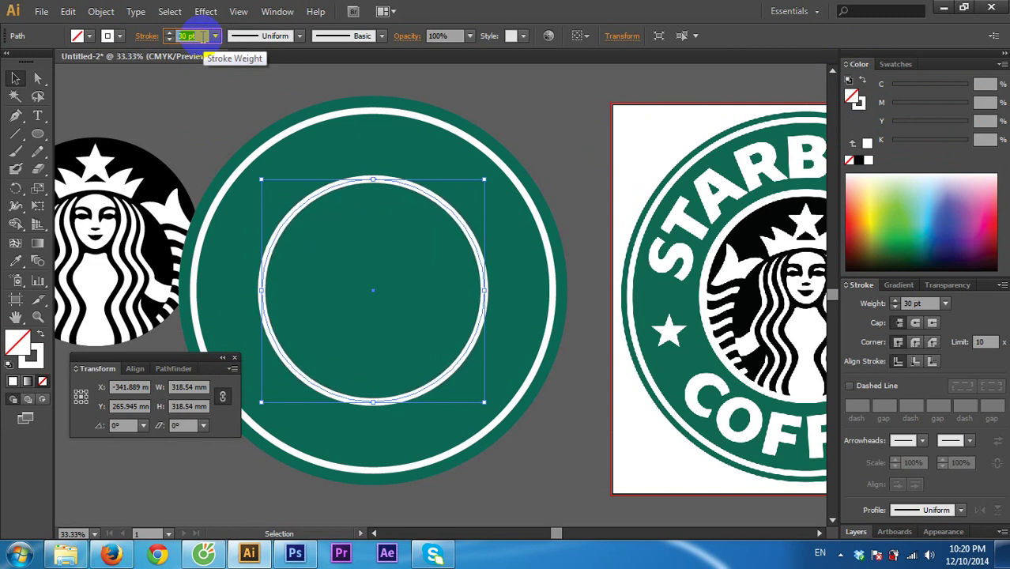
scroll(192, 36, down, 2)
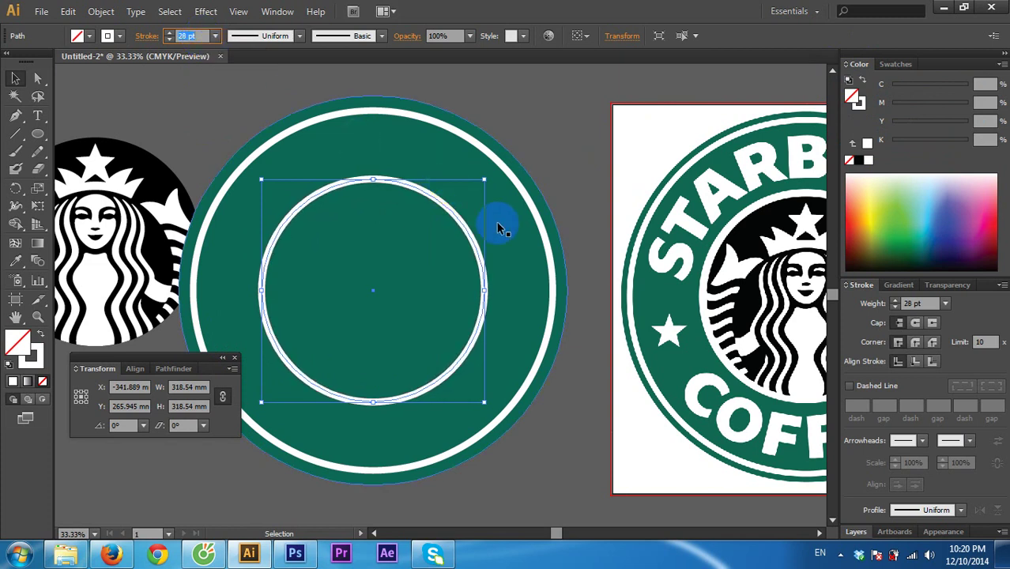
Step: Expand the ring's appearance, then expand its fill and stroke into a solid shape
click(522, 127)
click(448, 210)
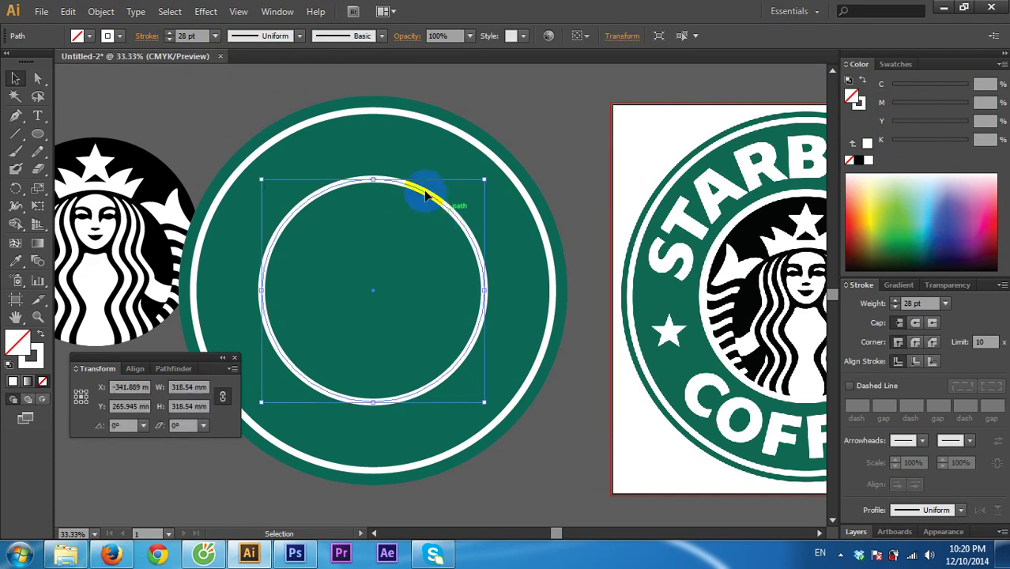
click(101, 11)
click(139, 187)
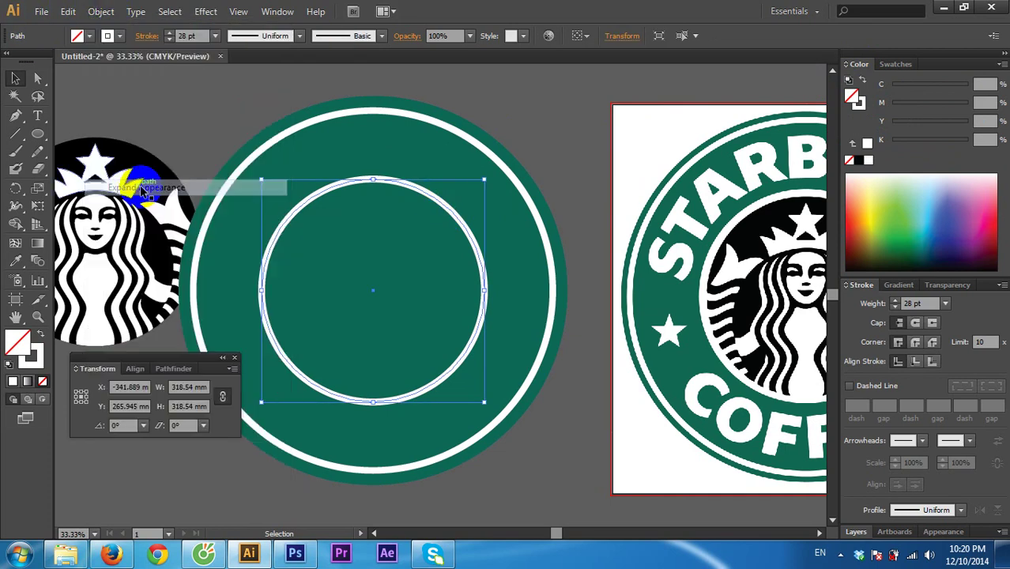
key(Return)
click(581, 386)
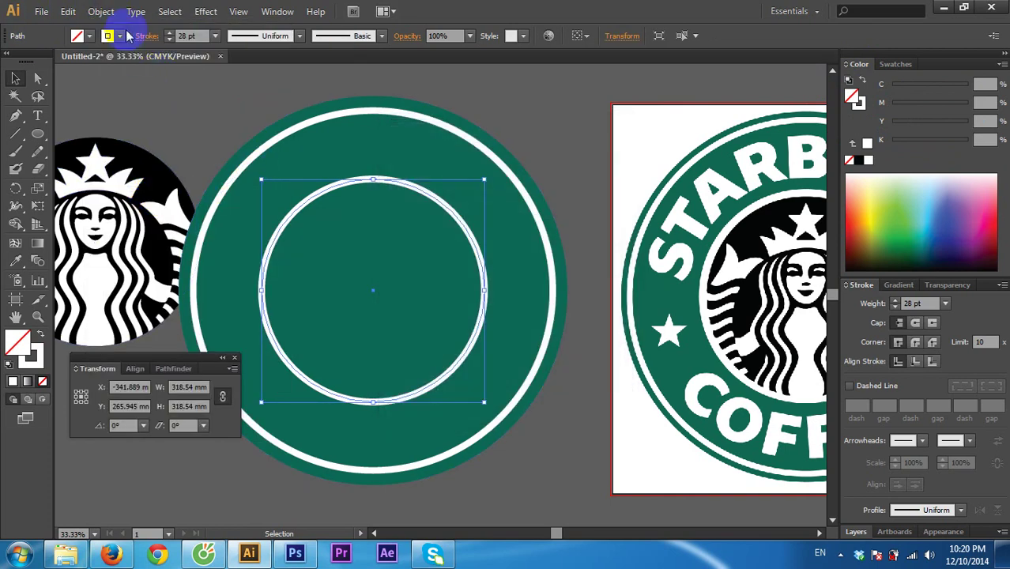
click(101, 11)
click(571, 268)
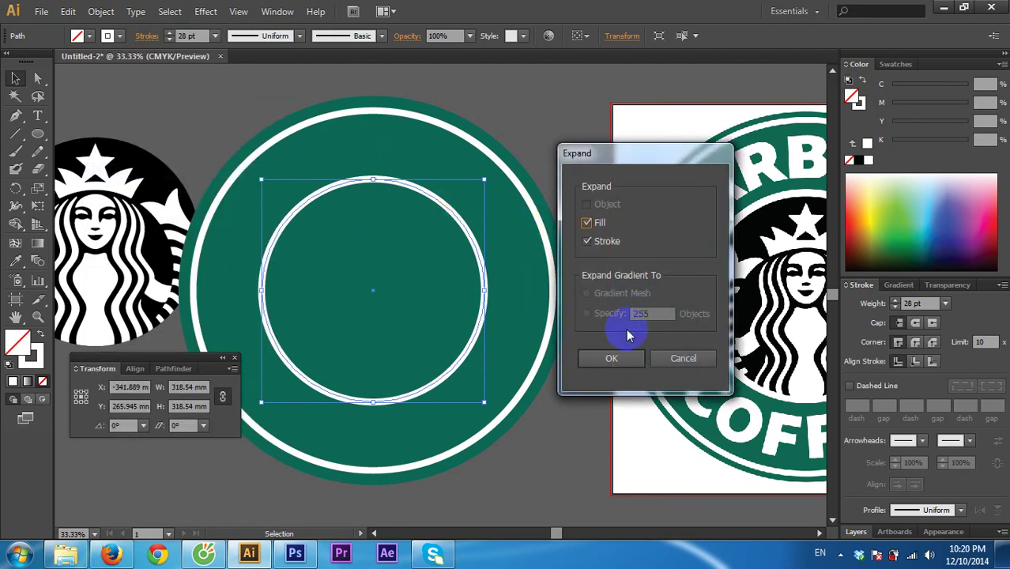
click(600, 350)
click(548, 125)
drag(547, 124, 429, 119)
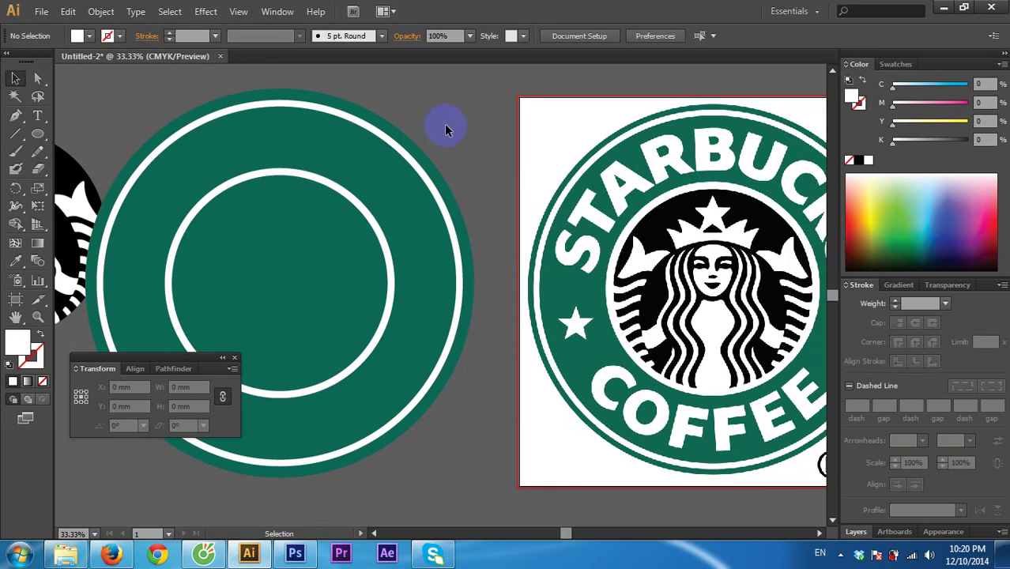
Step: Centre the siren horizontally and vertically on the inner white ring
scroll(444, 123, down, 2)
scroll(336, 99, up, 2)
scroll(424, 121, down, 1)
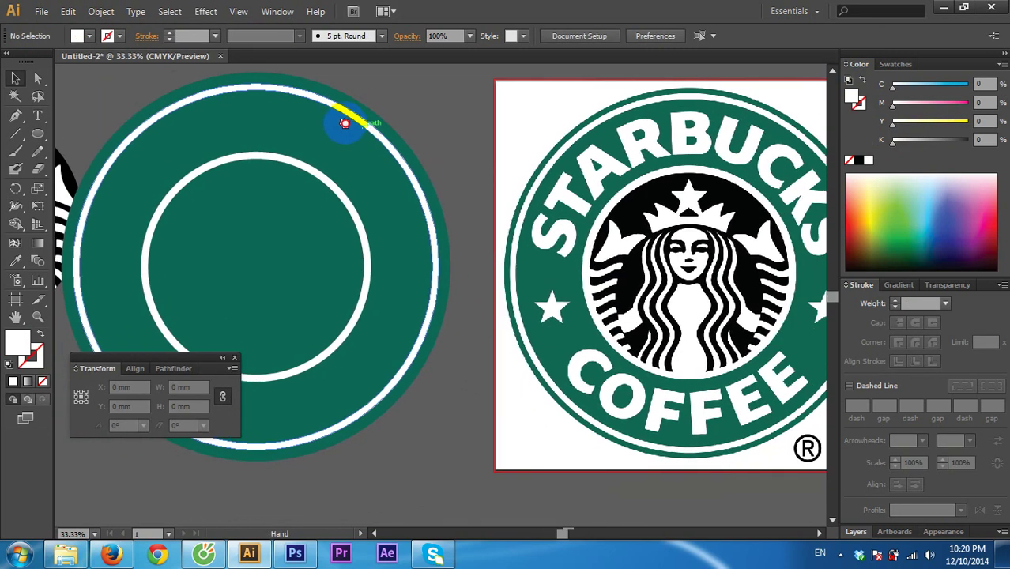
scroll(329, 216, up, 1)
drag(329, 215, 413, 203)
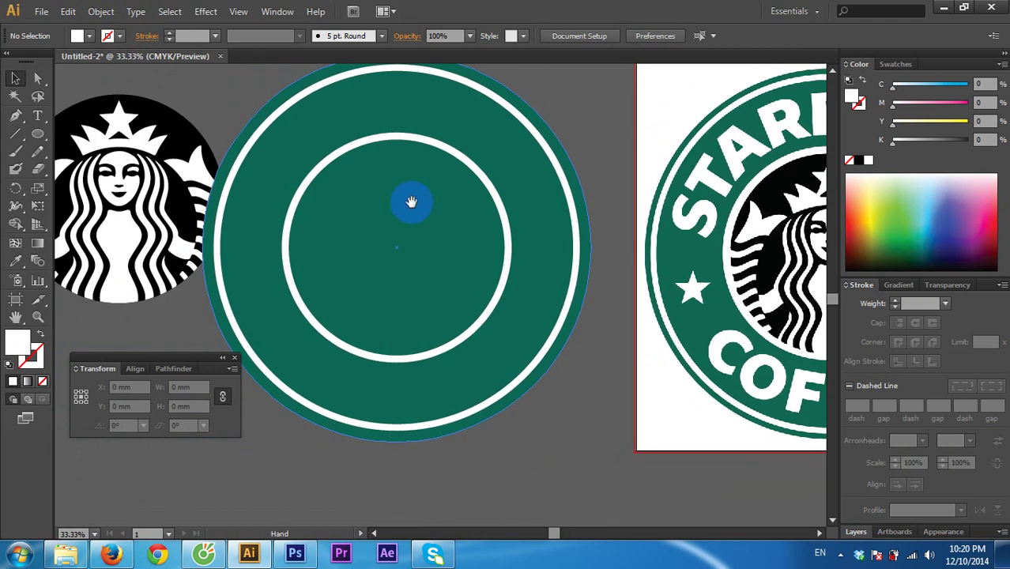
click(111, 166)
click(424, 145)
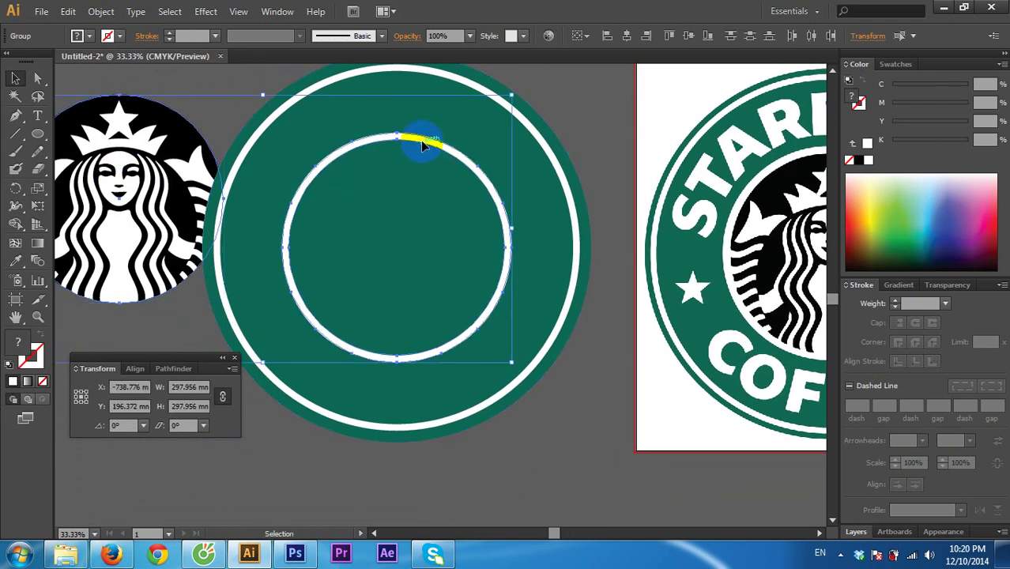
click(412, 115)
click(156, 136)
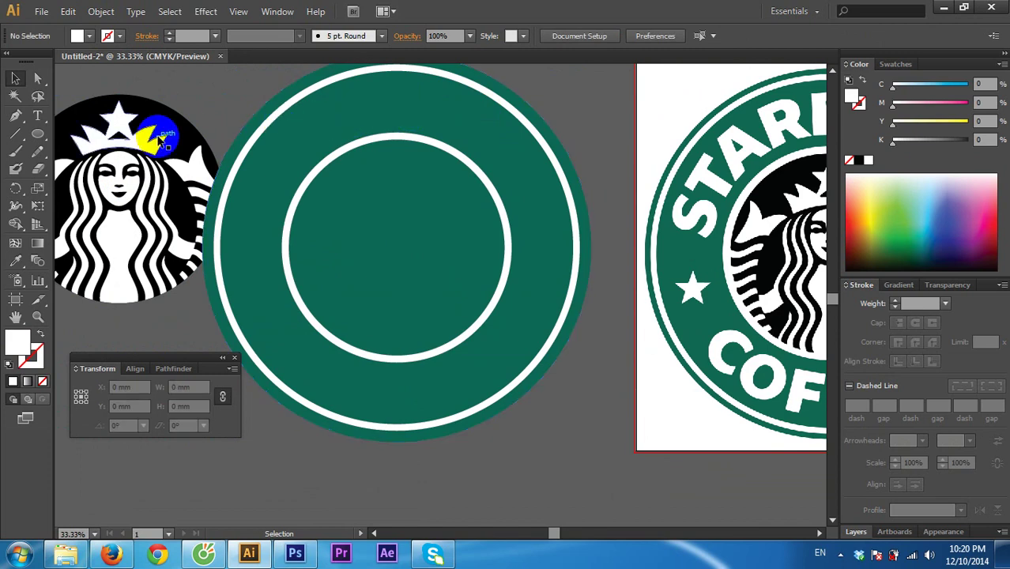
click(432, 146)
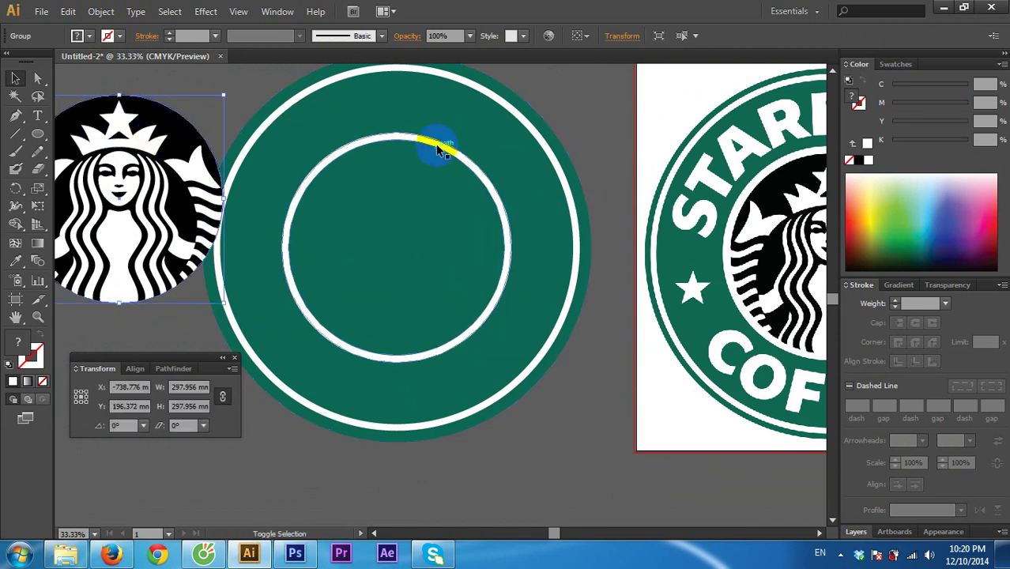
click(670, 36)
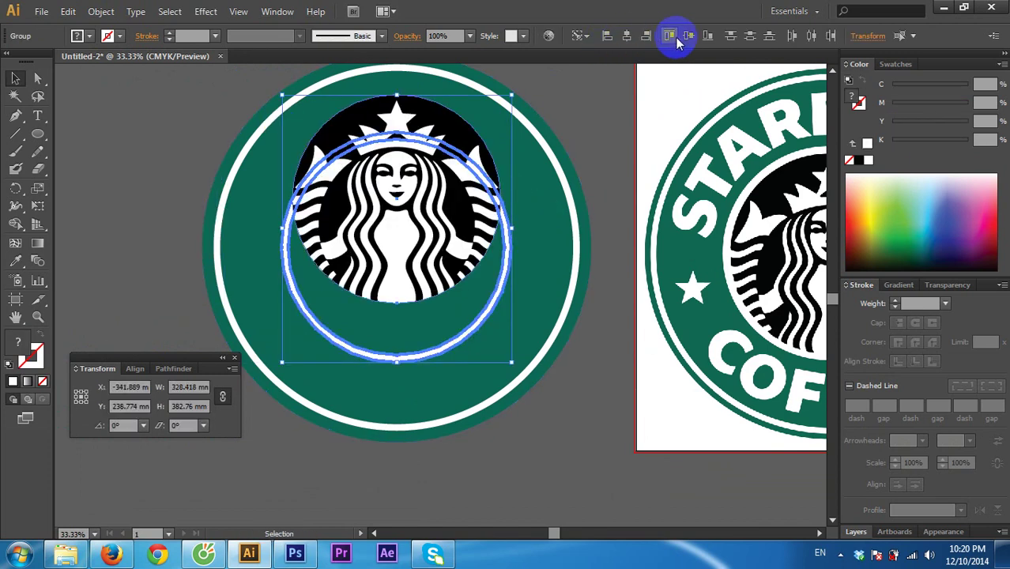
click(688, 36)
Step: Enlarge the siren so it fills the inner white ring
click(542, 158)
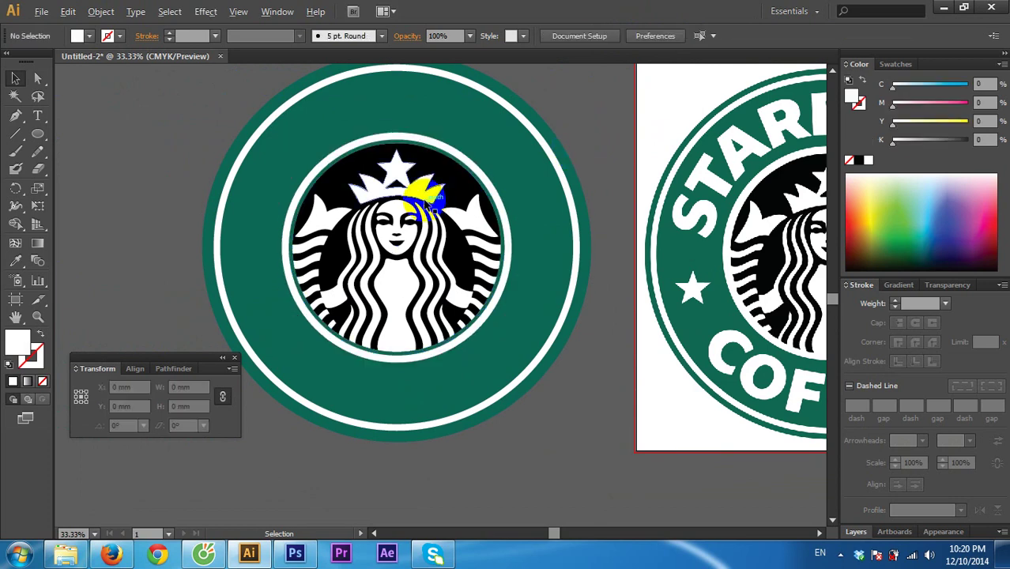
key(ctrl+plus)
key(ctrl+plus)
click(435, 181)
drag(575, 116, 584, 104)
click(756, 117)
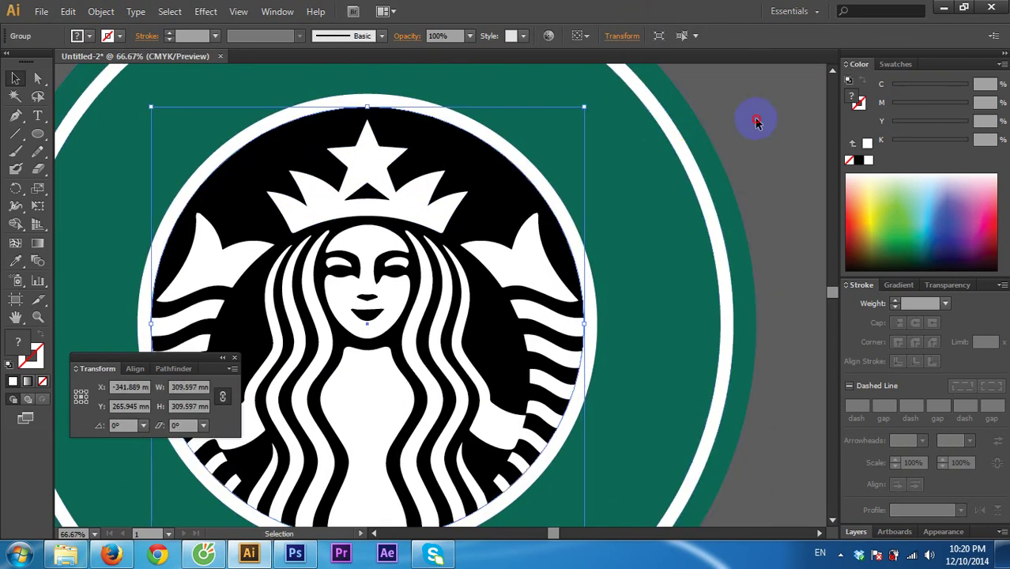
key(ctrl+minus)
drag(620, 295, 366, 407)
key(ctrl+minus)
key(ctrl+minus)
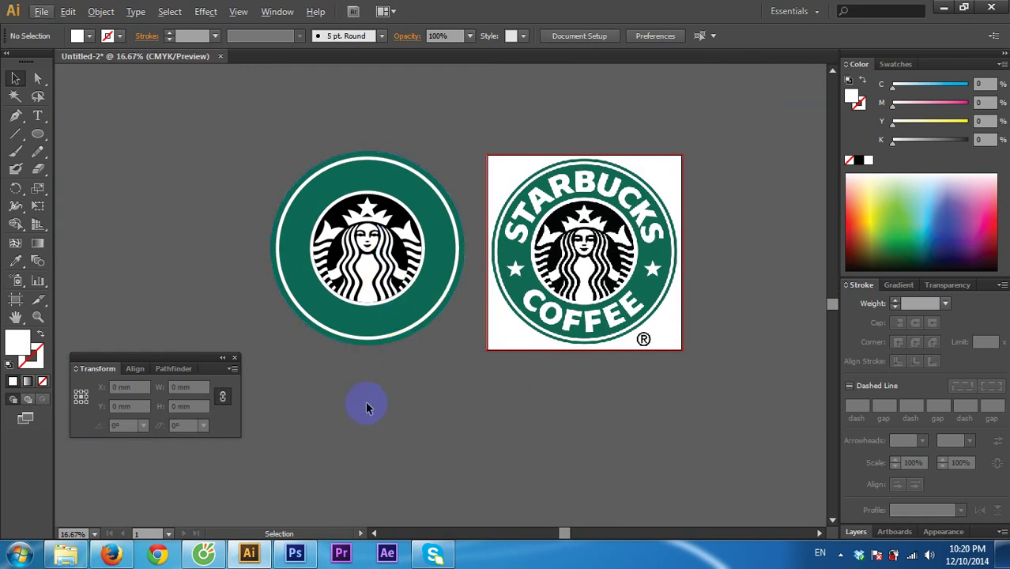
Step: Group the rings and the siren together
drag(221, 92, 294, 255)
key(ctrl+plus)
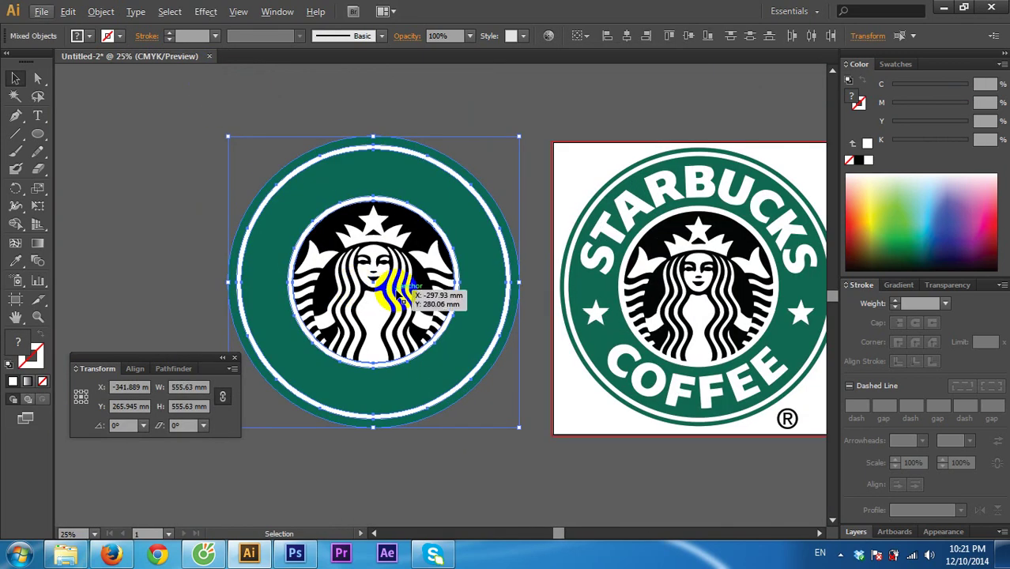
click(136, 370)
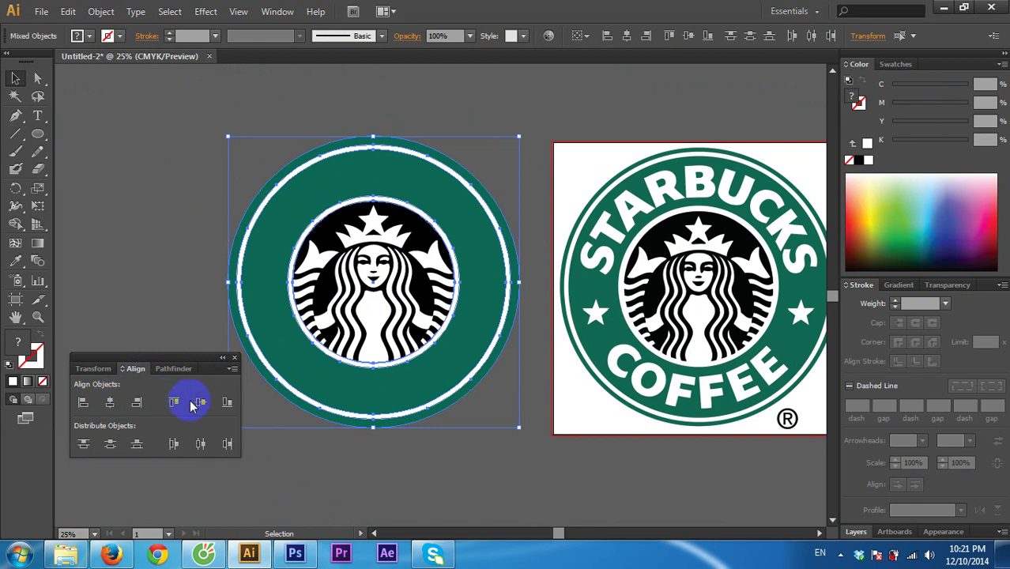
right_click(349, 253)
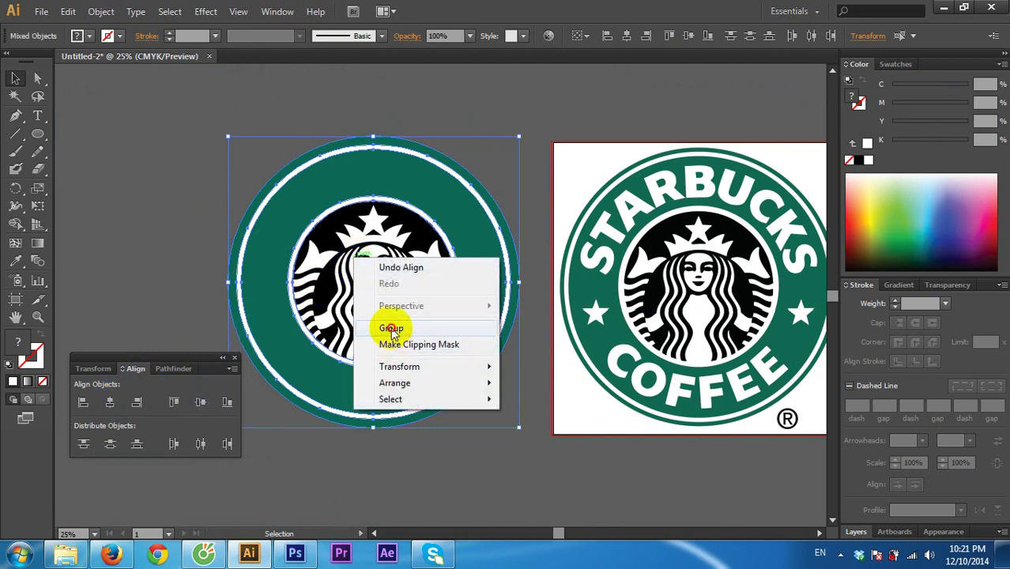
click(388, 328)
click(451, 473)
drag(465, 445, 423, 428)
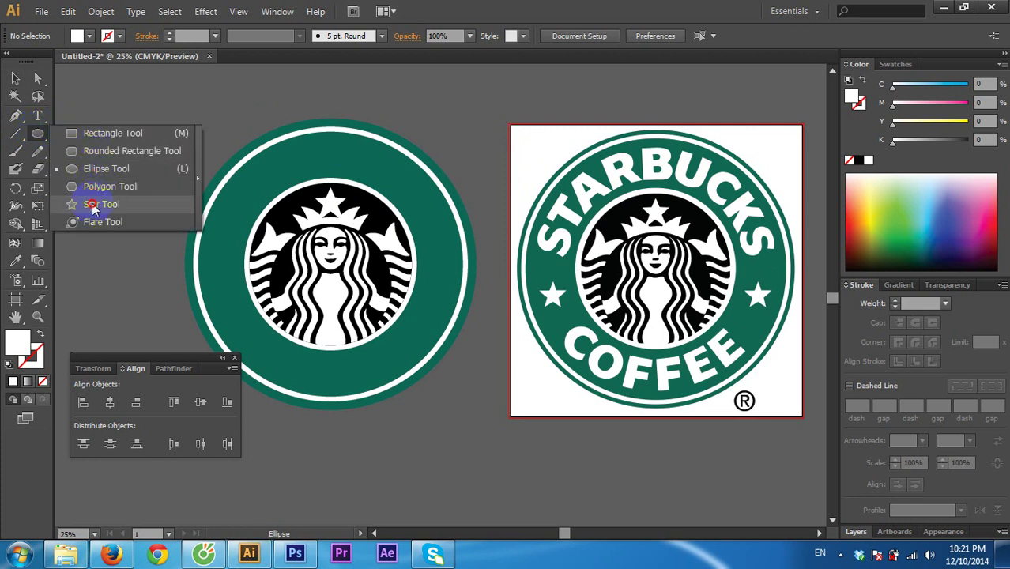
Step: Draw a small white star with the Star tool and place it at the green band's top centre
drag(38, 136, 84, 199)
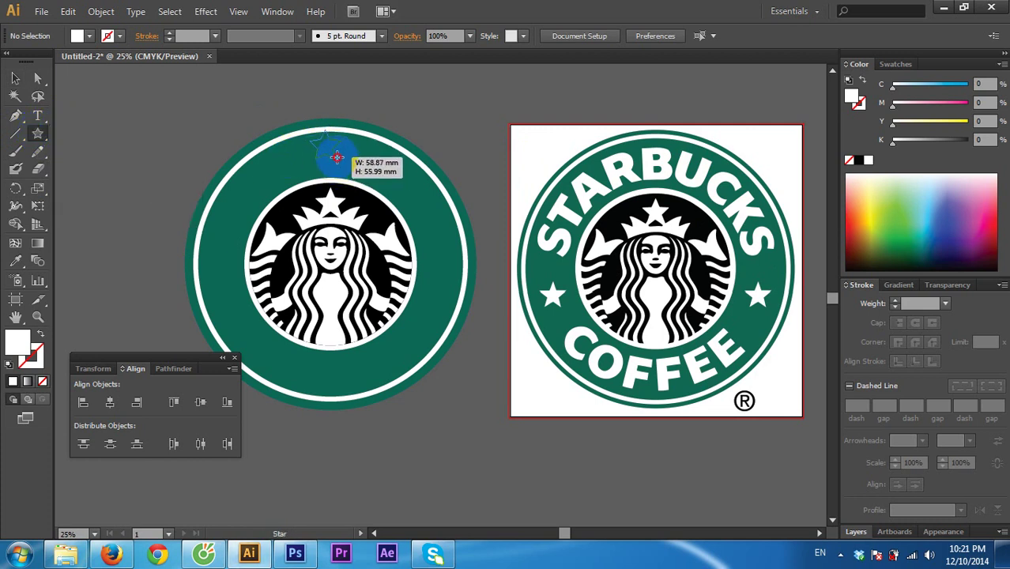
drag(326, 147, 332, 151)
click(14, 77)
drag(243, 95, 237, 266)
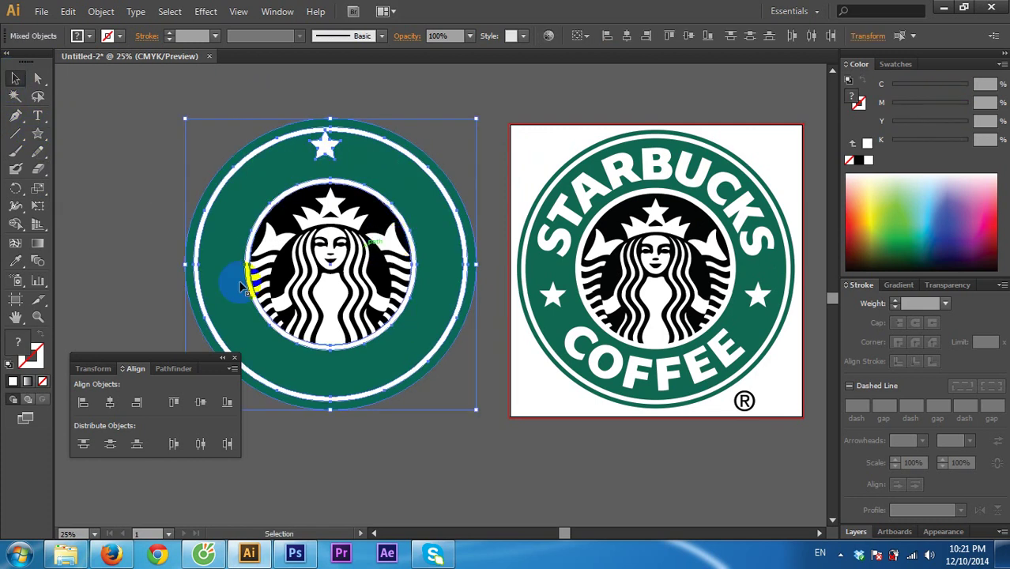
click(110, 402)
click(420, 147)
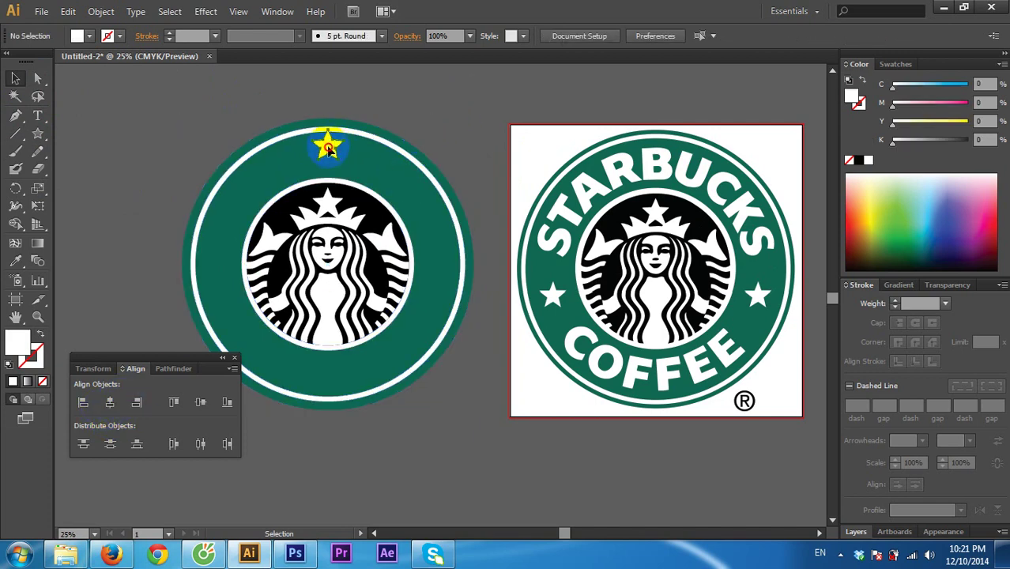
mouse_move(328, 147)
mouse_down()
mouse_move(383, 111)
mouse_move(398, 132)
mouse_up()
scroll(383, 111, up, 1)
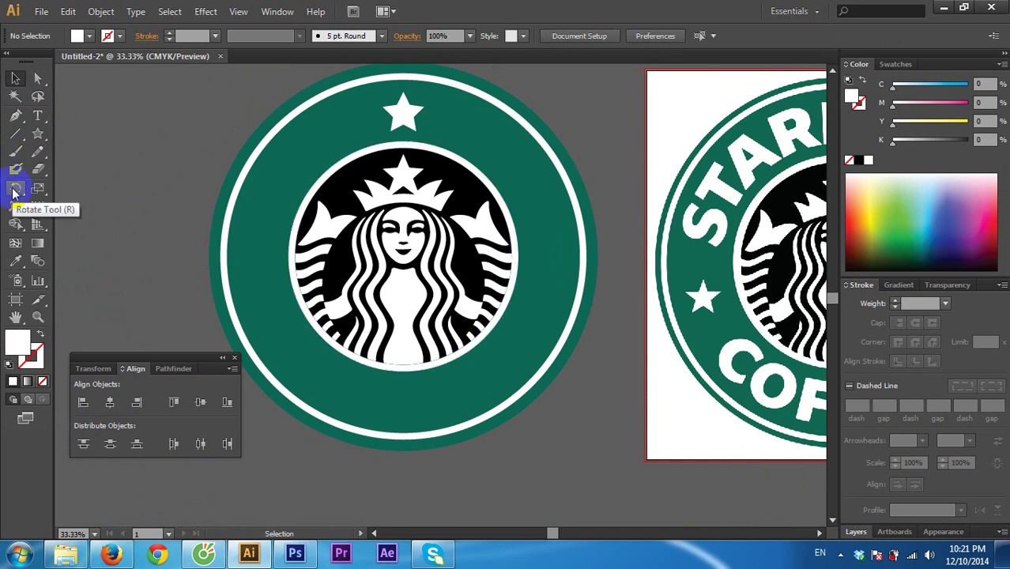
Step: Rotate the top star slightly around the emblem's centre
click(15, 191)
click(18, 77)
click(402, 109)
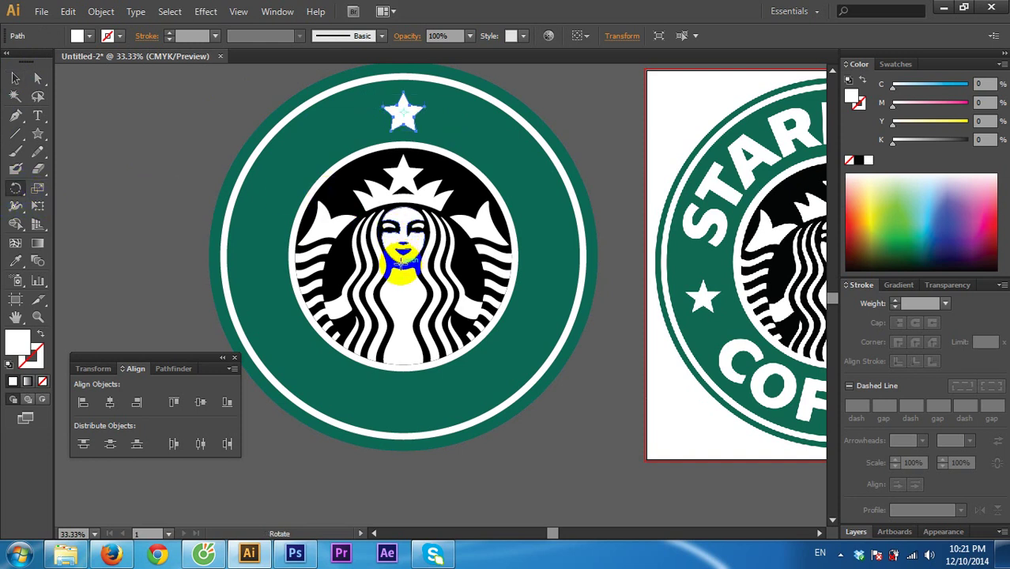
mouse_move(401, 263)
mouse_down()
mouse_move(409, 271)
mouse_move(403, 258)
mouse_up()
click(13, 79)
click(165, 101)
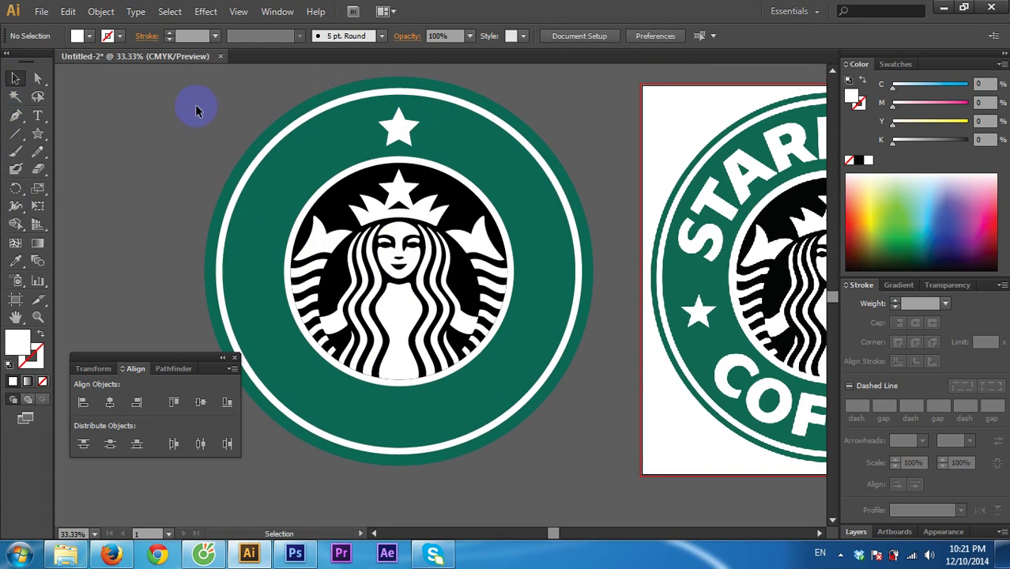
Step: Show the rulers and place a horizontal and a vertical guide through the siren
key(ctrl+r)
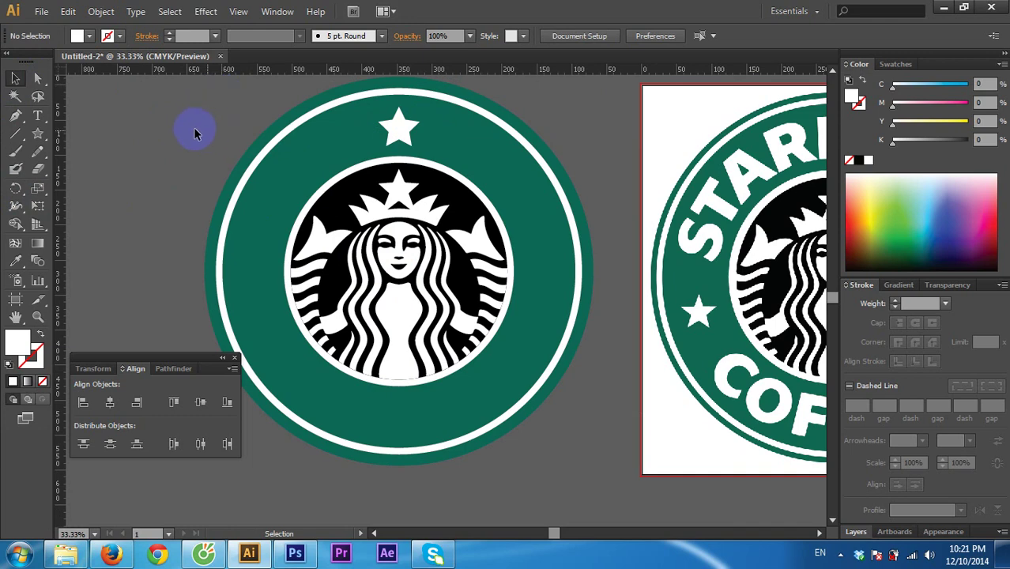
drag(196, 135, 190, 144)
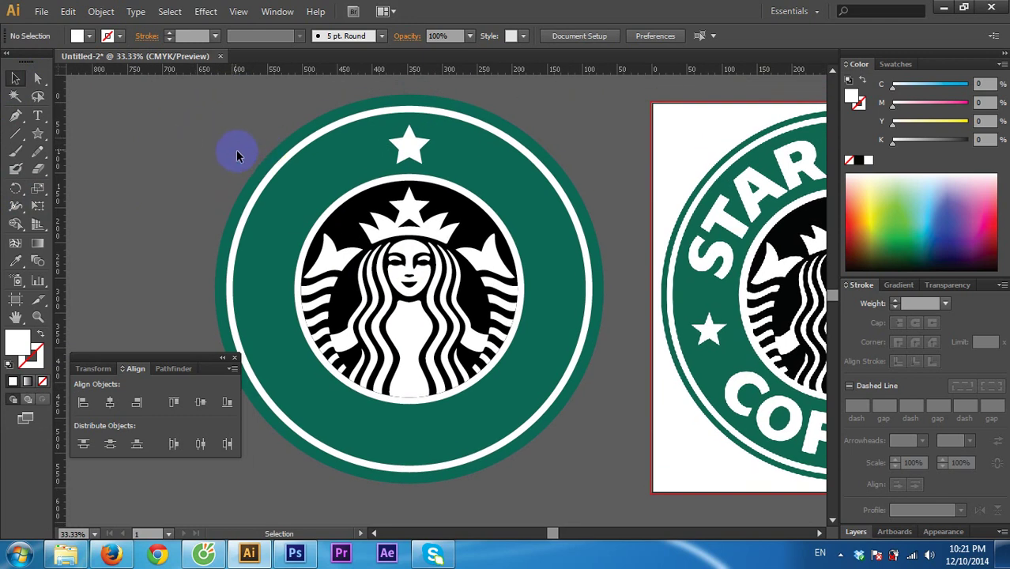
click(283, 182)
scroll(387, 286, up, 3)
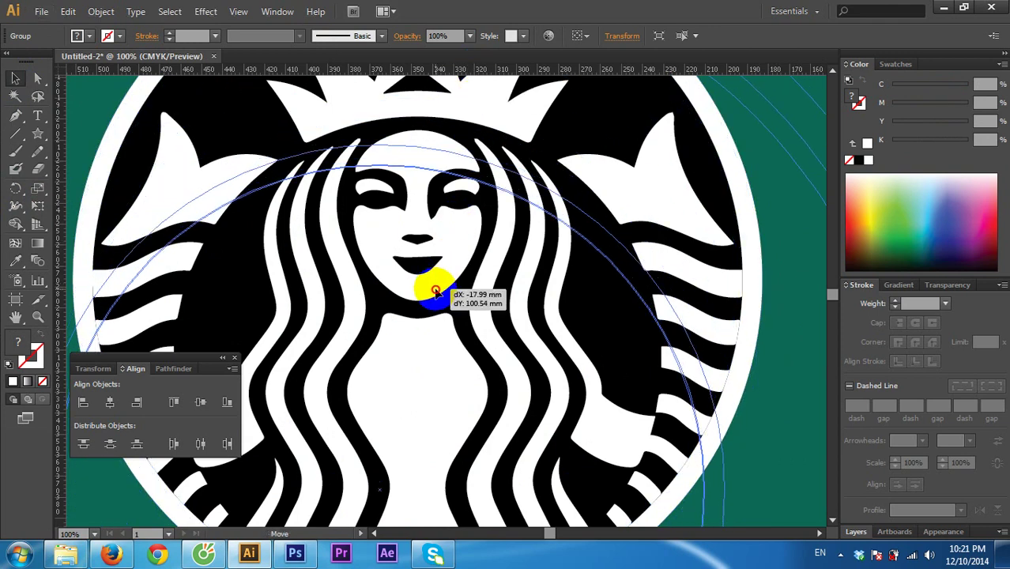
drag(471, 75, 428, 281)
key(ctrl+z)
drag(451, 73, 445, 278)
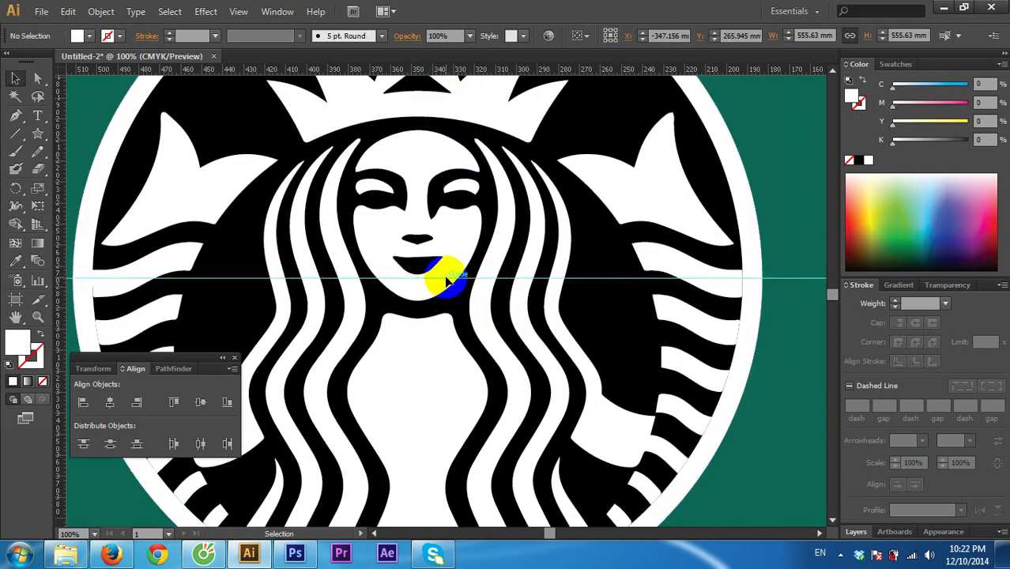
drag(446, 278, 162, 279)
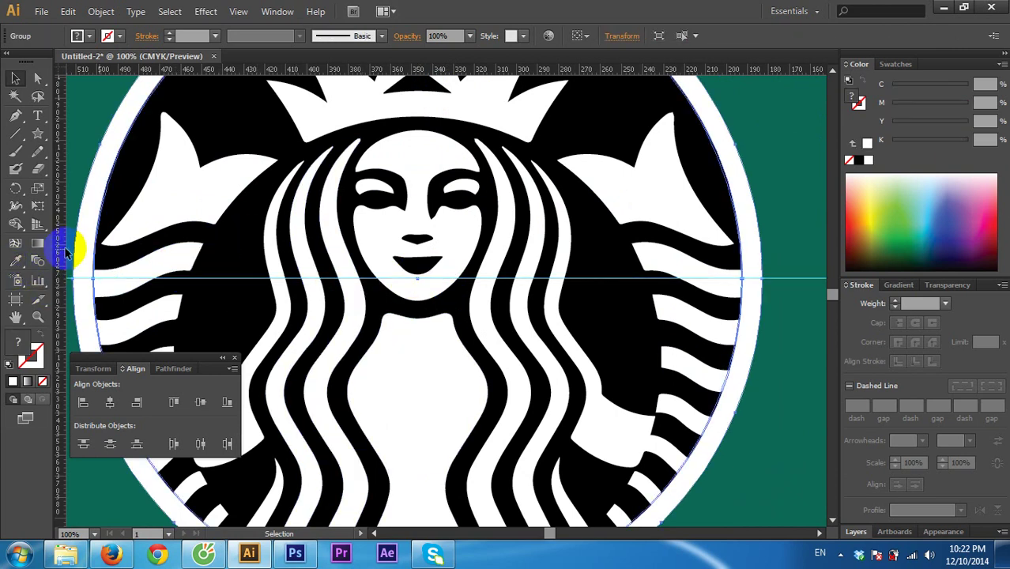
drag(64, 250, 419, 257)
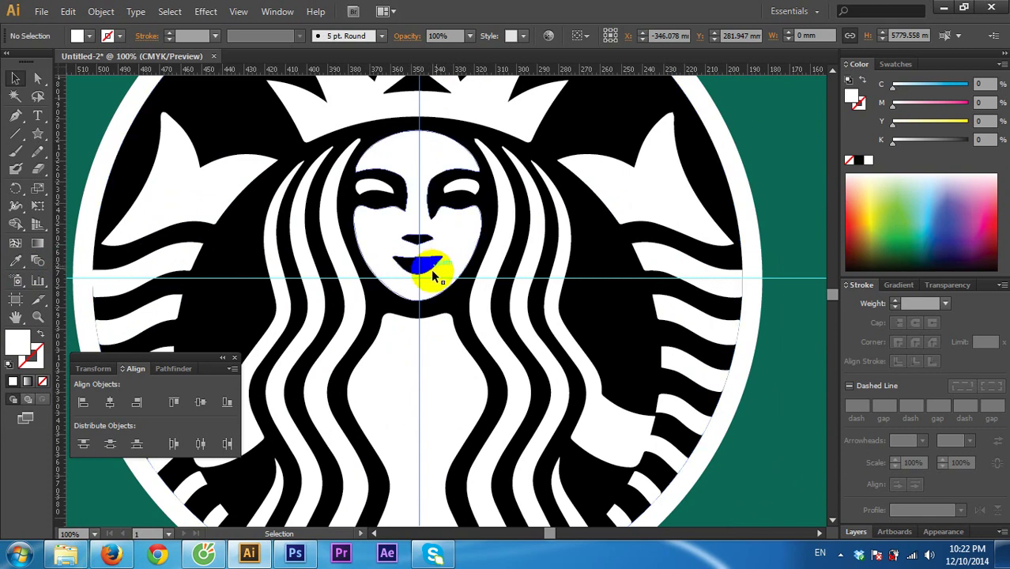
Step: Align all logo parts to each other's horizontal and vertical centres
scroll(419, 229, down, 2)
scroll(427, 237, down, 2)
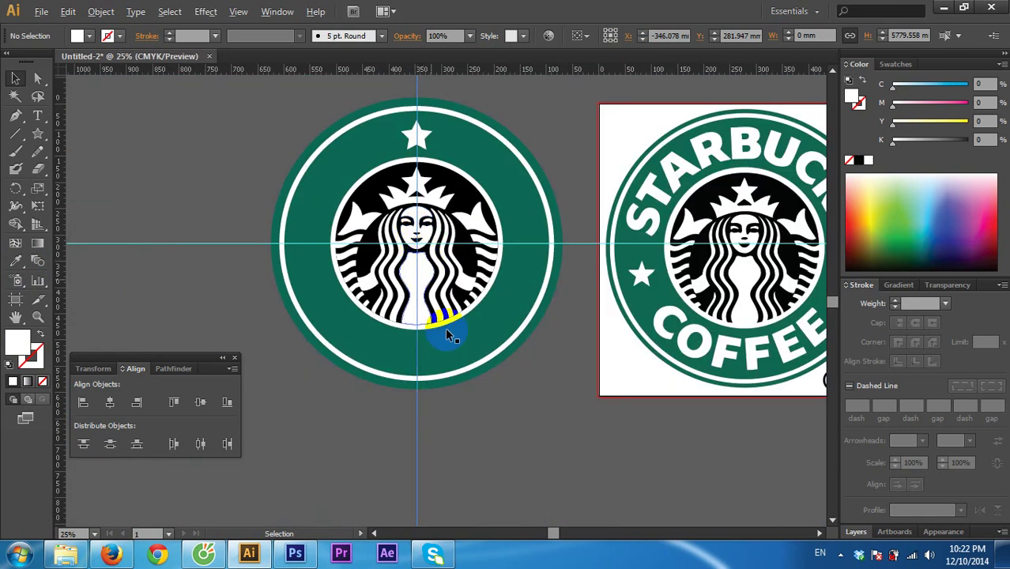
click(382, 367)
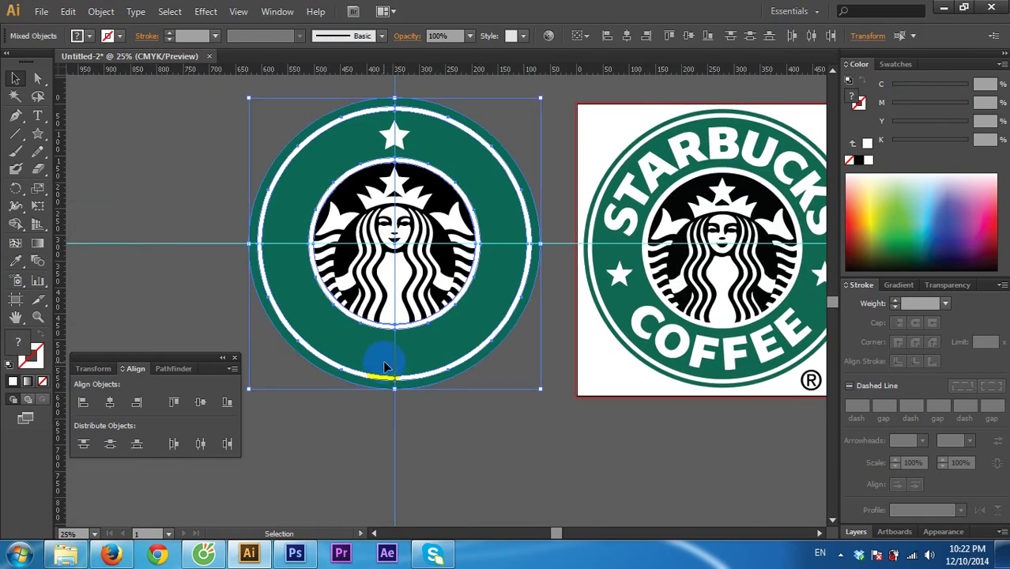
click(109, 402)
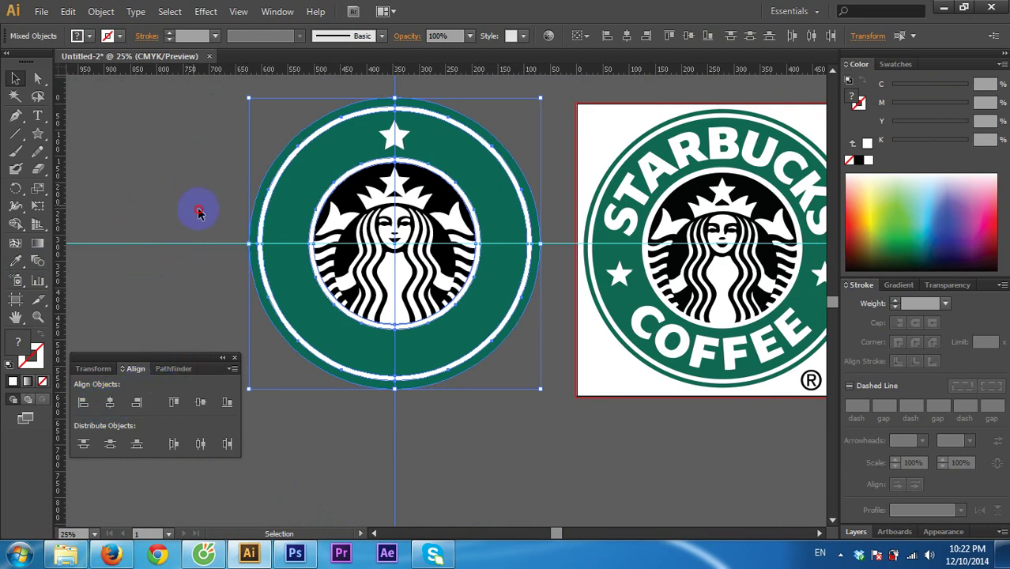
click(202, 405)
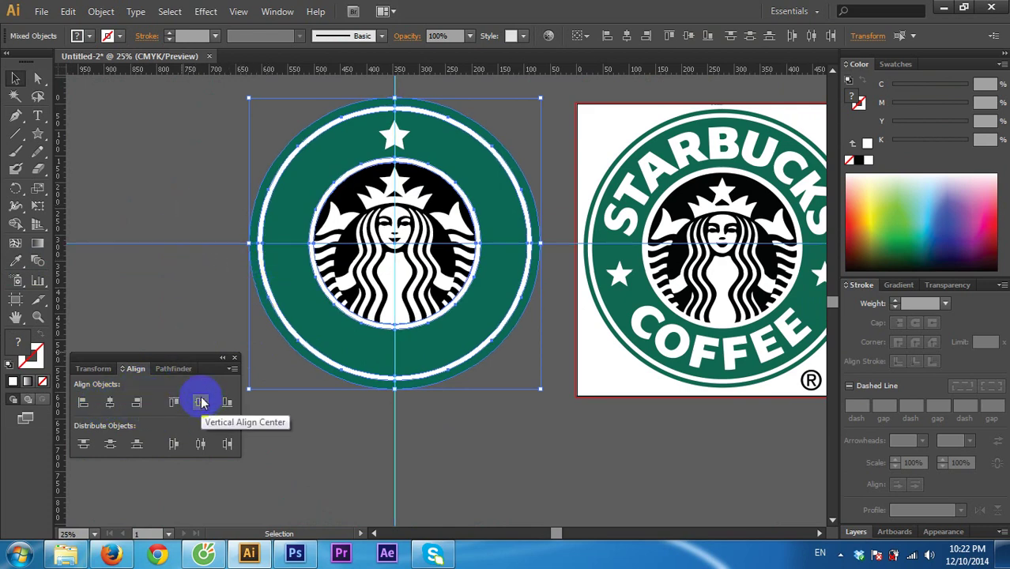
click(158, 199)
drag(158, 198, 175, 229)
right_click(200, 144)
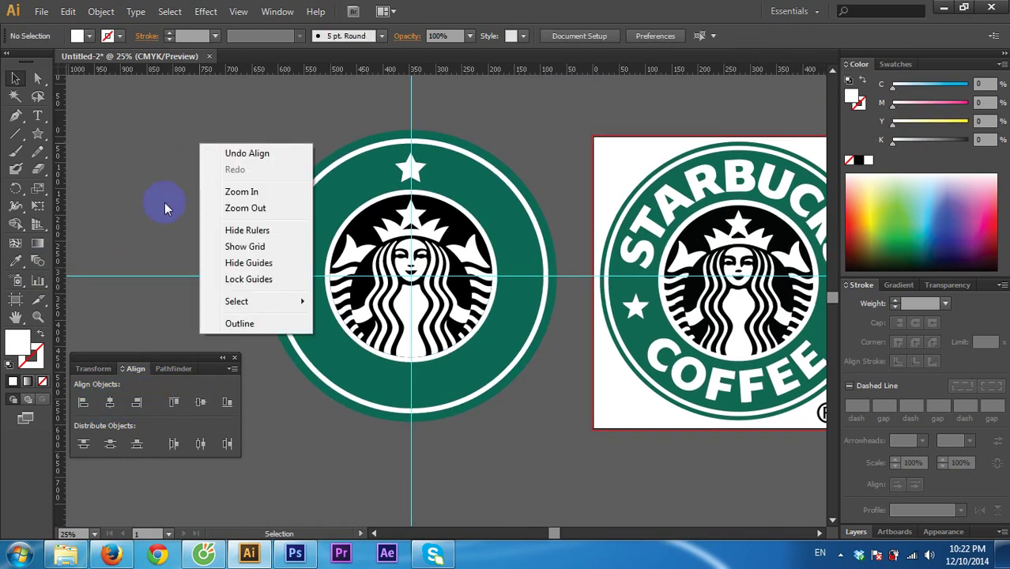
click(251, 280)
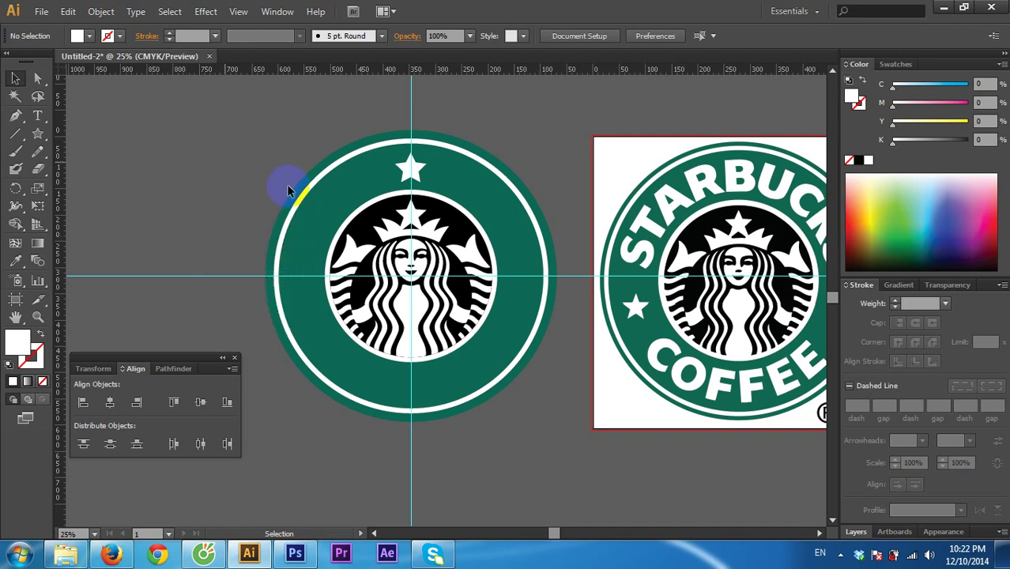
Step: Select the top star and set the rotation origin at the logo's centre
scroll(431, 225, up, 1)
click(402, 150)
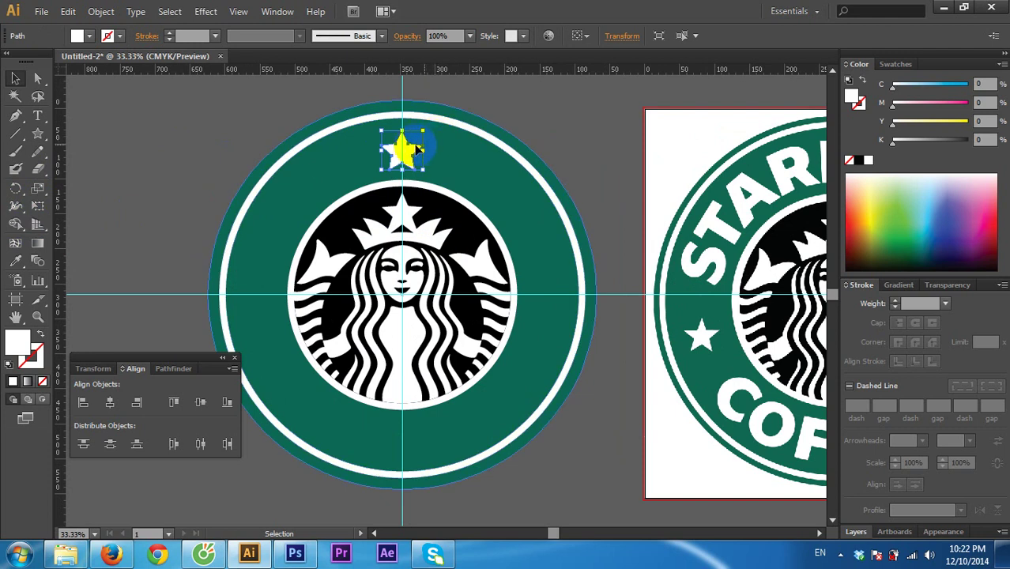
click(18, 190)
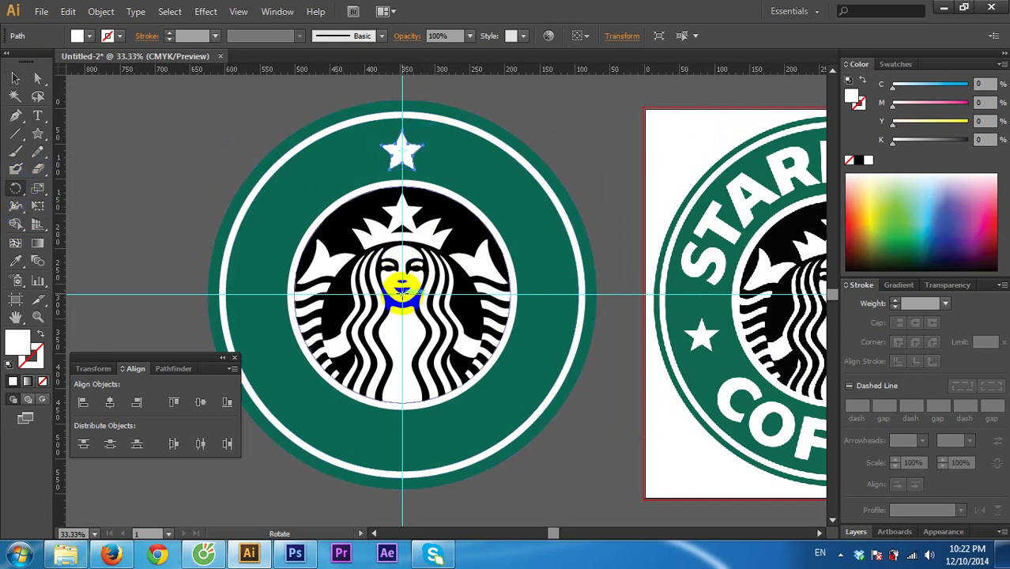
alt+click(402, 291)
Step: Rotate a copy of the star by 30° with the preview on
click(697, 239)
text(30)
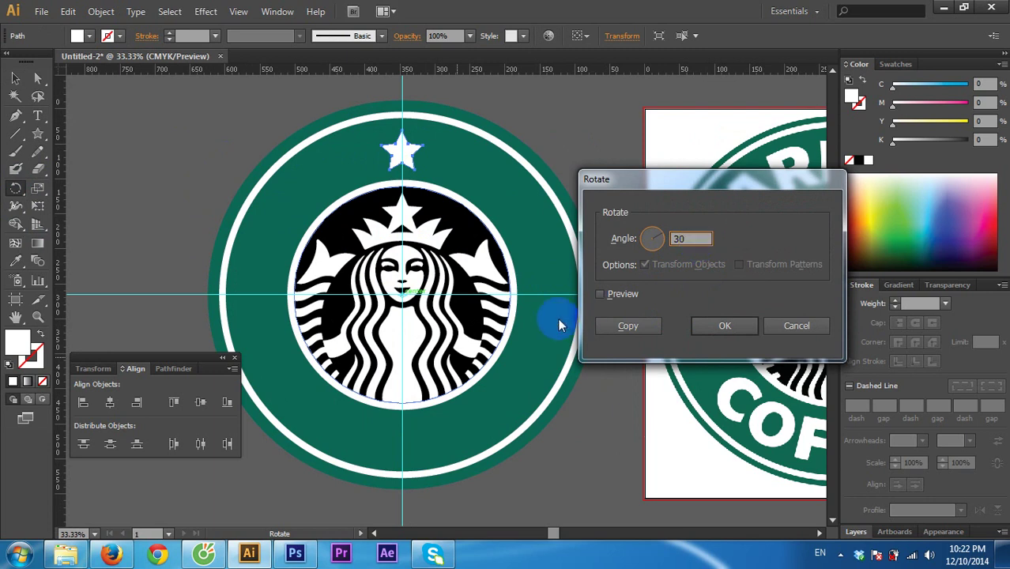
click(619, 295)
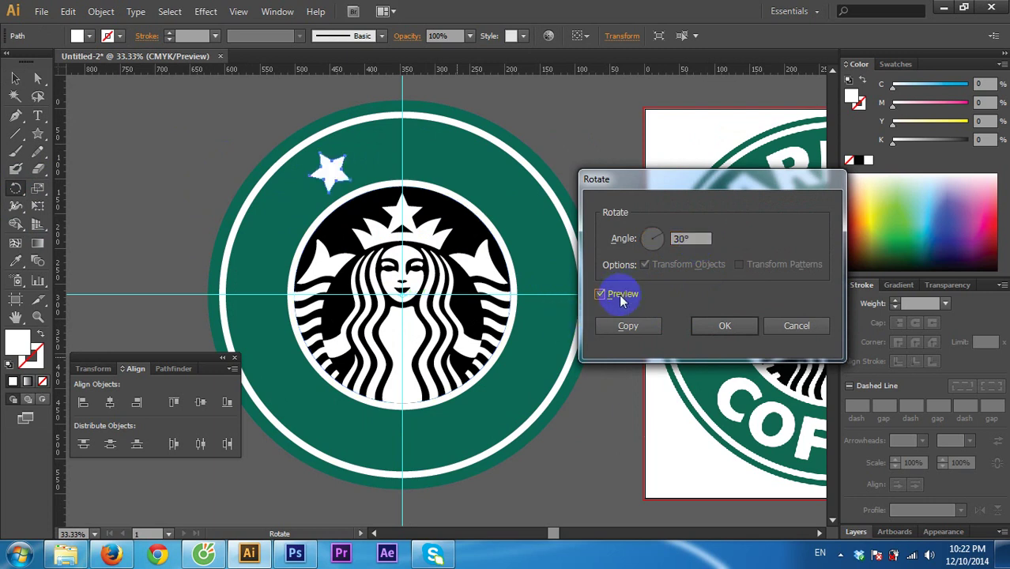
click(620, 298)
click(621, 299)
click(621, 299)
click(622, 299)
click(621, 298)
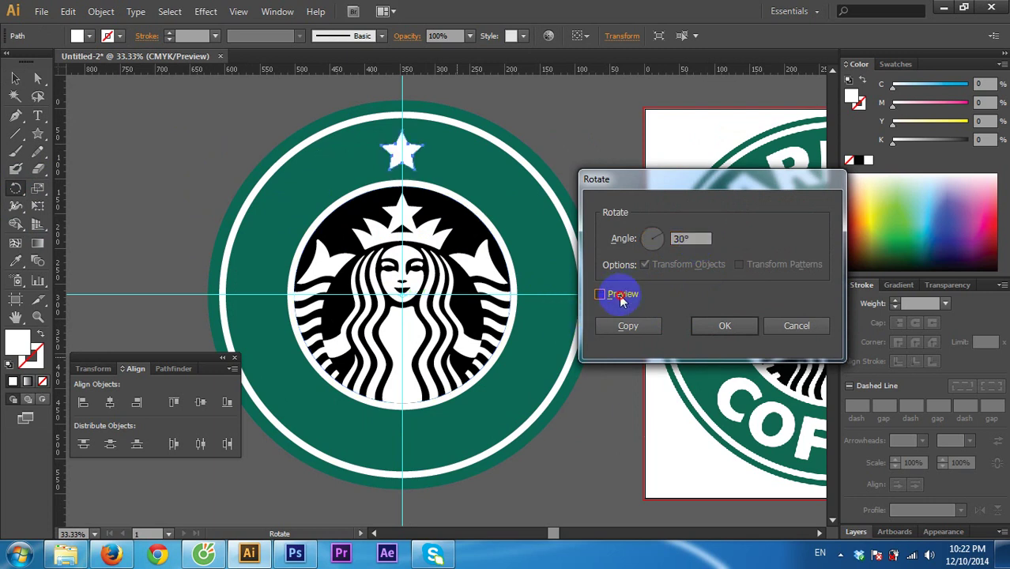
click(621, 298)
click(621, 299)
click(621, 299)
click(630, 330)
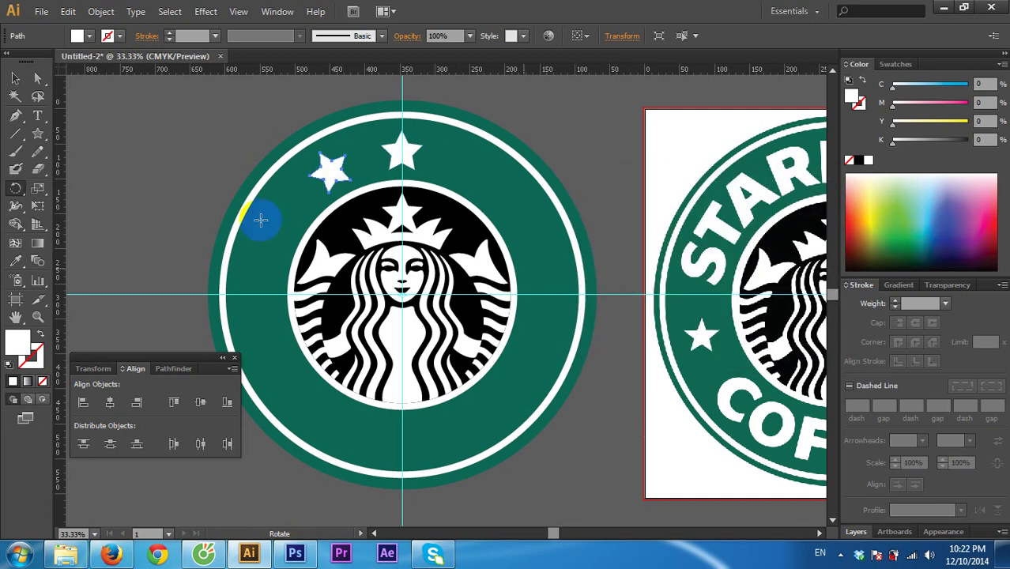
click(329, 169)
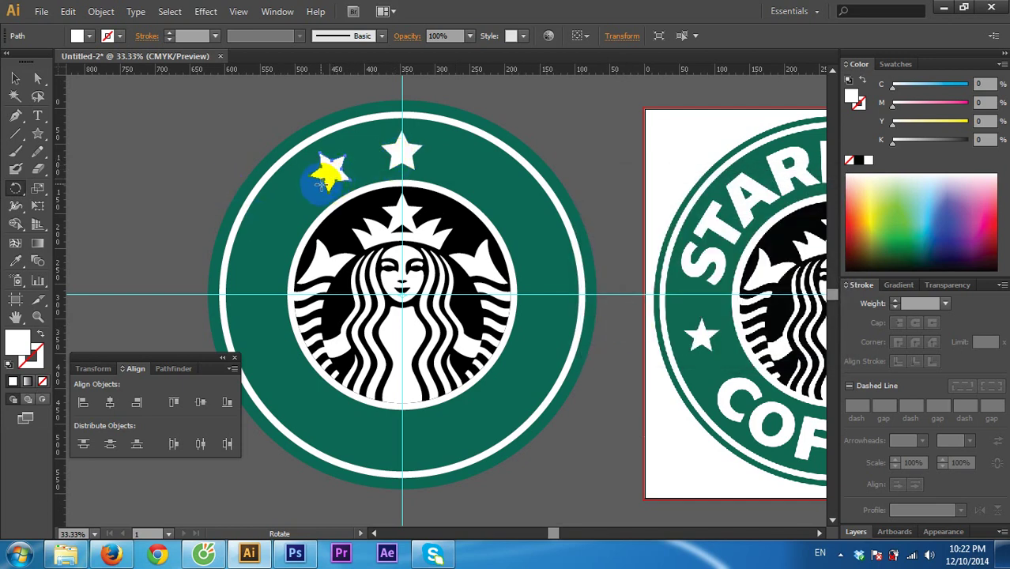
Step: Repeat the 30° rotated star copy with Ctrl+D, then deselect and zoom out
key(ctrl+d)
key(ctrl+d)
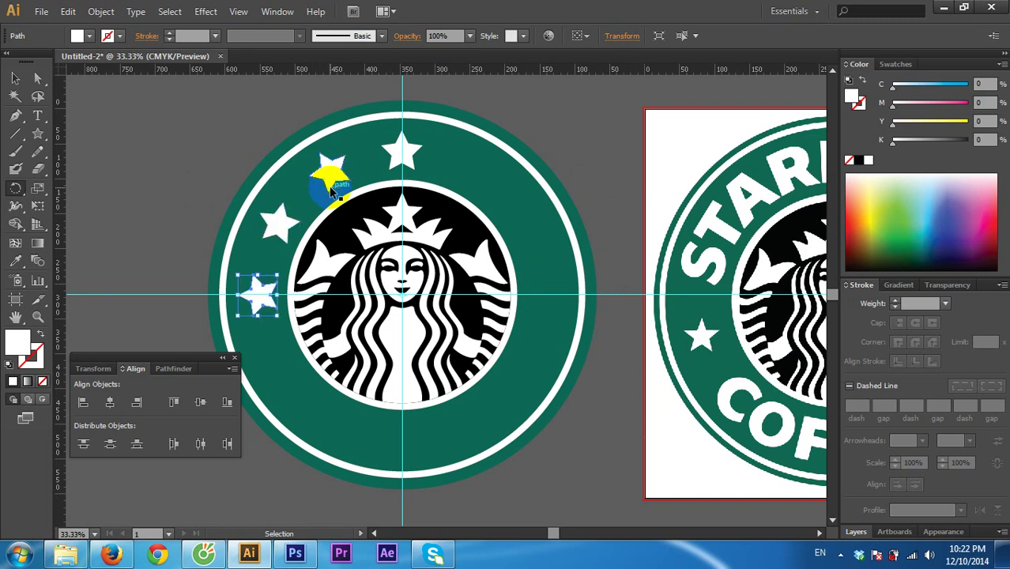
key(ctrl+d)
key(ctrl+d)
key(ctrl+d)
key(ctrl+d)
key(ctrl+d)
key(ctrl+d)
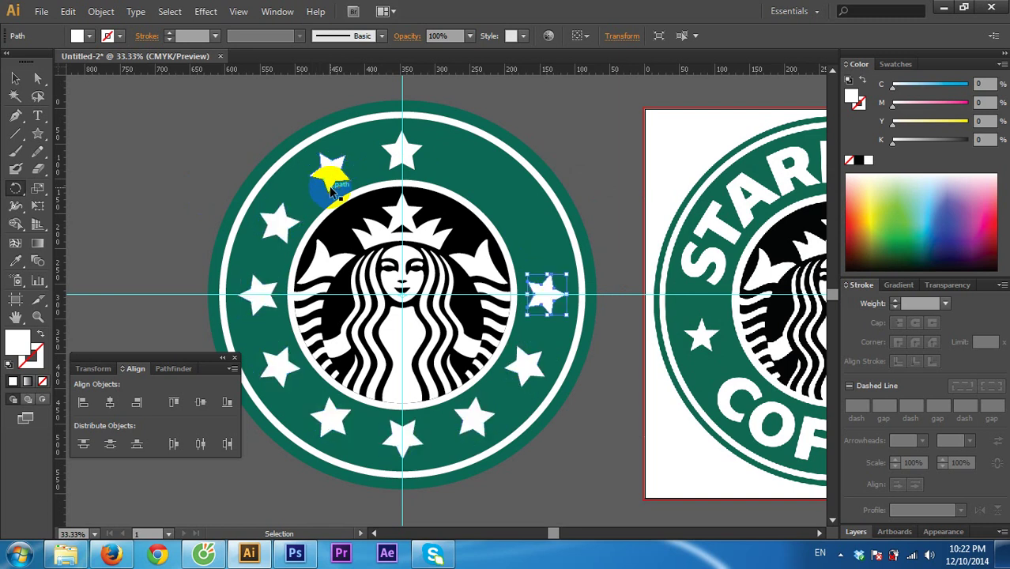
key(ctrl+d)
key(ctrl+d)
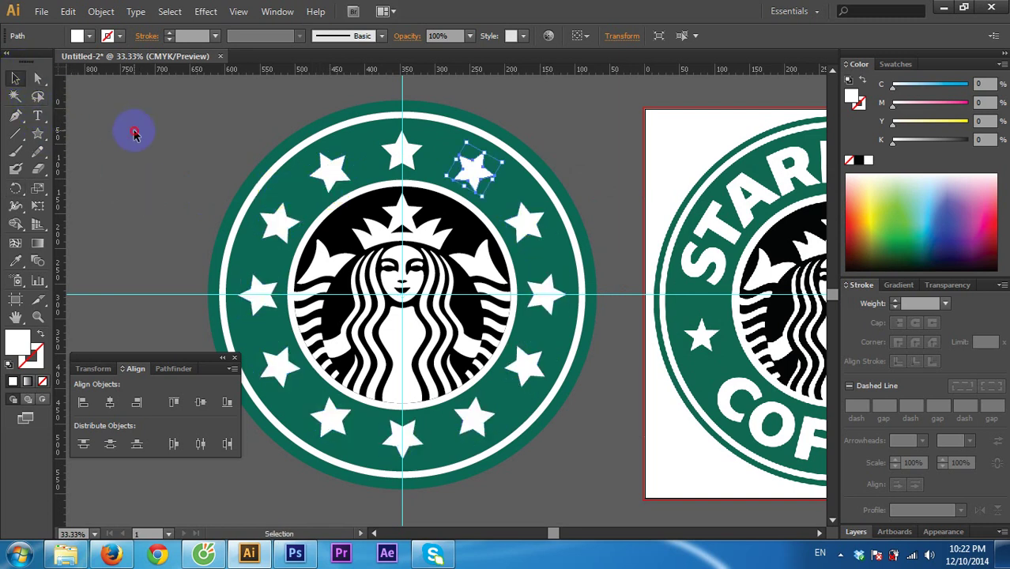
click(168, 152)
scroll(167, 152, down, 1)
scroll(448, 404, left, 1)
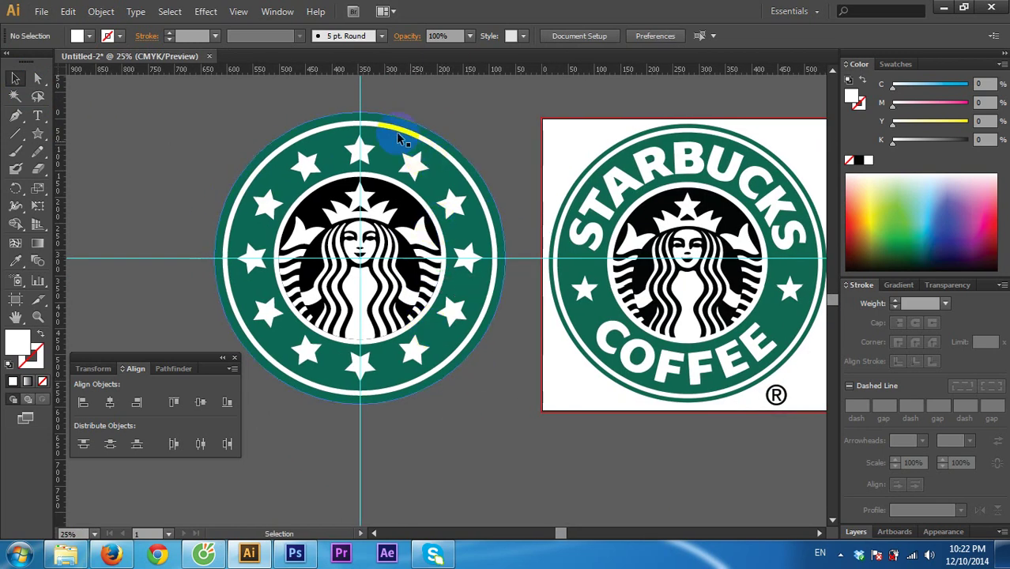
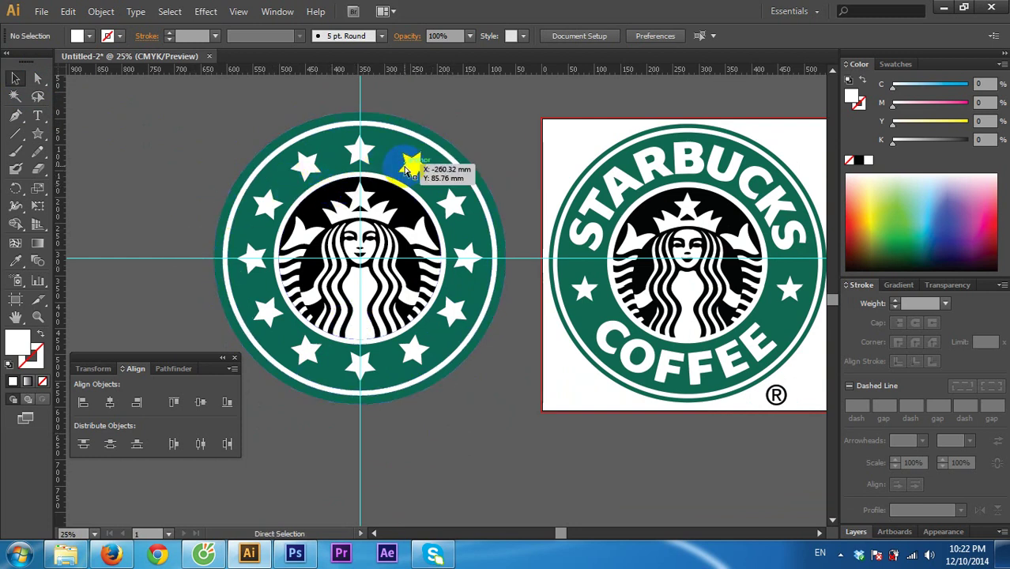
Step: Delete the last remaining star at the top of the ring, leaving ring, band and siren
key(ctrl+z)
key(ctrl+z)
key(ctrl+z)
key(ctrl+z)
key(ctrl+z)
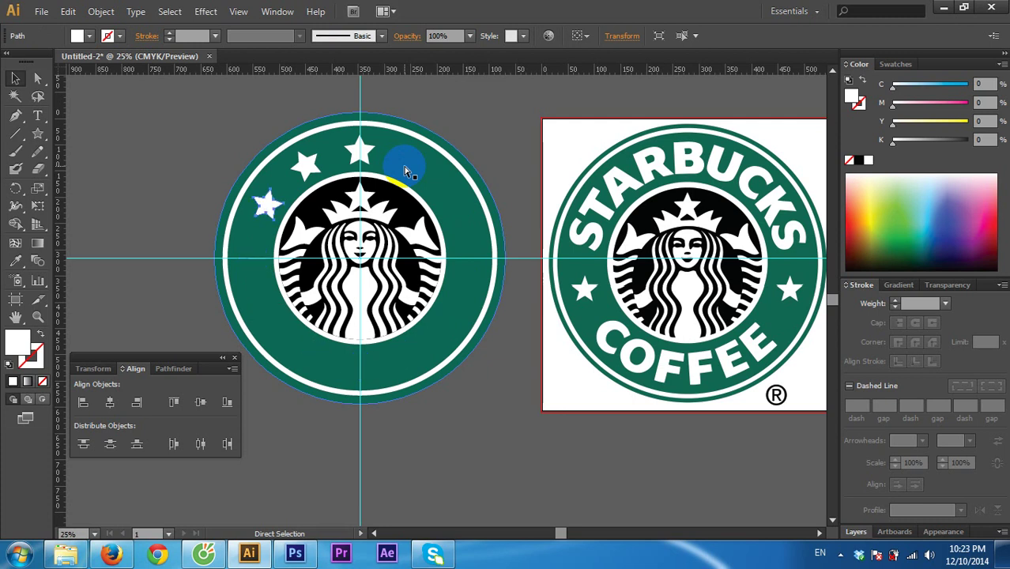
click(370, 155)
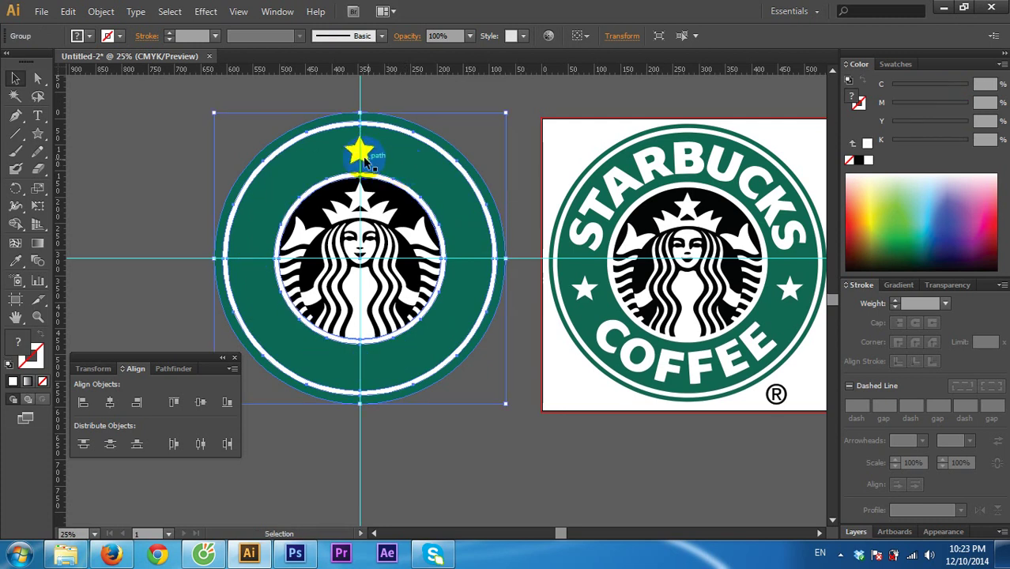
key(Delete)
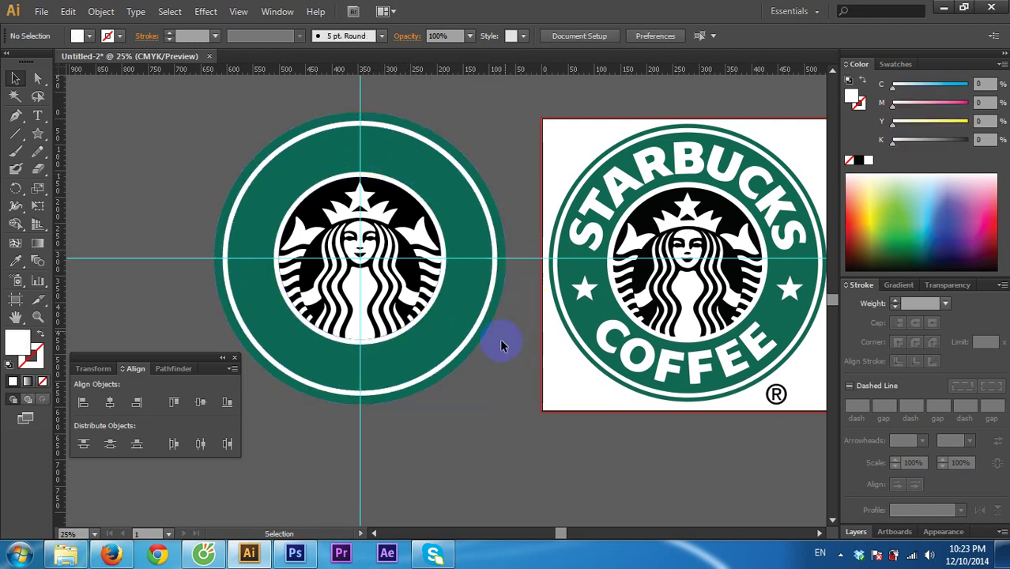
click(461, 305)
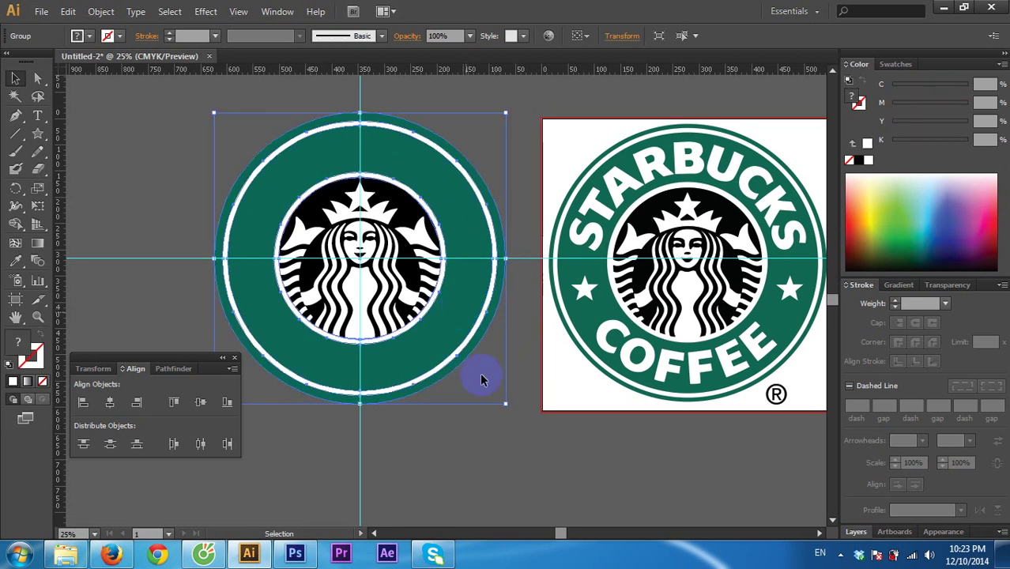
click(453, 457)
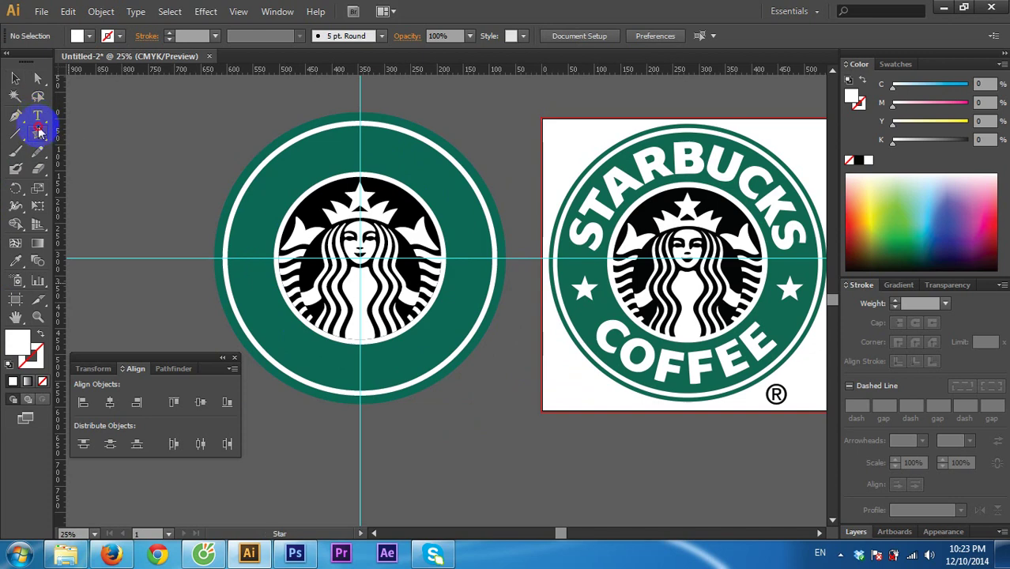
Step: Draw a new circle over the siren and centre it within the green ring
drag(37, 132, 87, 167)
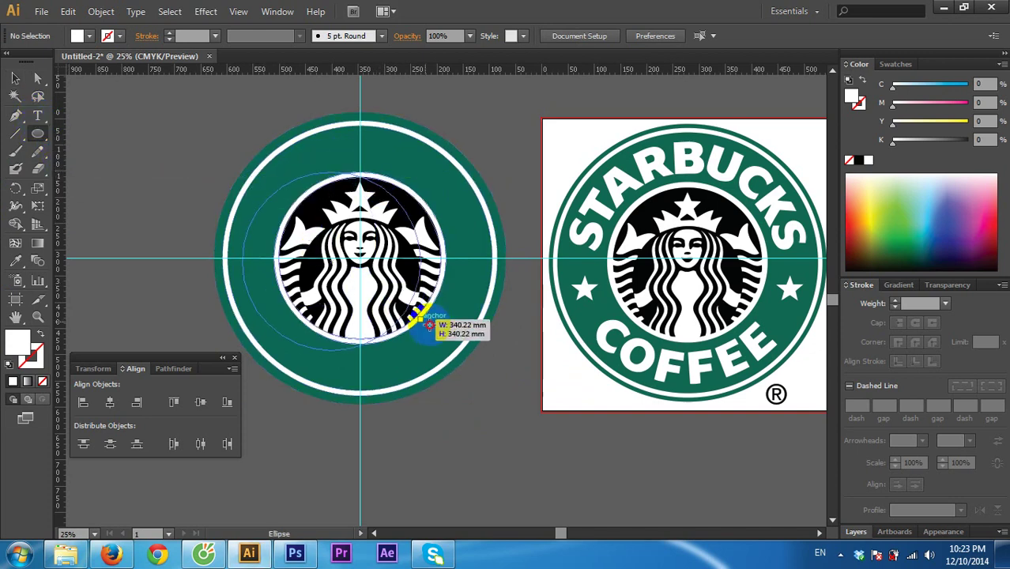
drag(265, 174, 471, 398)
click(16, 77)
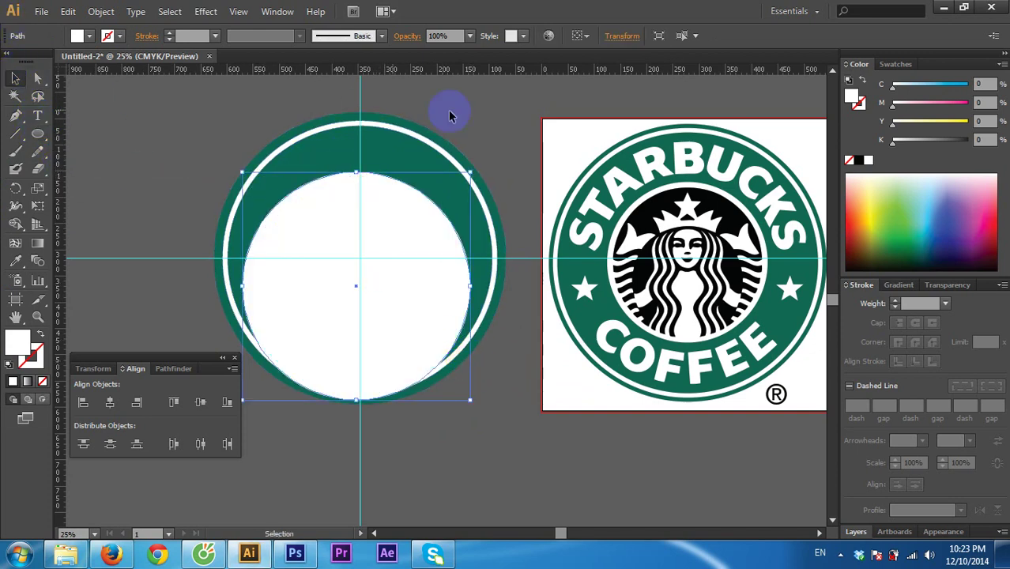
drag(451, 113, 409, 156)
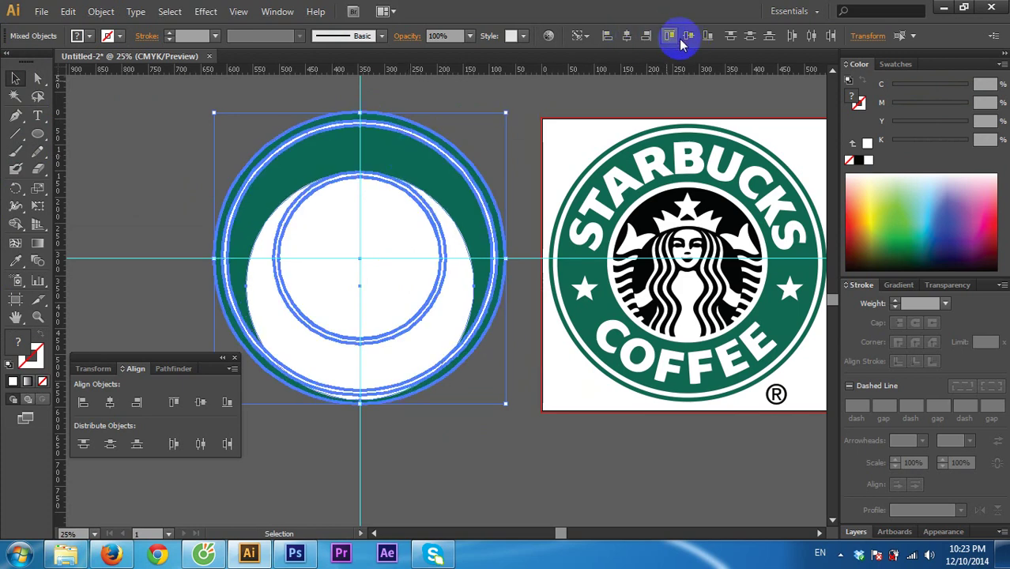
click(688, 36)
click(530, 95)
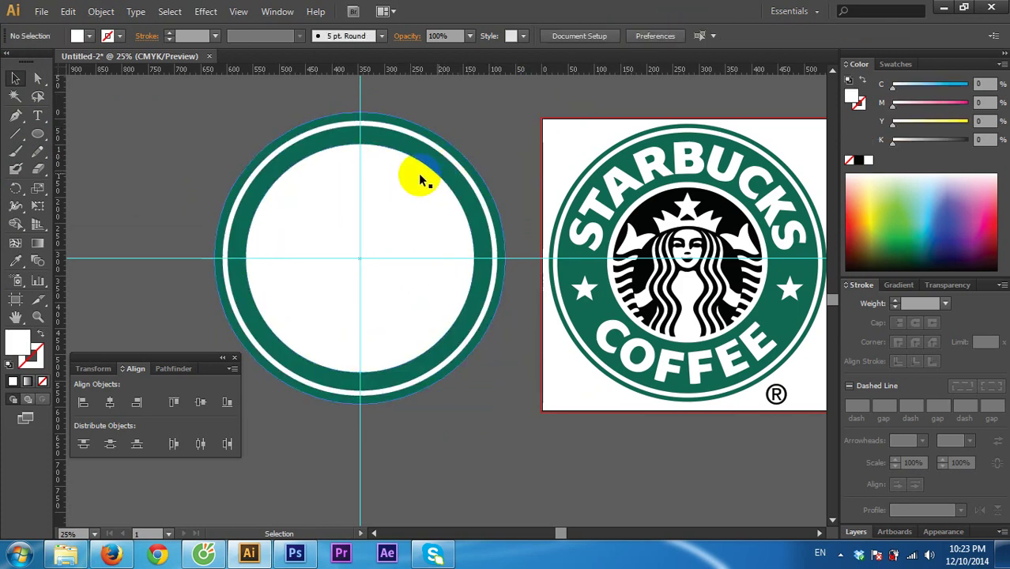
Step: Select the white circle together with the logo group and vertically centre it in the ring
click(423, 175)
key(a)
drag(475, 181, 478, 188)
key(v)
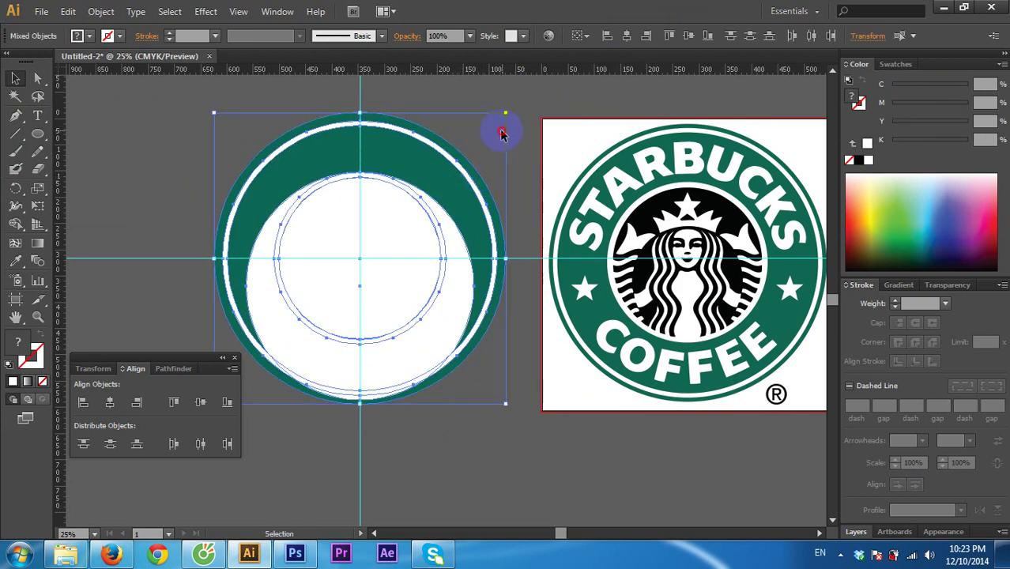
click(439, 289)
shift+click(451, 158)
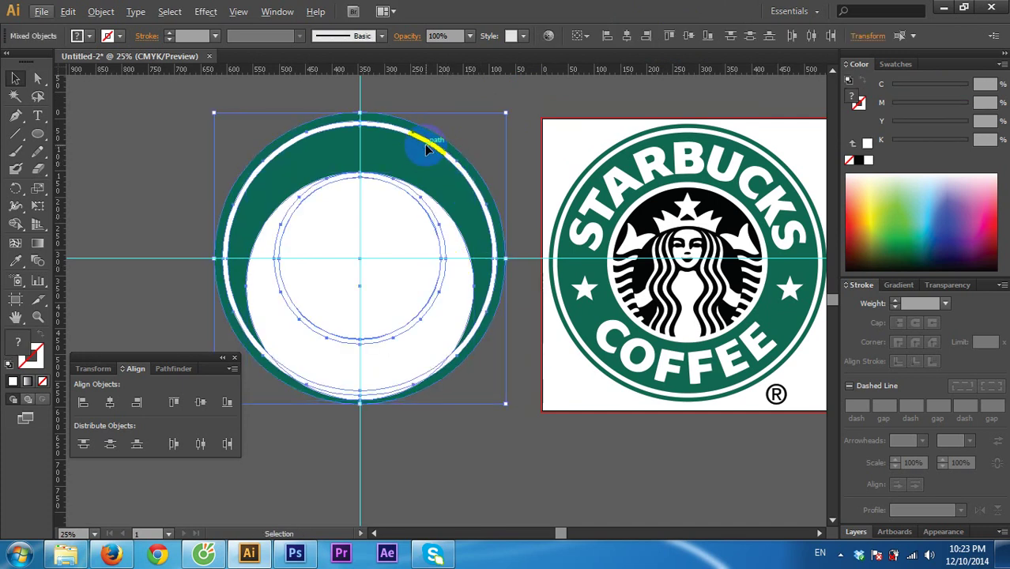
click(185, 130)
click(422, 151)
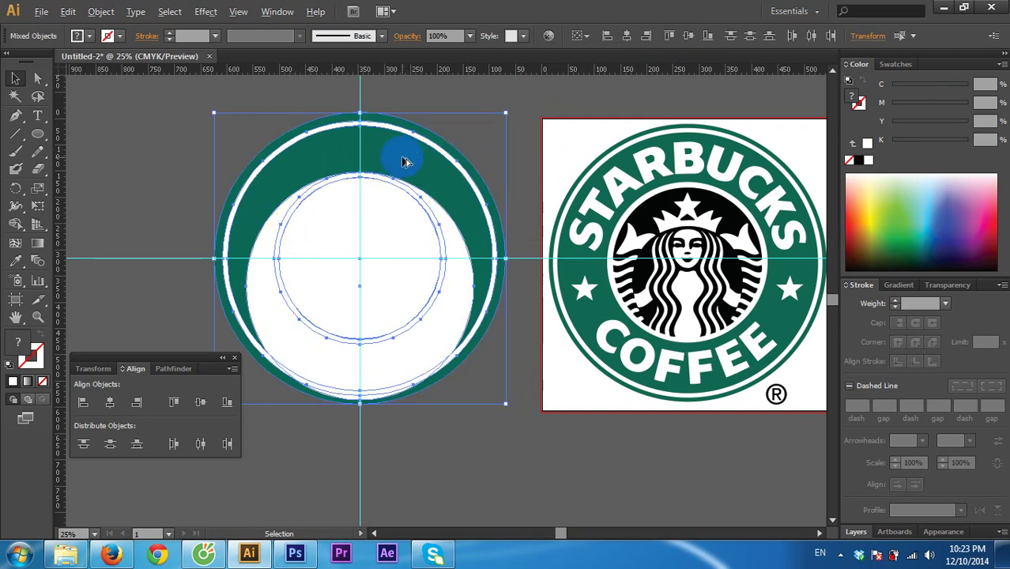
click(403, 161)
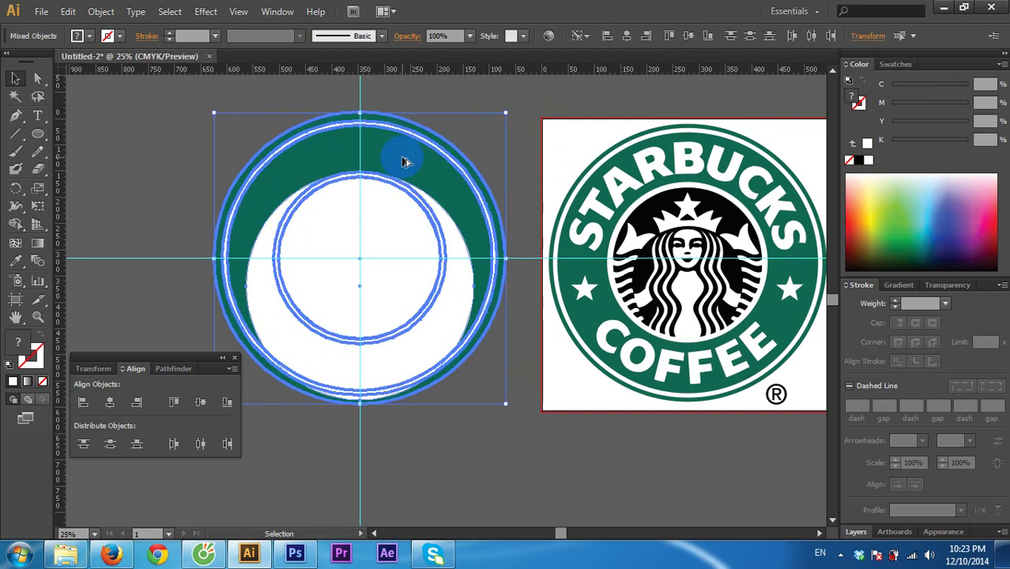
click(690, 35)
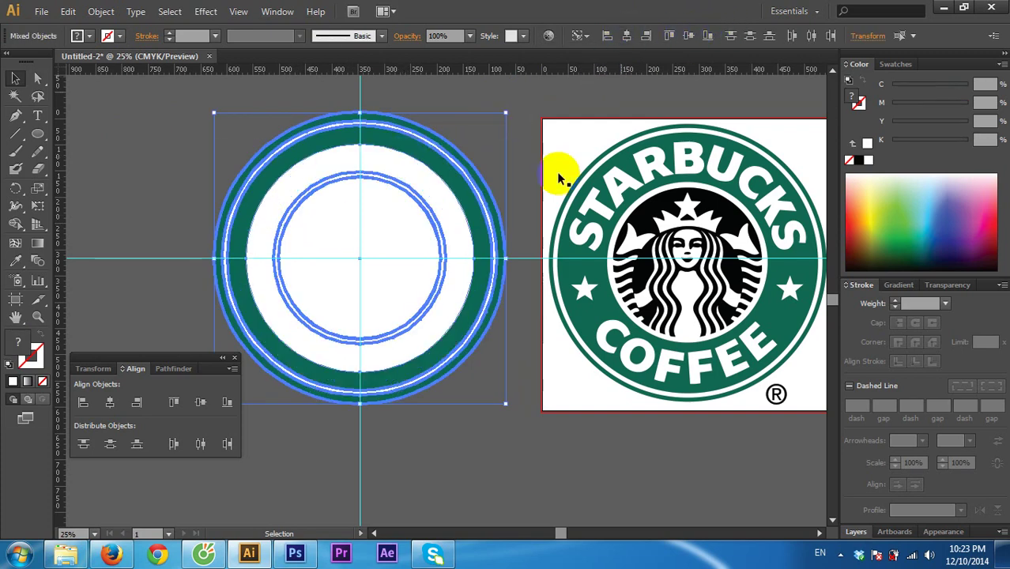
Step: Swap the inner circle's white fill to a white outline
click(467, 417)
click(424, 175)
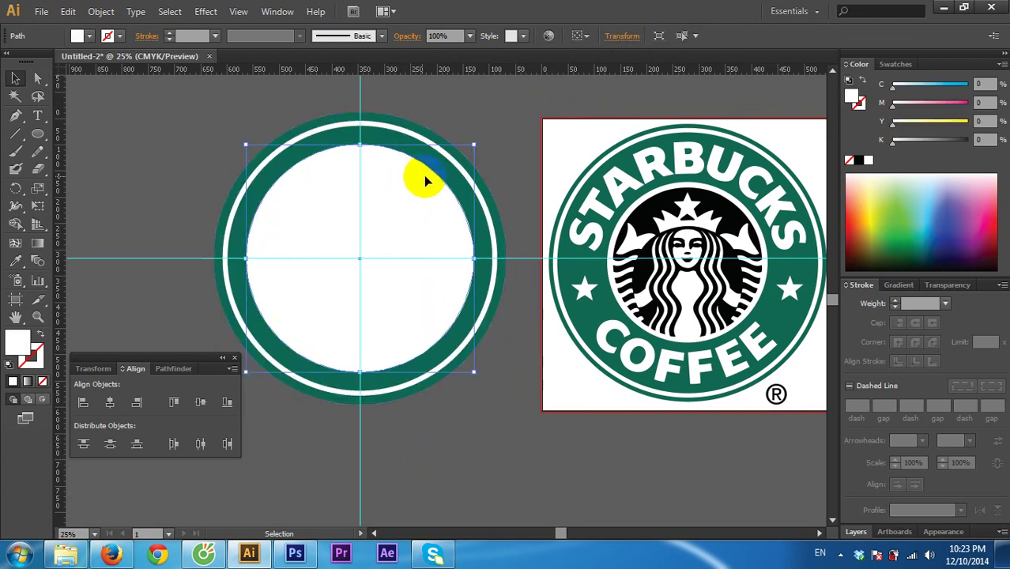
click(40, 337)
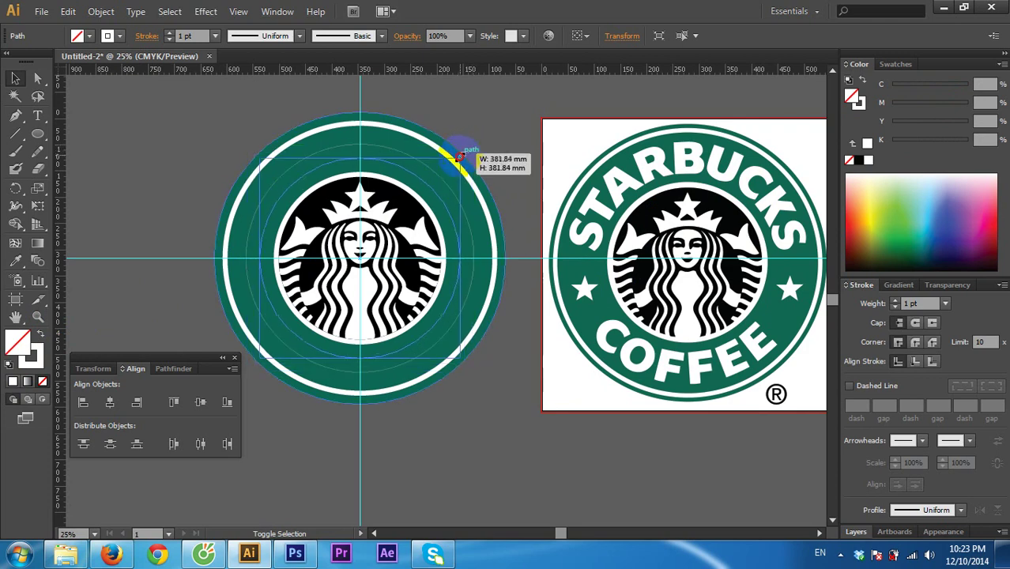
Step: Enlarge the inner circle to about 382 mm wide
drag(474, 145, 465, 155)
click(523, 148)
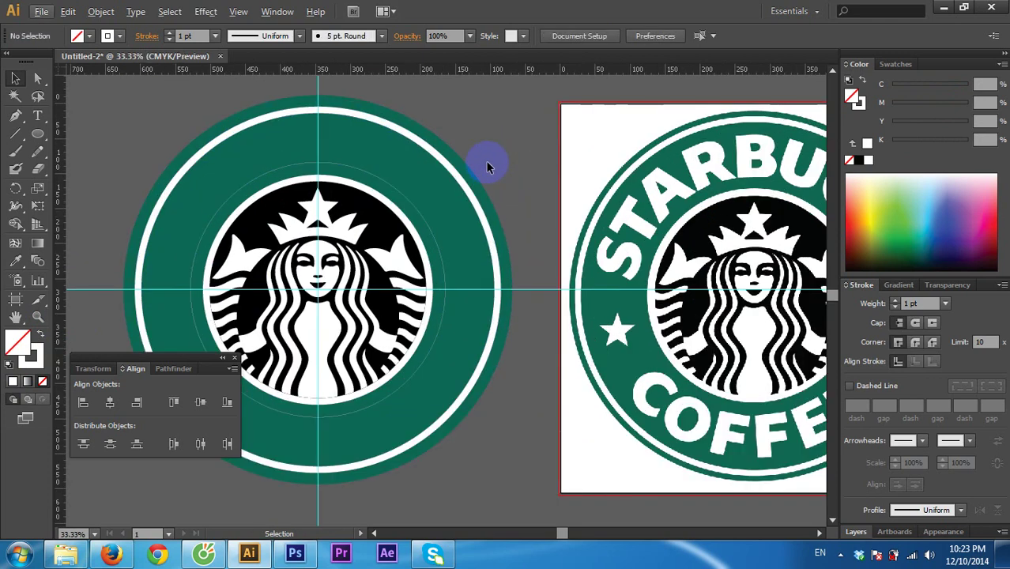
scroll(486, 160, up, 1)
Step: Start Type on a Path text on the inner circle at 72 pt
click(37, 115)
drag(50, 132, 64, 155)
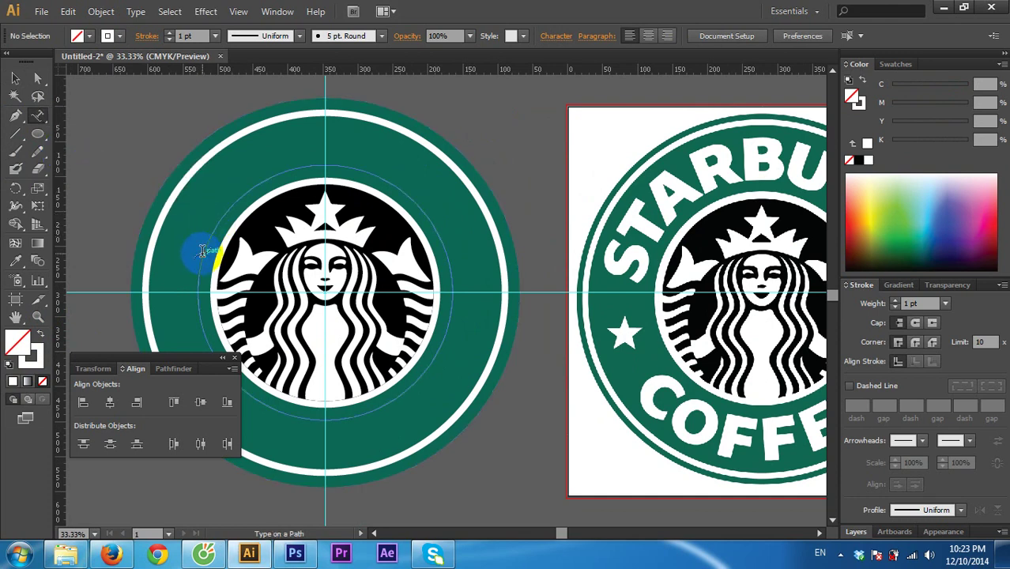
click(273, 207)
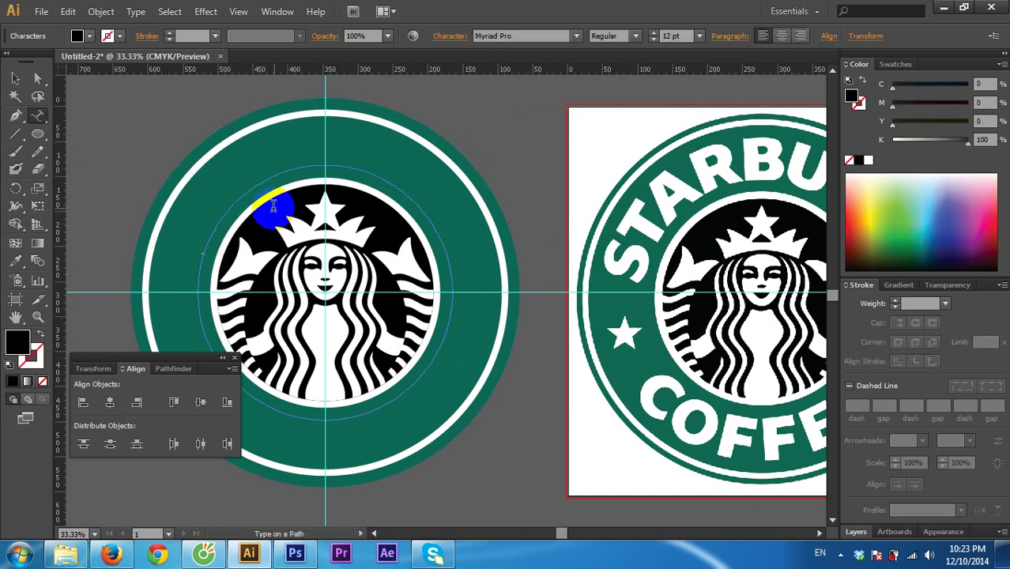
click(699, 36)
click(714, 301)
click(349, 136)
text(STARBUCKS)
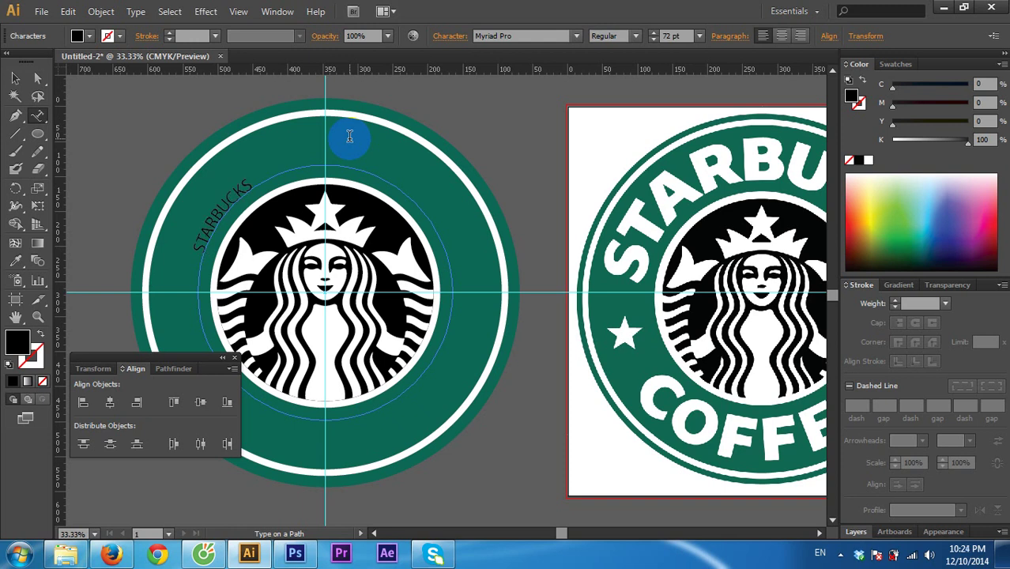
Step: Set the STARBUCKS path text to Arial Bold
key(ctrl+a)
click(521, 36)
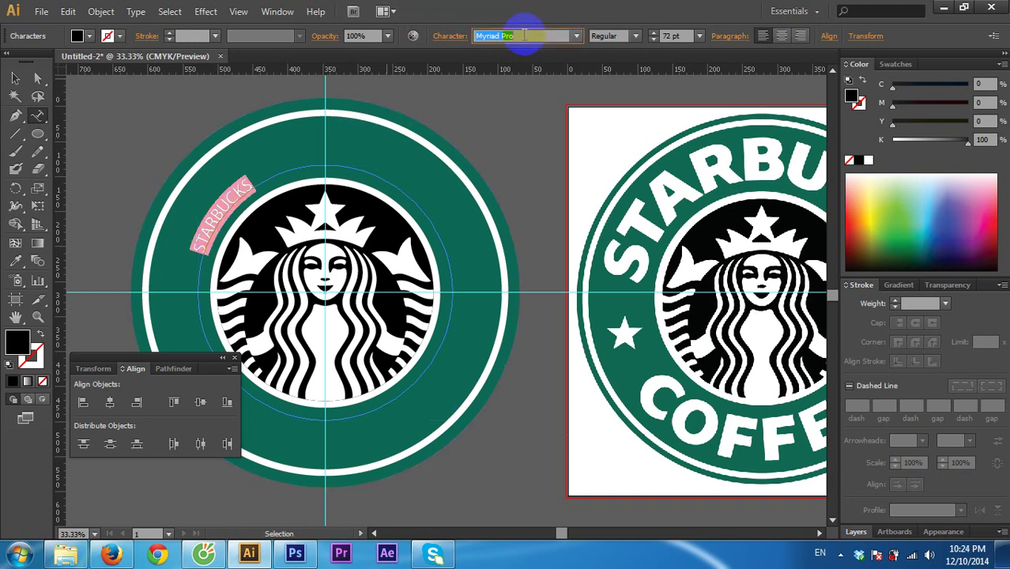
text(Arial)
key(Return)
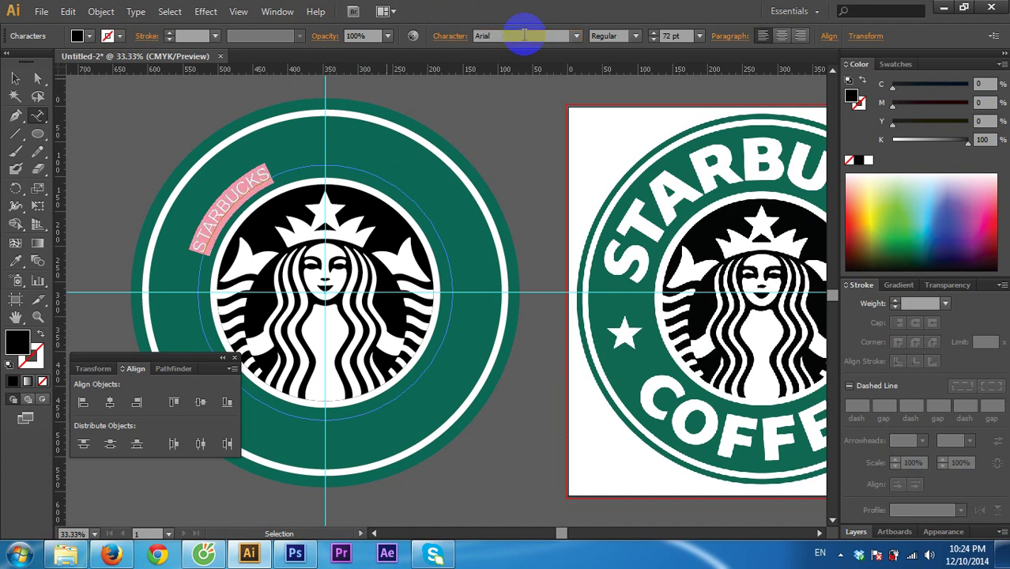
click(632, 36)
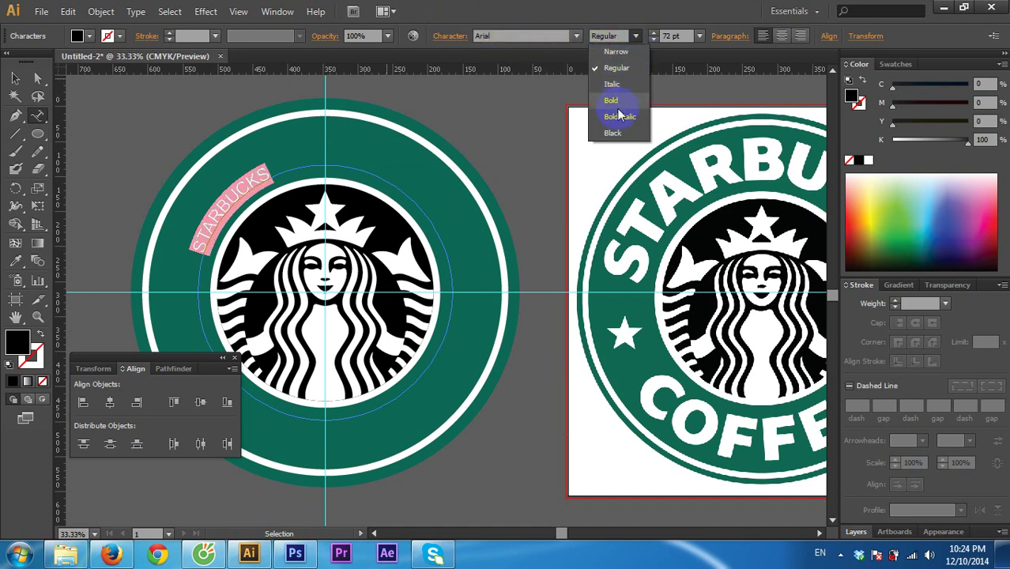
click(622, 104)
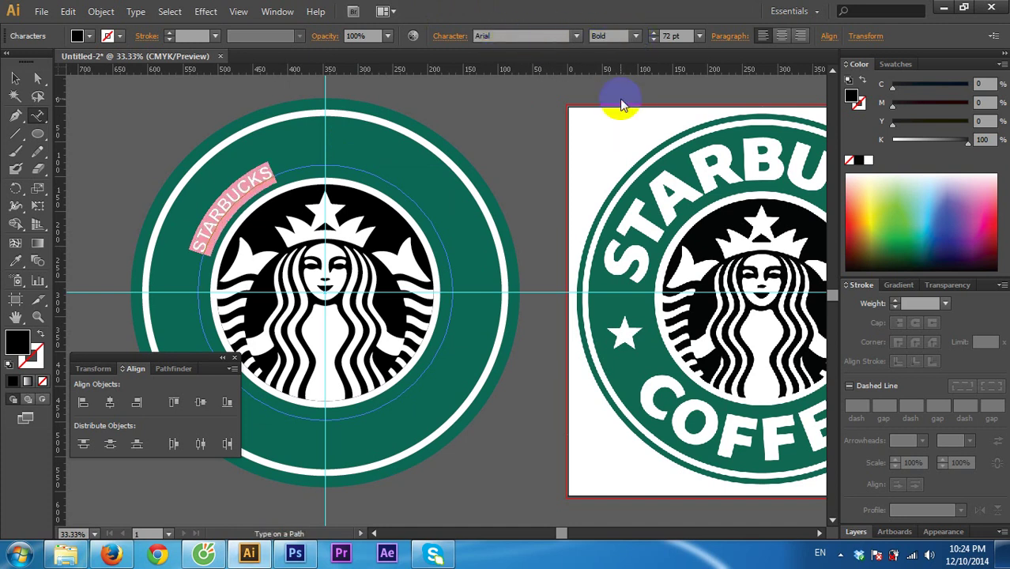
Step: Step the STARBUCKS font size up to 233 pt
click(682, 36)
key(Up)
key(Up)
key(Up)
key(Up)
key(Up)
key(Up)
key(Up)
key(Up)
key(Up)
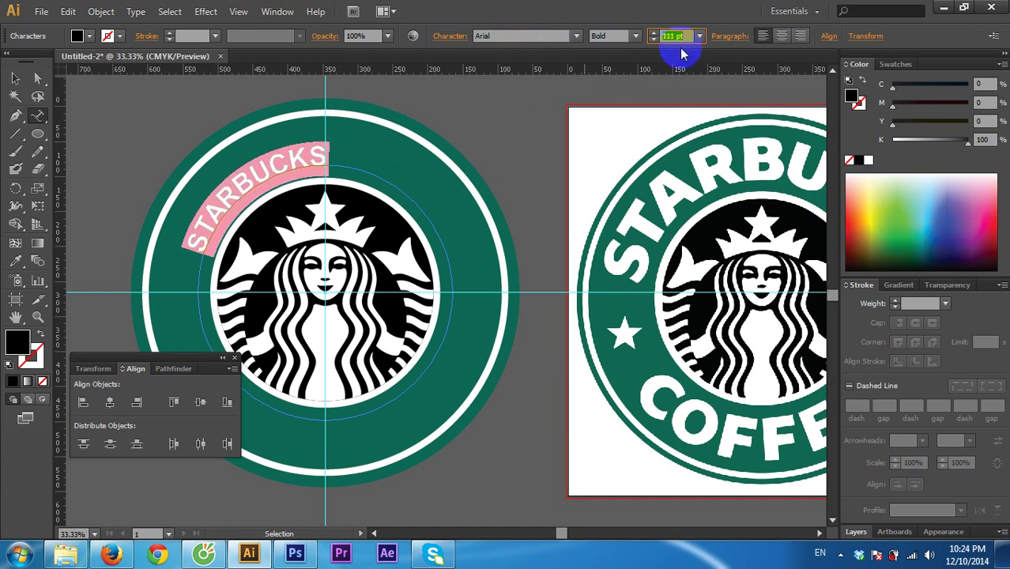
key(Up)
key(Up)
key(Up)
key(Up)
key(Up)
key(Up)
key(Up)
key(Up)
key(Up)
key(Up)
key(Up)
key(Up)
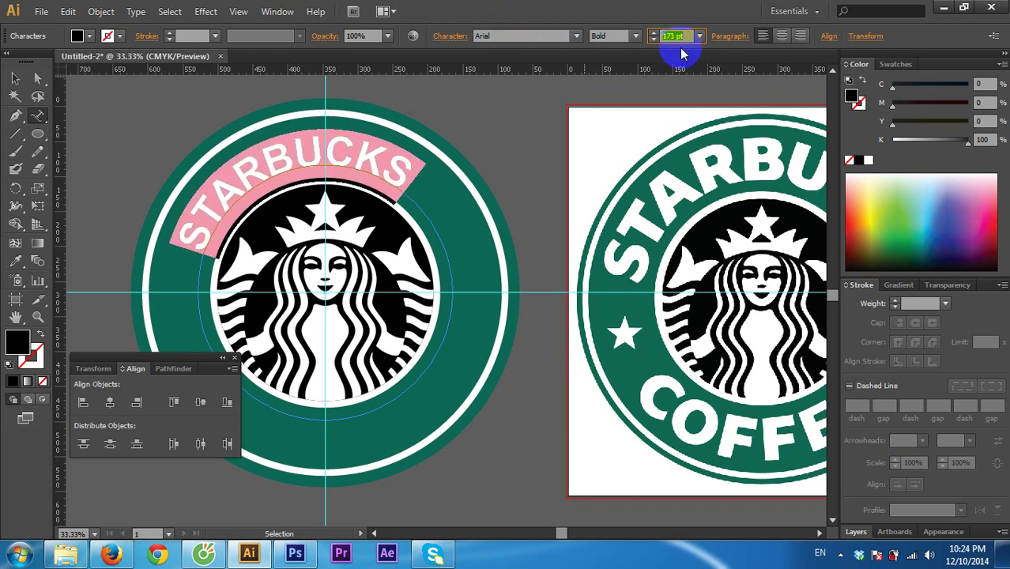
key(Up)
key(Up)
key(Up)
key(Up)
key(Up)
key(Up)
key(Up)
key(Up)
key(Up)
key(Up)
key(Up)
key(Up)
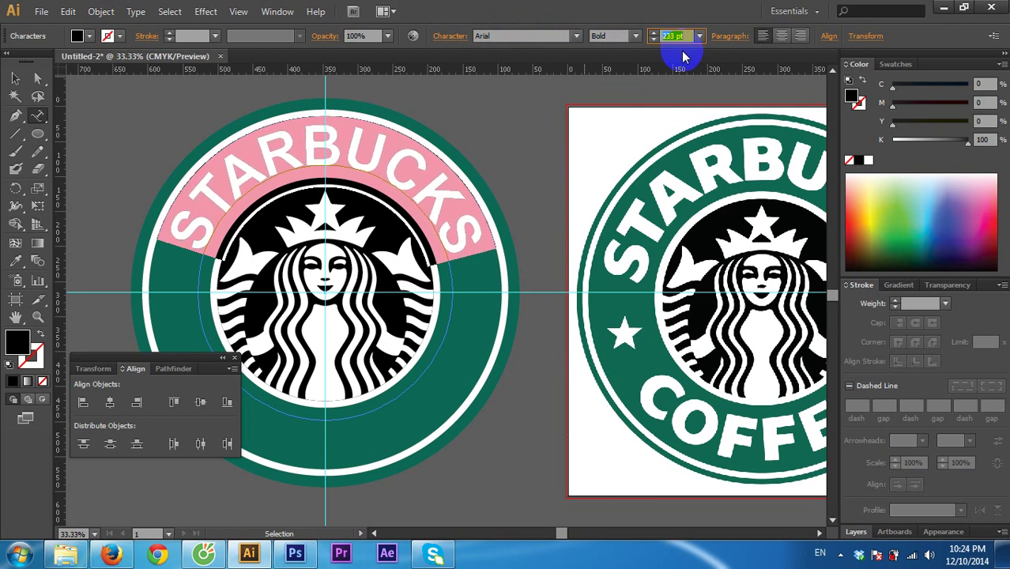
key(Up)
key(Up)
key(Up)
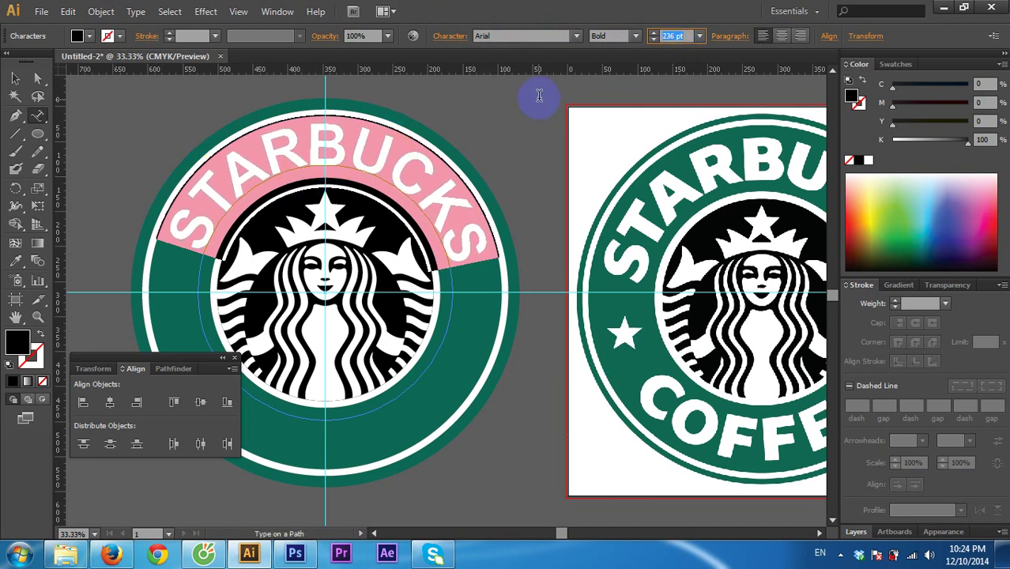
Step: Give the curved STARBUCKS text a white fill
click(15, 78)
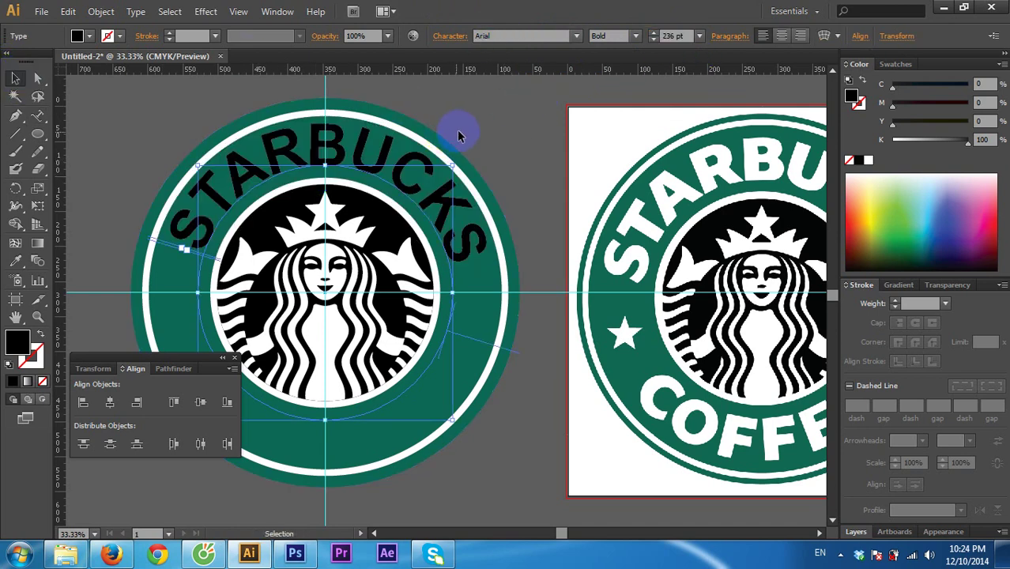
click(474, 127)
scroll(379, 94, down, 3)
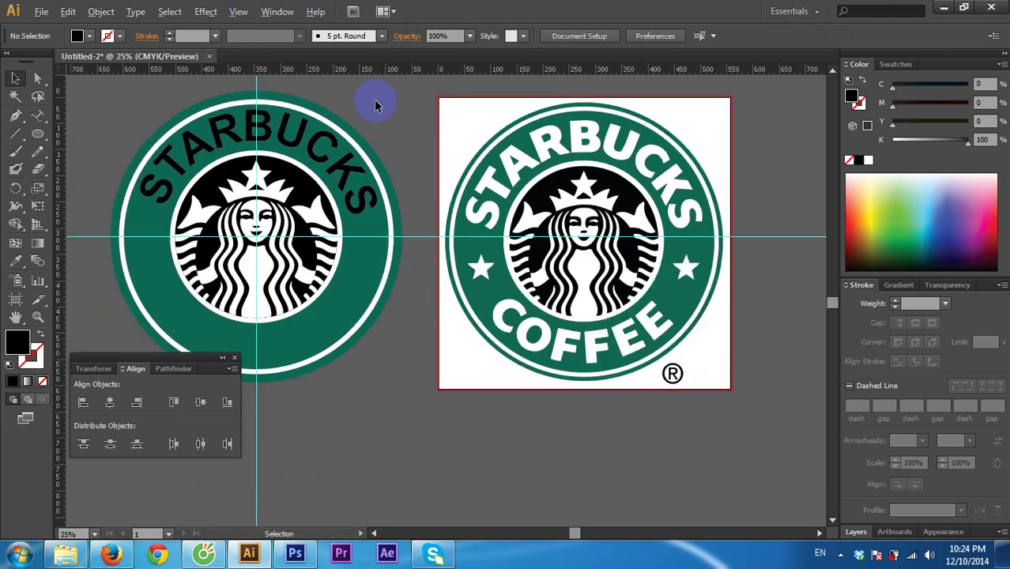
scroll(337, 141, up, 1)
click(338, 141)
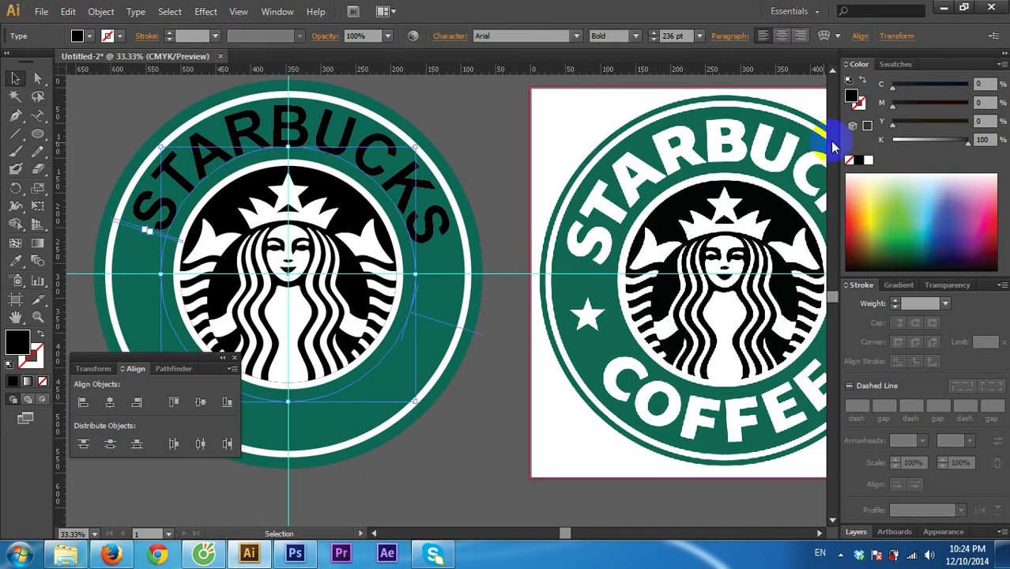
click(868, 160)
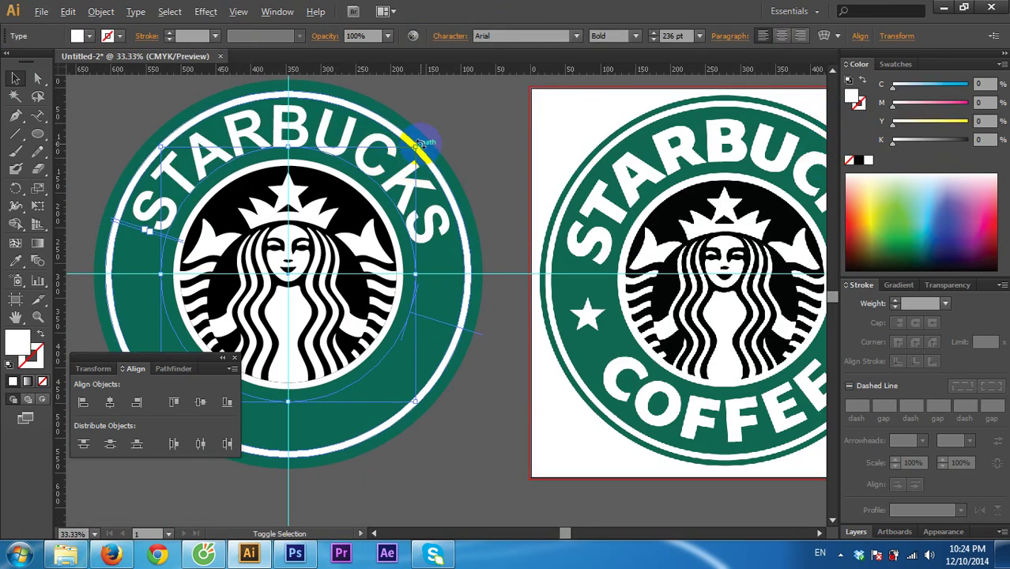
Step: Rotate the STARBUCKS text slightly around the ring
drag(416, 147, 417, 147)
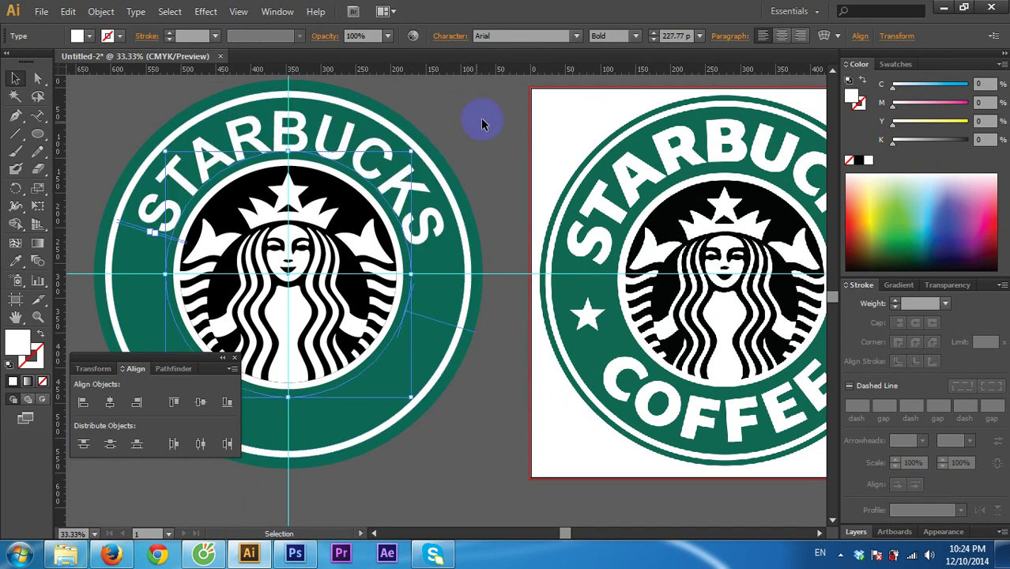
click(483, 127)
drag(488, 131, 457, 128)
click(317, 152)
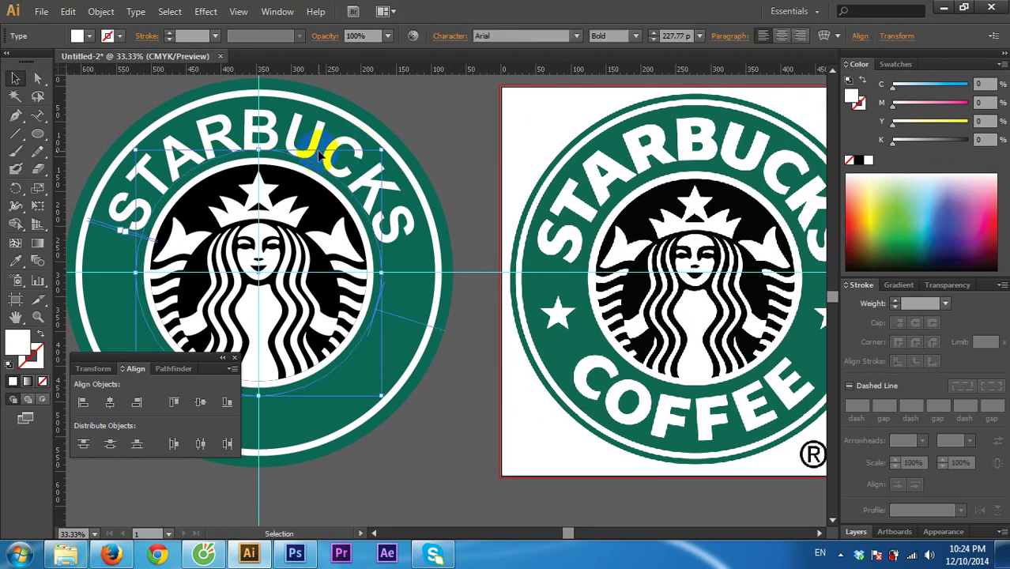
Step: Set the STARBUCKS tracking to -16 in the Character panel
click(602, 37)
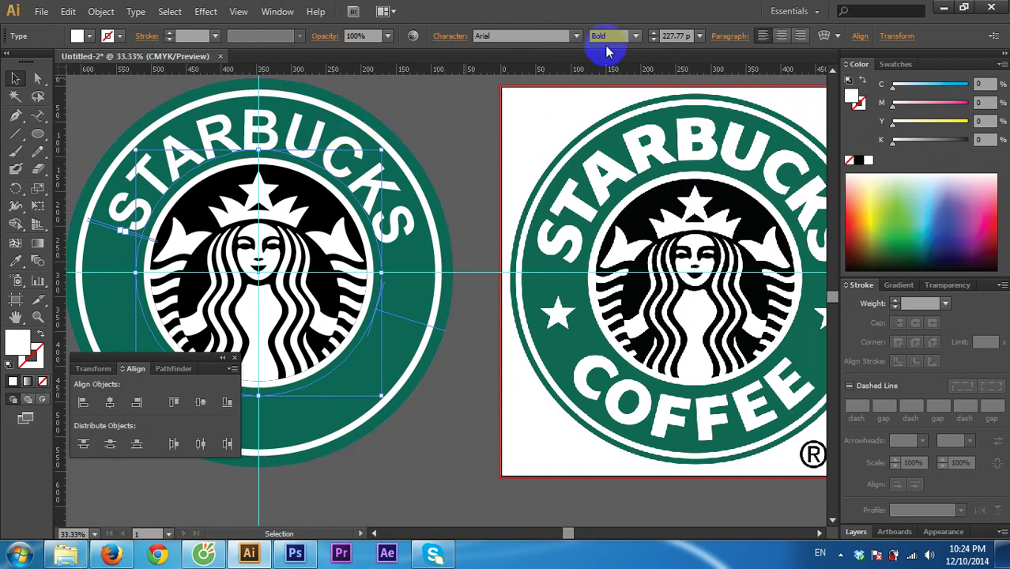
click(451, 44)
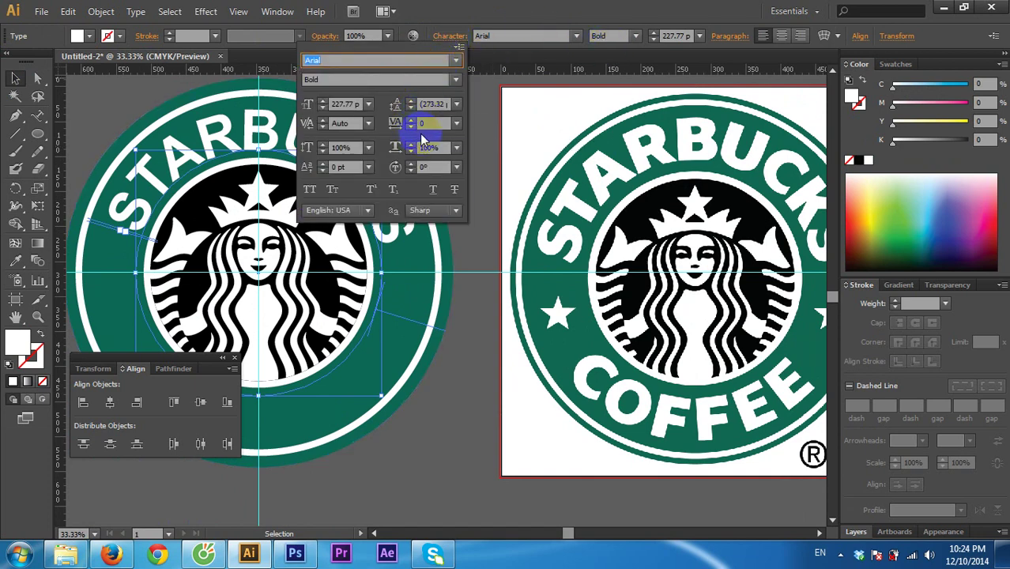
click(424, 124)
text(-12)
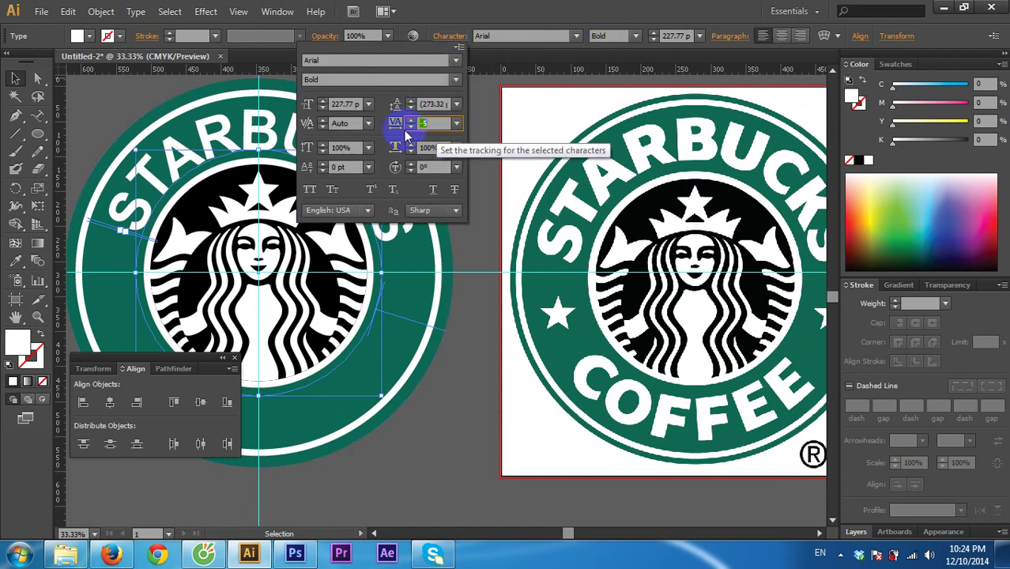
key(Return)
text(-16)
key(Return)
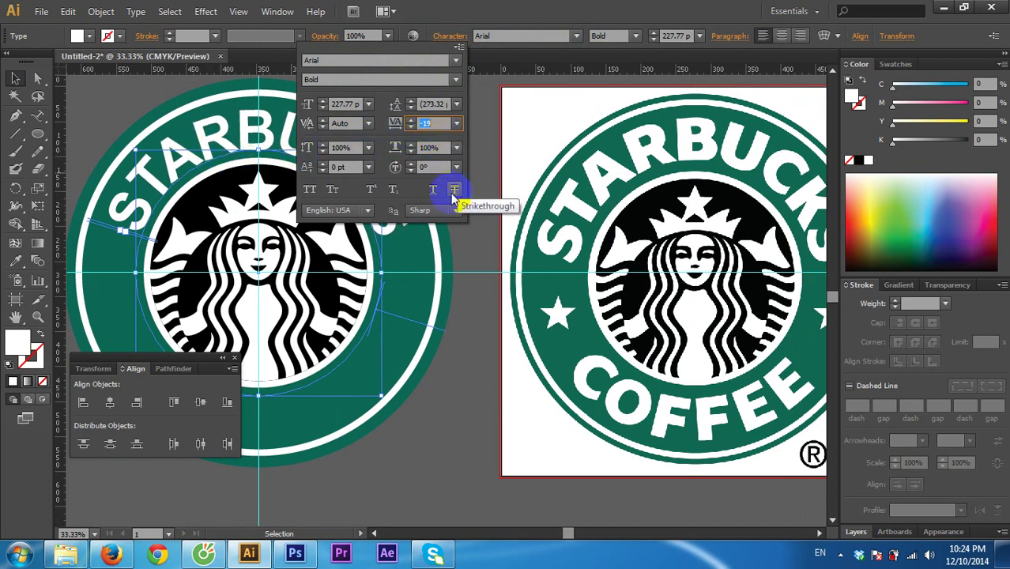
click(464, 237)
Step: Zoom out to compare both logos and reselect the STARBUCKS text
drag(450, 185, 490, 199)
key(ctrl+shift+a)
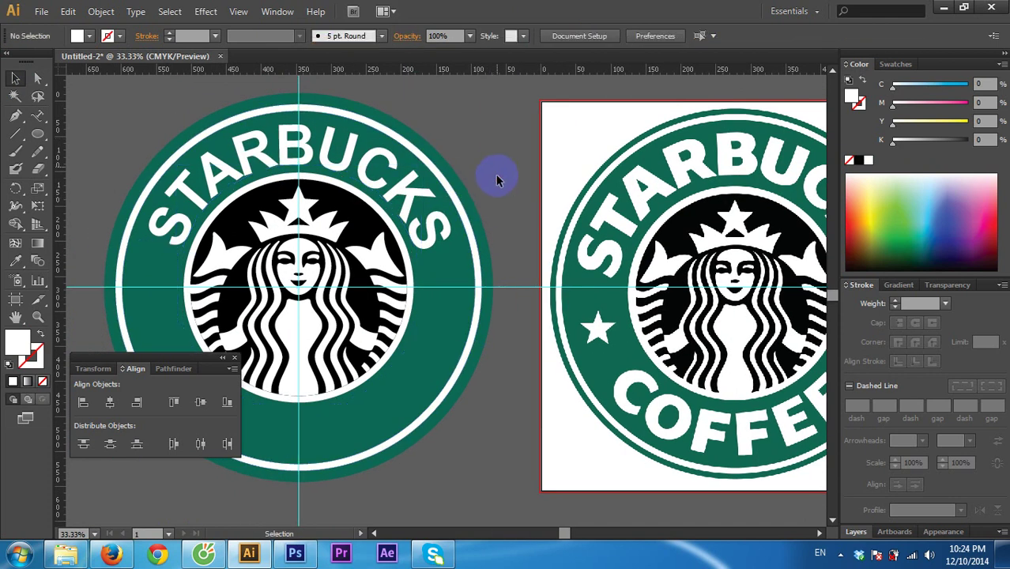
key(ctrl+minus)
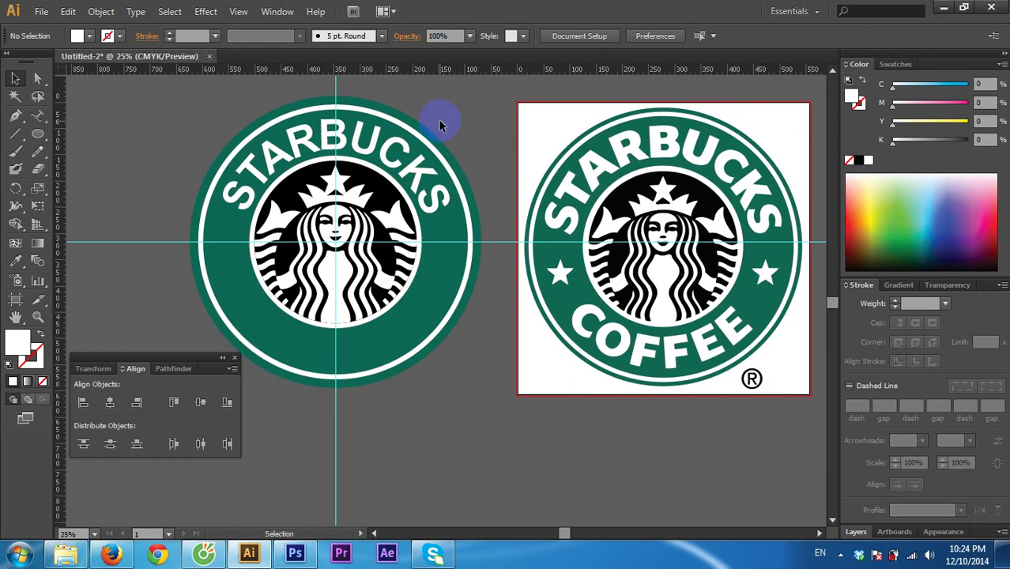
click(344, 142)
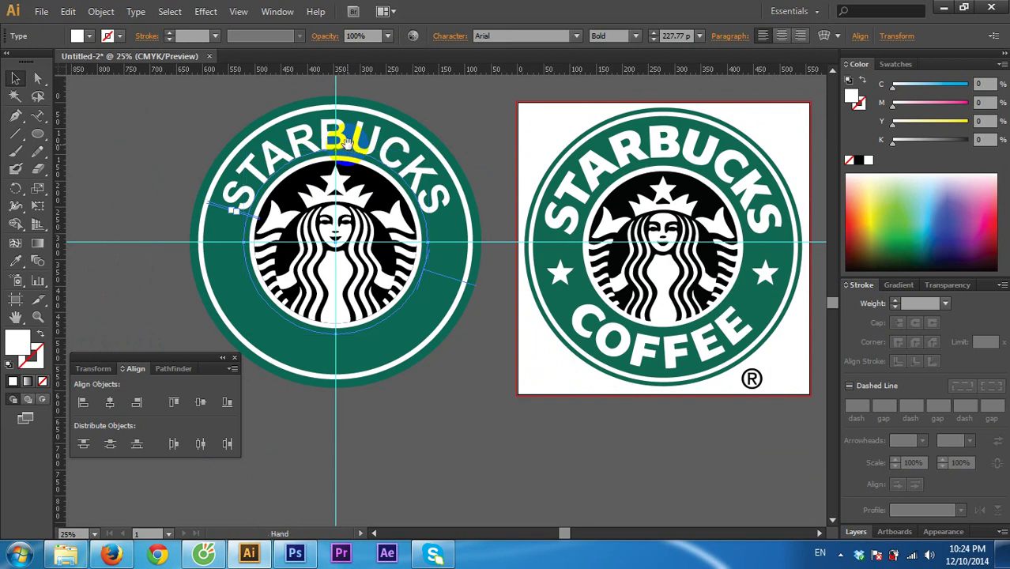
mouse_move(347, 142)
mouse_down()
mouse_move(506, 166)
mouse_move(229, 162)
mouse_move(349, 124)
mouse_up()
Step: Duplicate the curved text to the left and retype it as COFFEE
key(t)
click(280, 141)
key(ctrl+a)
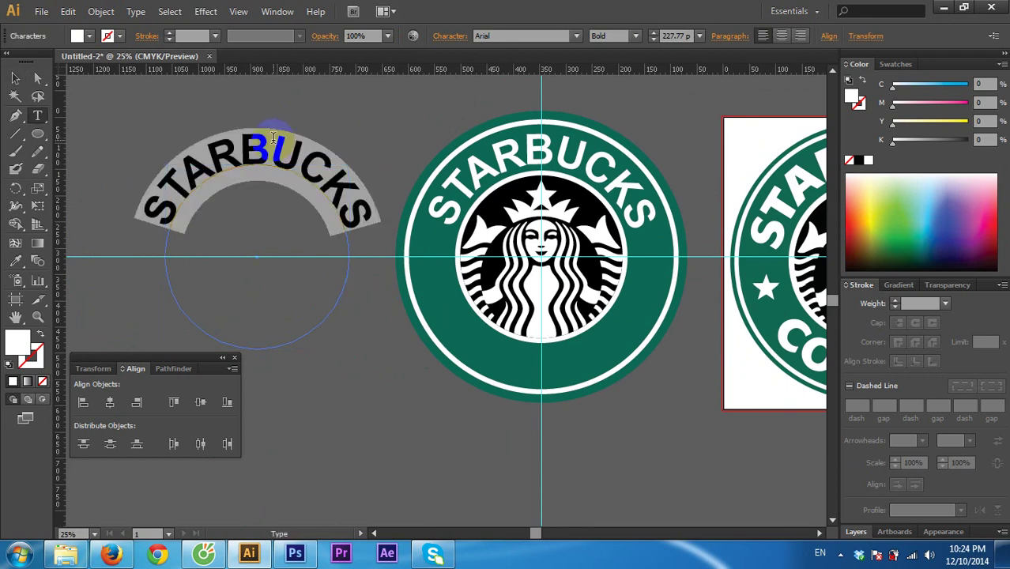
text(COFFEE)
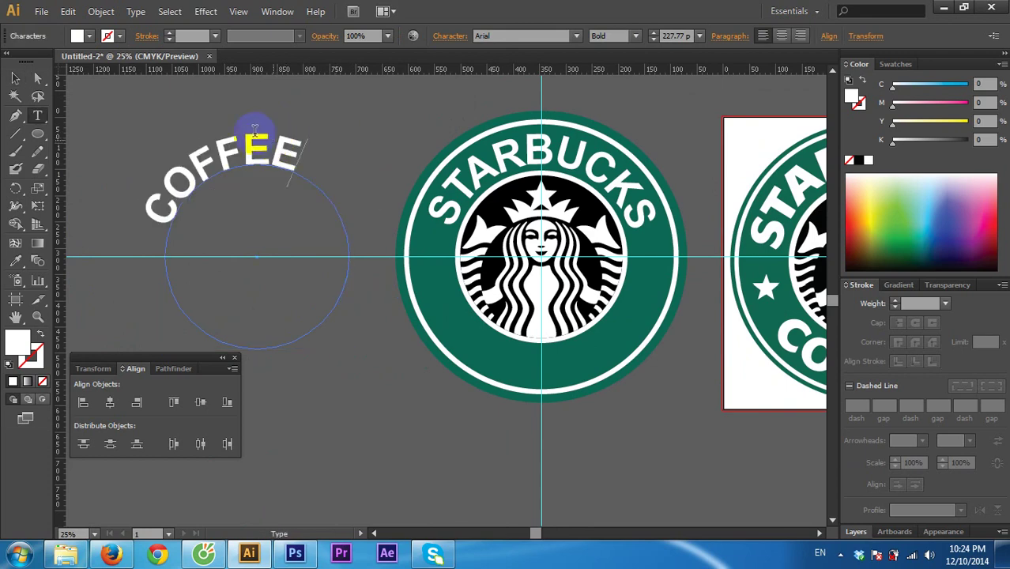
click(15, 79)
Step: Slide the COFFEE text clockwise along its circle path
mouse_move(326, 117)
mouse_down()
mouse_move(175, 158)
mouse_move(388, 154)
mouse_move(237, 95)
mouse_up()
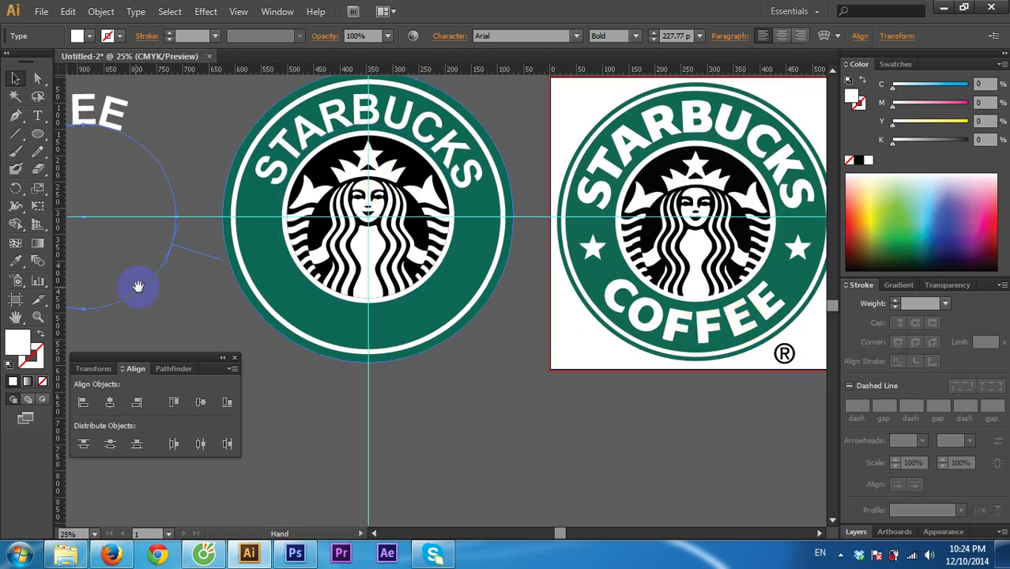
drag(137, 286, 429, 255)
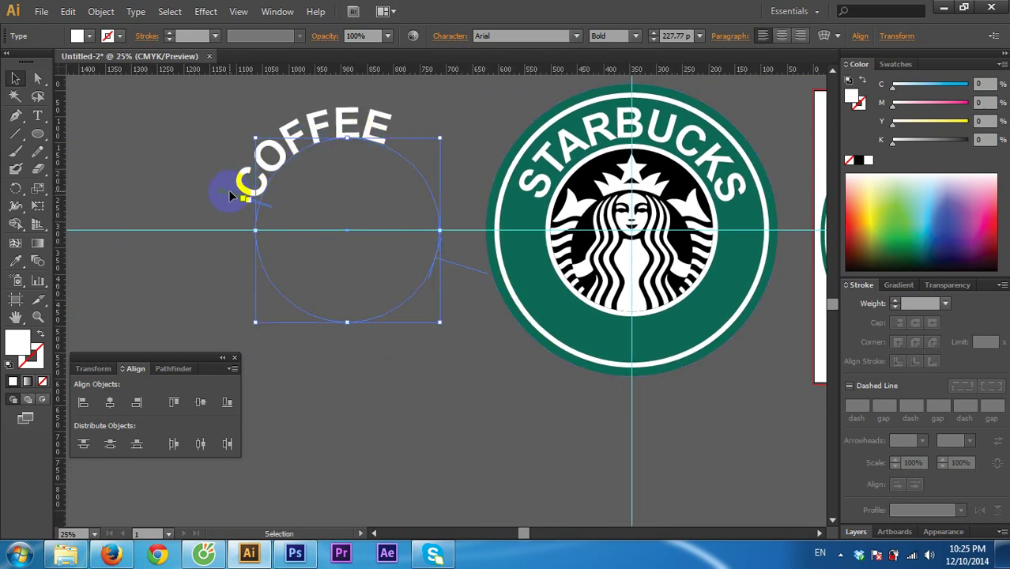
mouse_move(237, 198)
mouse_down()
mouse_move(282, 161)
mouse_move(256, 227)
mouse_up()
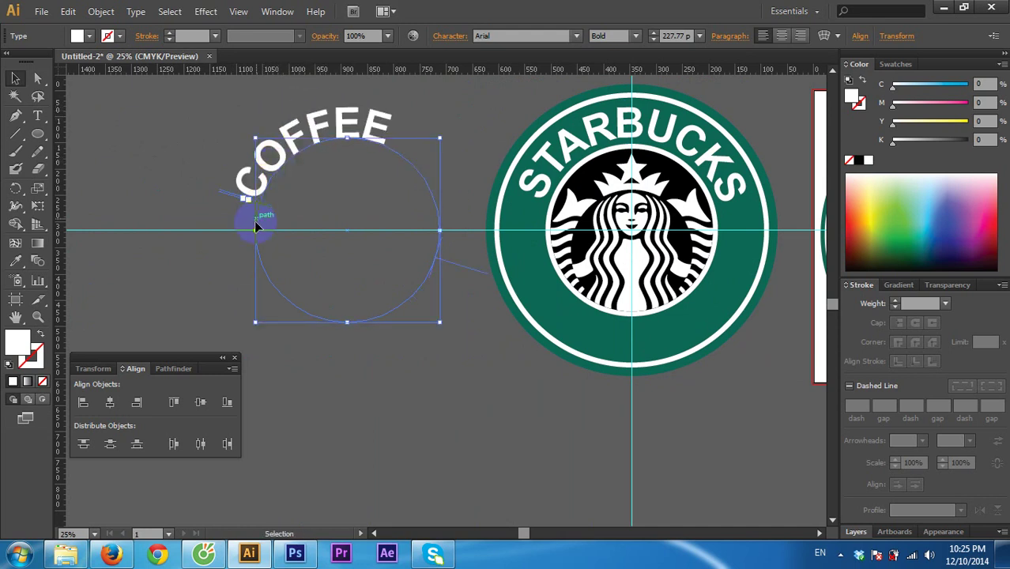
click(154, 143)
click(332, 134)
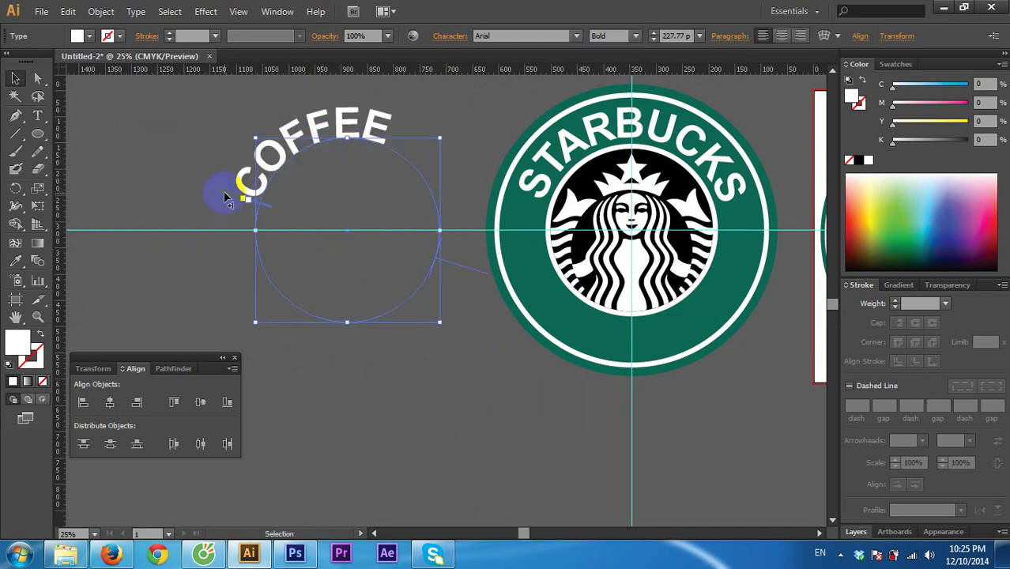
drag(225, 199, 224, 264)
Step: Drag COFFEE's start bracket further around the circle
click(143, 164)
click(257, 218)
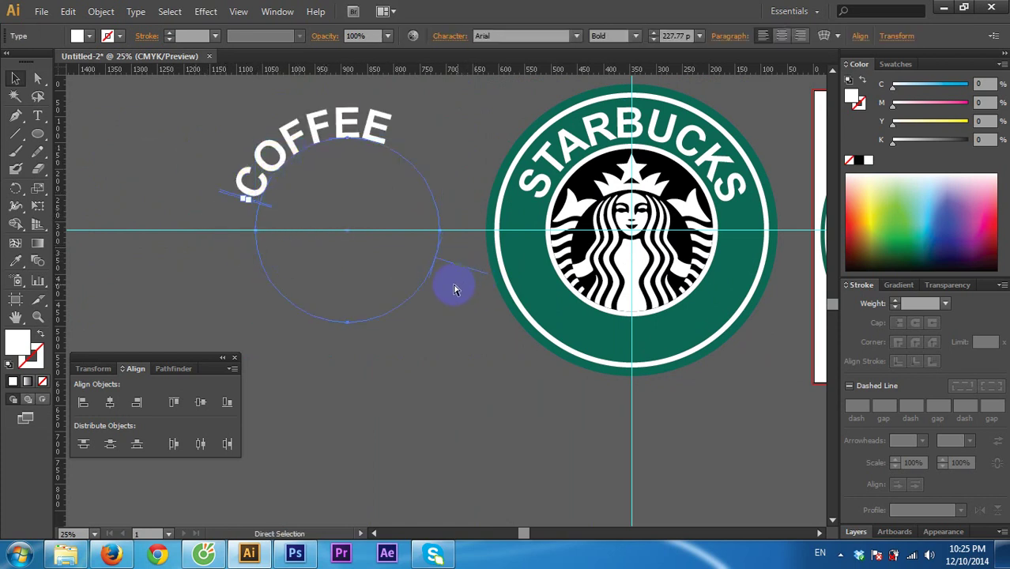
drag(408, 270, 426, 276)
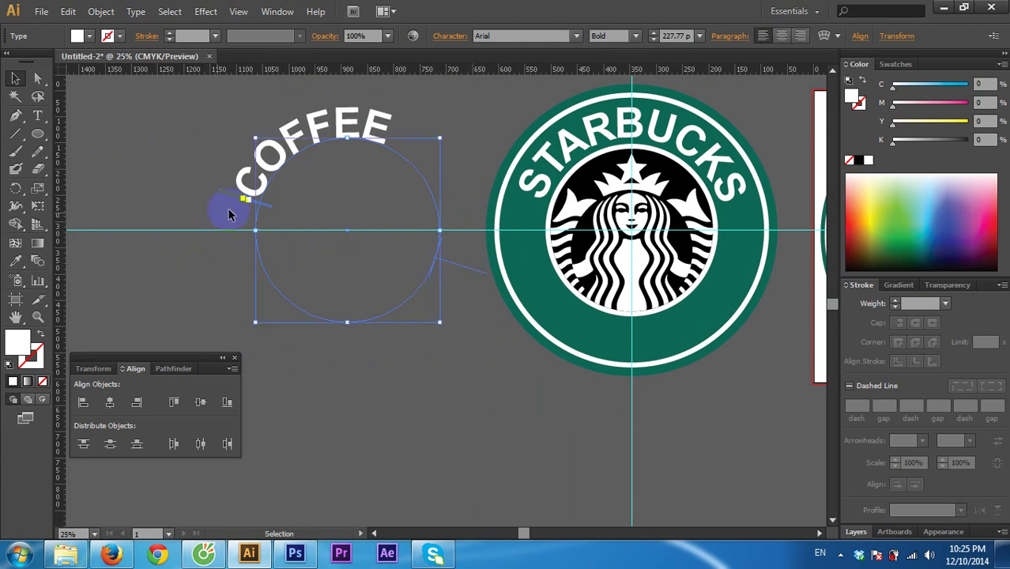
drag(279, 171, 427, 177)
mouse_move(462, 269)
mouse_down()
mouse_move(378, 266)
mouse_move(413, 289)
mouse_move(436, 280)
mouse_move(365, 248)
mouse_up()
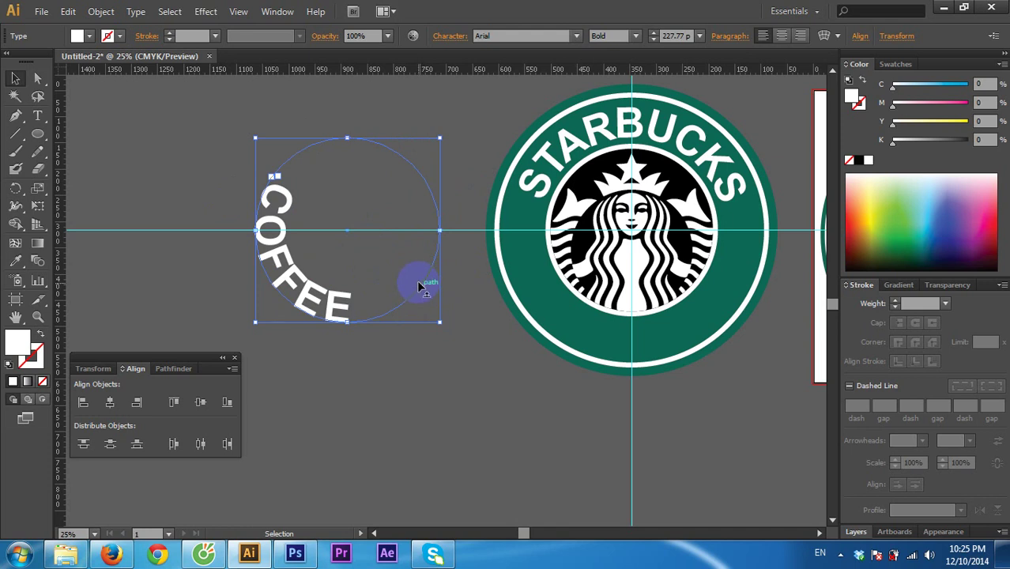
Step: Flip COFFEE upright along the bottom of its circle, reading left to right
mouse_move(419, 285)
mouse_down()
mouse_move(463, 235)
mouse_move(338, 259)
mouse_move(395, 300)
mouse_move(261, 288)
mouse_move(336, 294)
mouse_move(336, 306)
mouse_move(354, 143)
mouse_up()
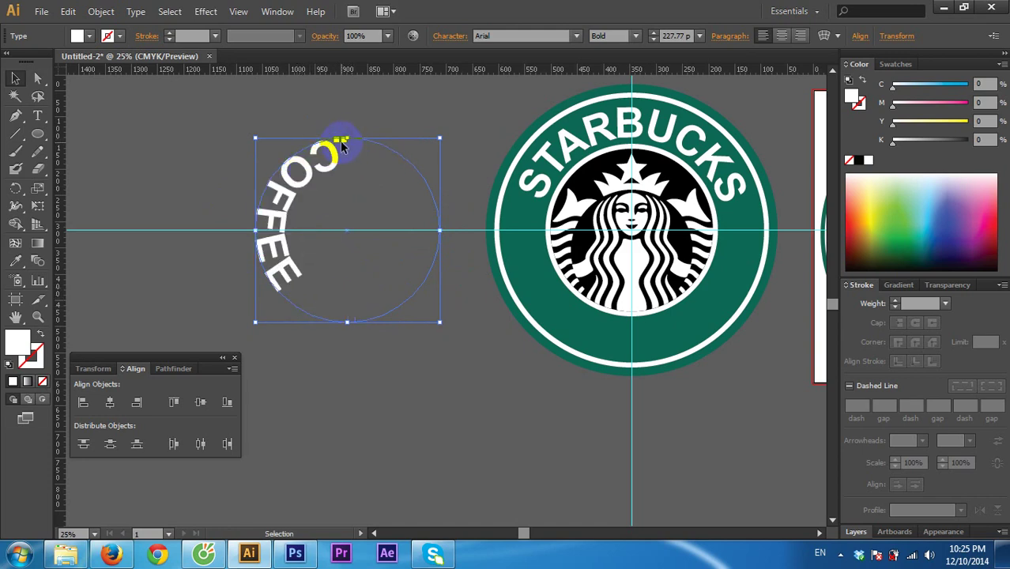
alt+scroll(341, 145, up, 3)
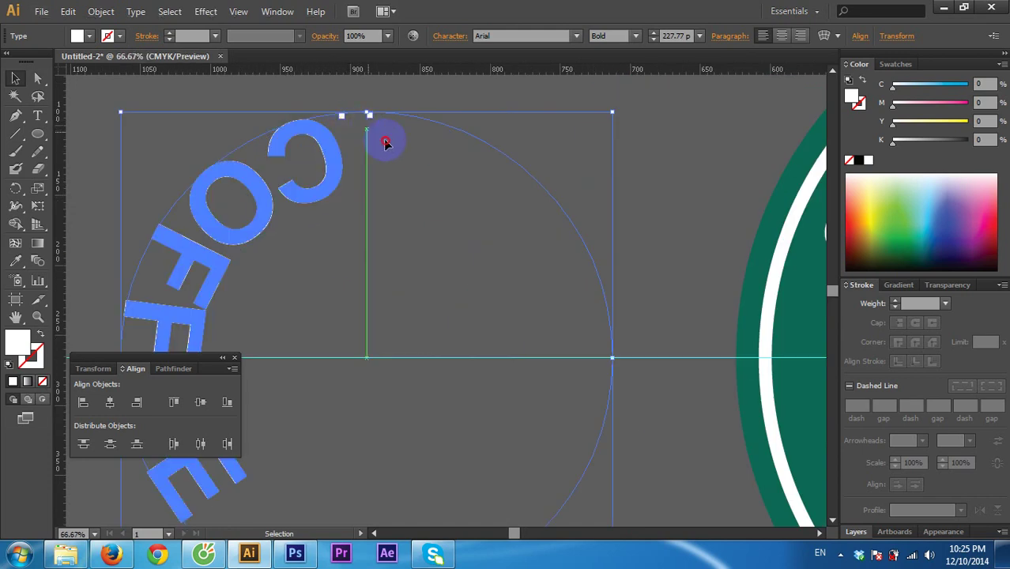
click(323, 135)
mouse_move(343, 113)
mouse_down()
mouse_move(218, 242)
mouse_move(279, 403)
mouse_move(343, 384)
mouse_up()
alt+scroll(343, 384, down, 1)
alt+scroll(401, 417, down, 1)
drag(402, 417, 456, 304)
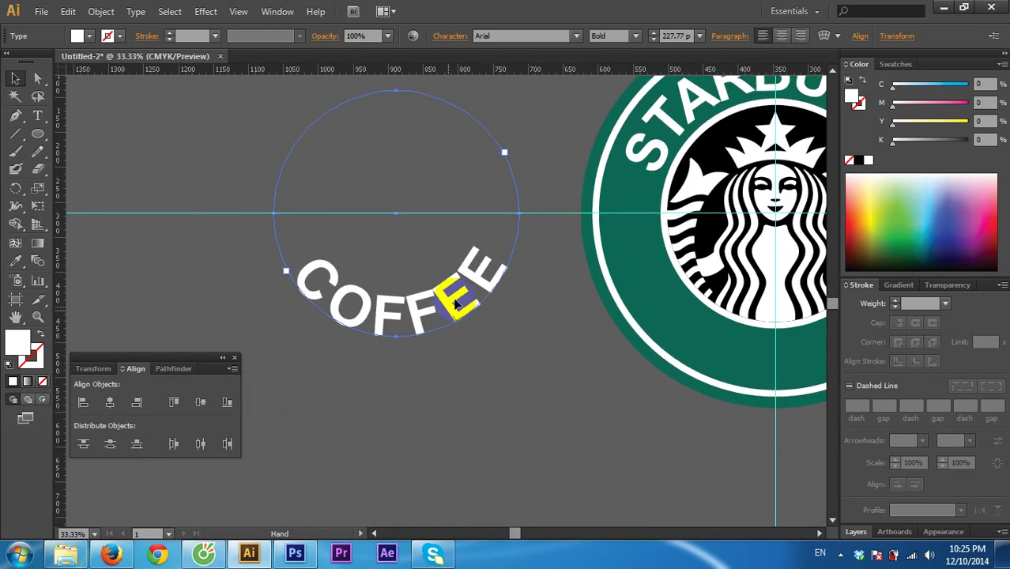
click(501, 272)
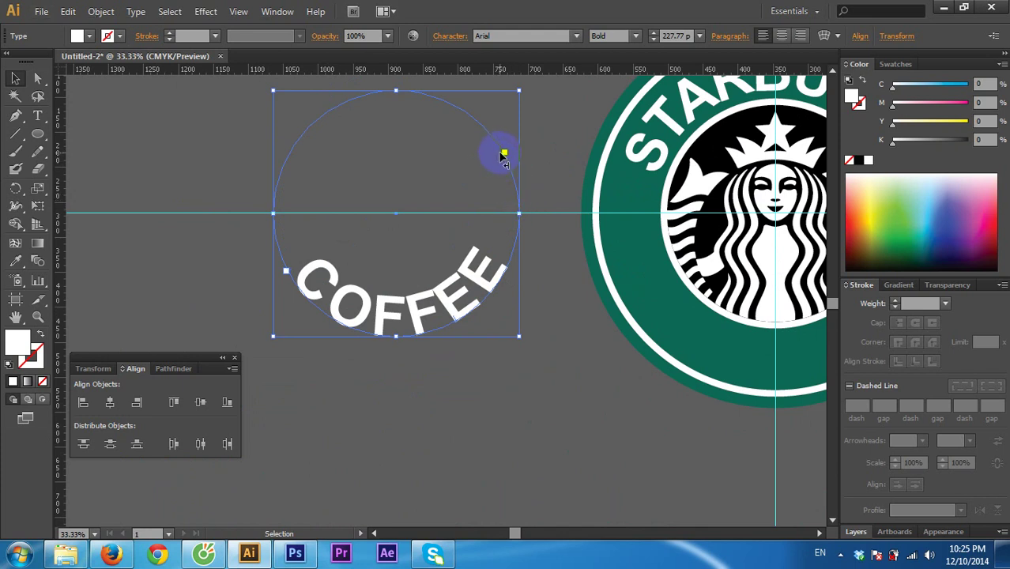
drag(503, 157, 507, 172)
drag(448, 320, 441, 326)
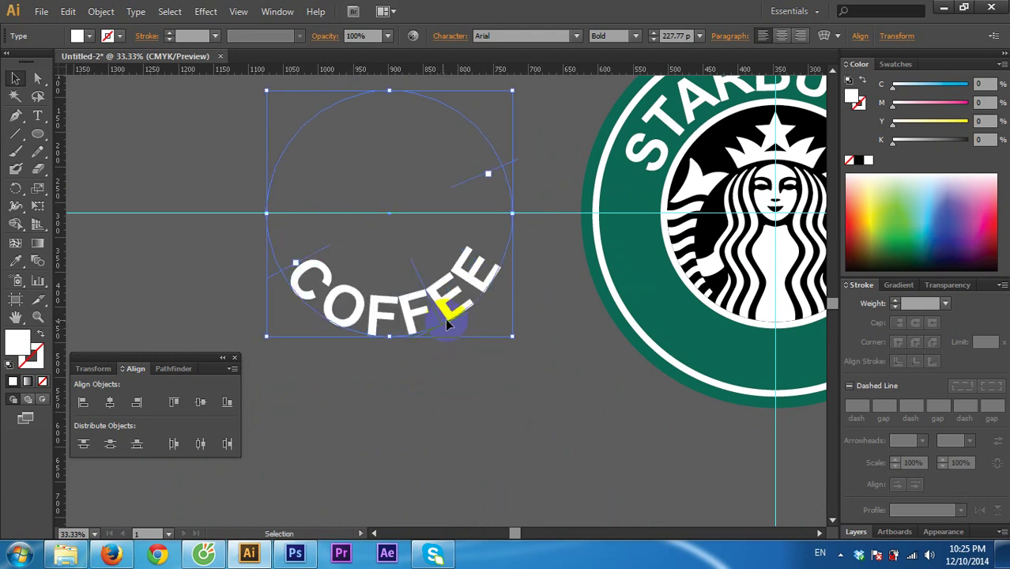
click(319, 269)
drag(319, 257, 322, 276)
Step: Horizontally centre the COFFEE text on the logo
key(ctrl+minus)
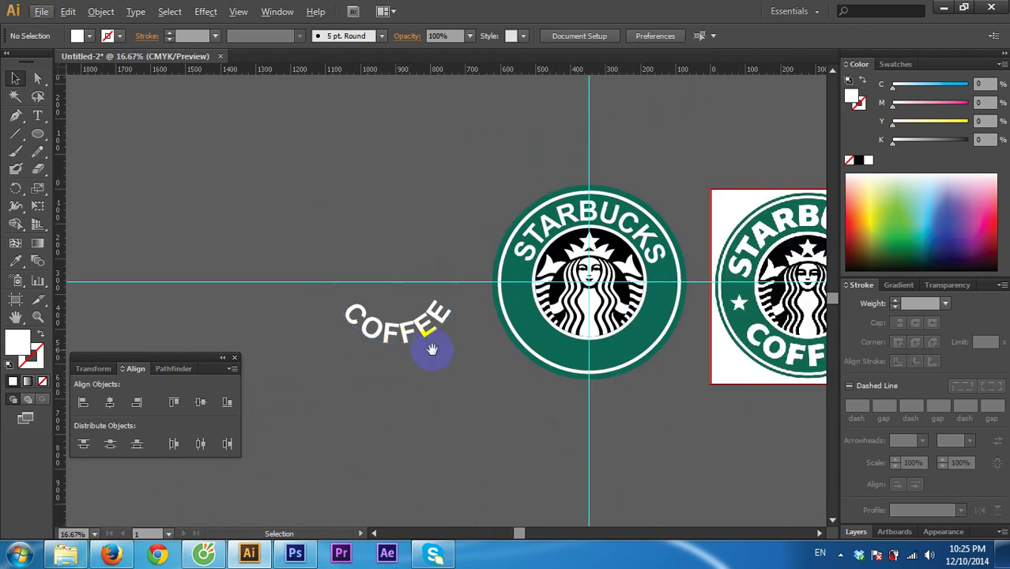
key(ctrl+minus)
shift+click(516, 320)
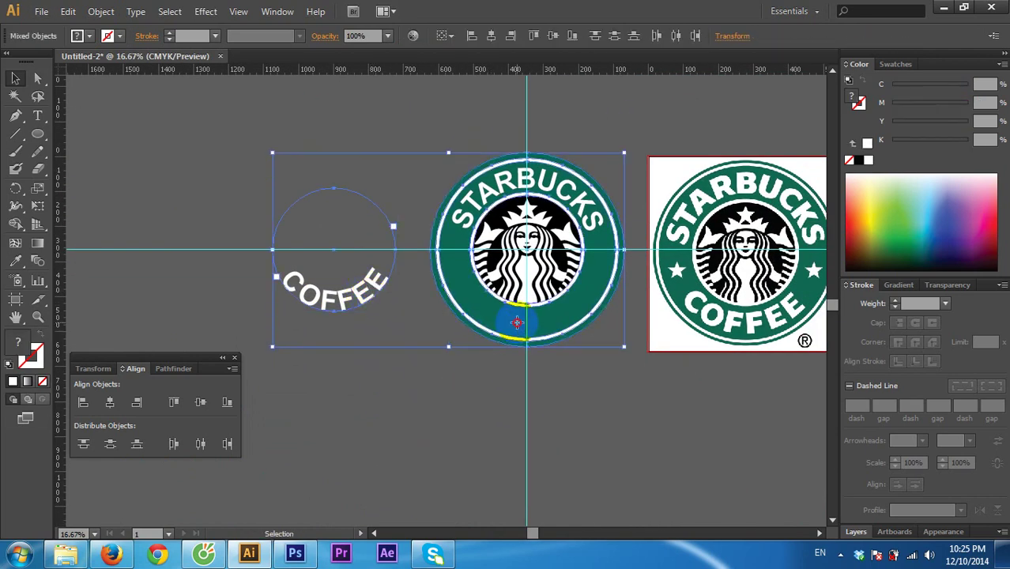
click(491, 36)
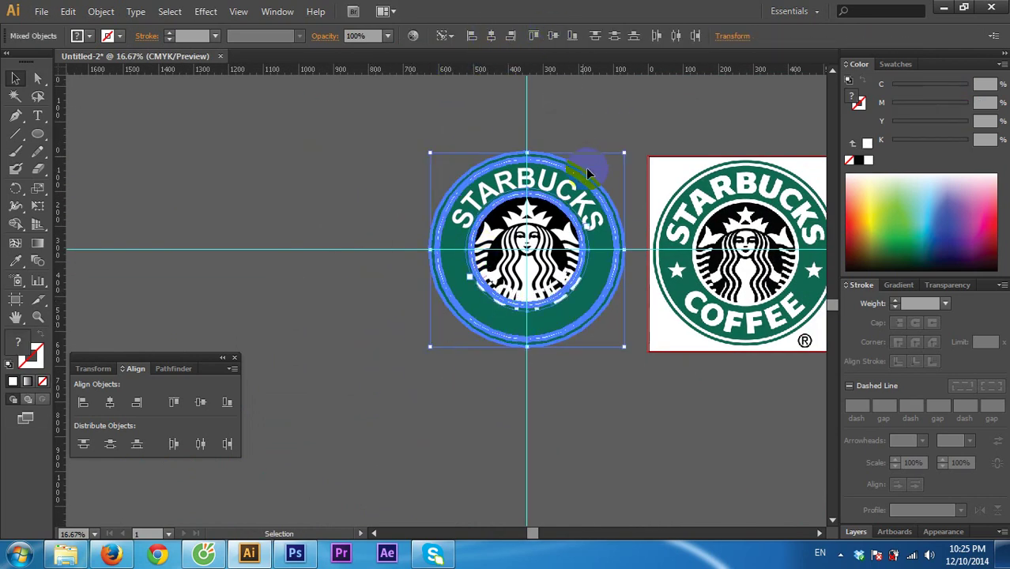
Step: Scale the COFFEE path text up around the logo centre
click(649, 113)
scroll(582, 324, up, 1)
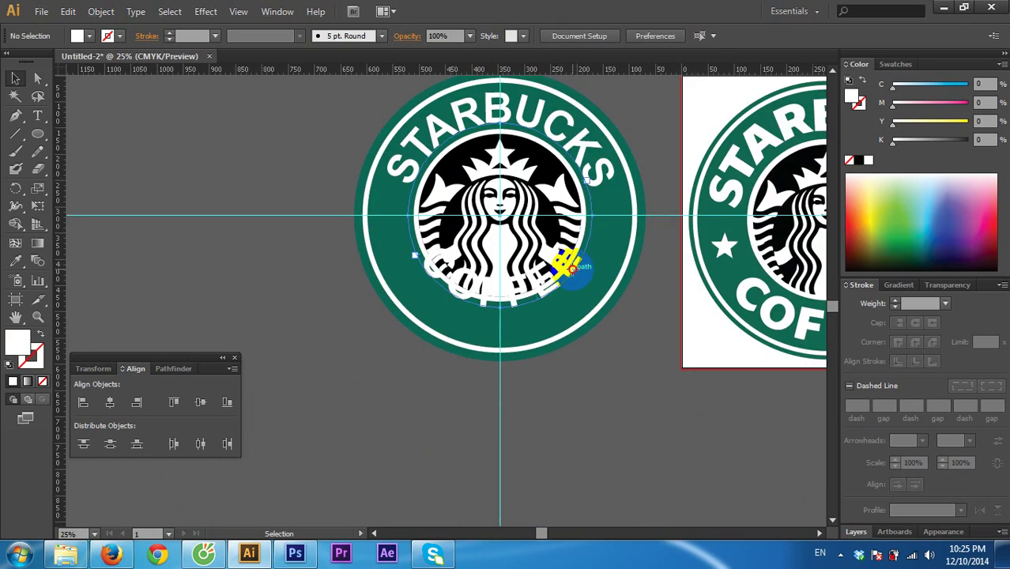
click(563, 265)
scroll(581, 225, up, 1)
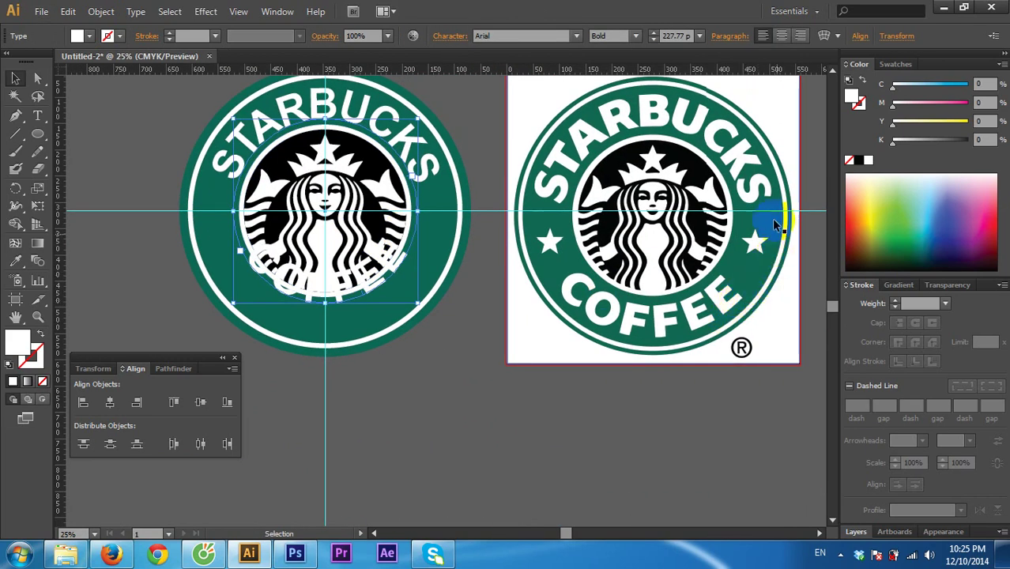
click(419, 212)
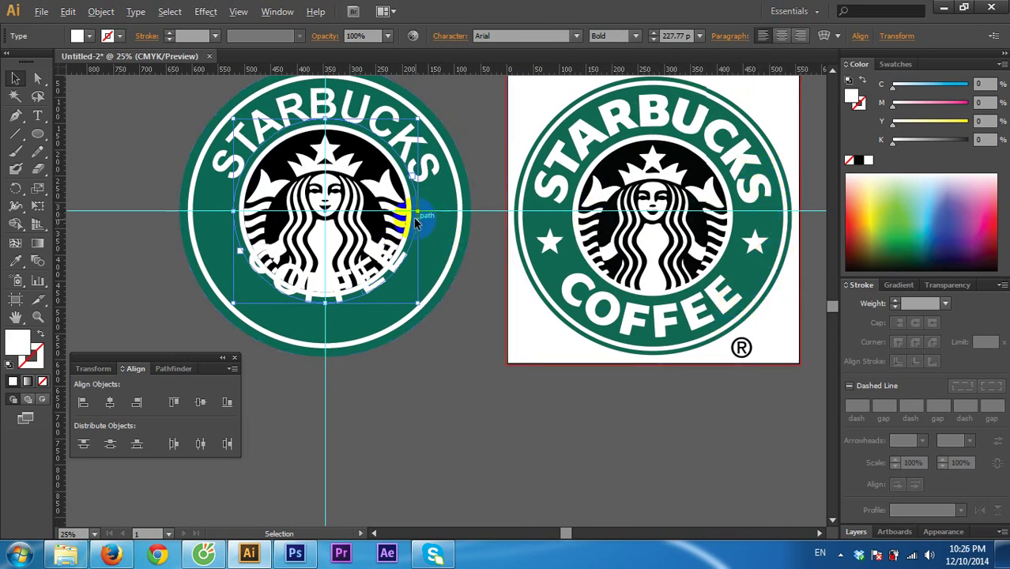
drag(419, 212, 450, 215)
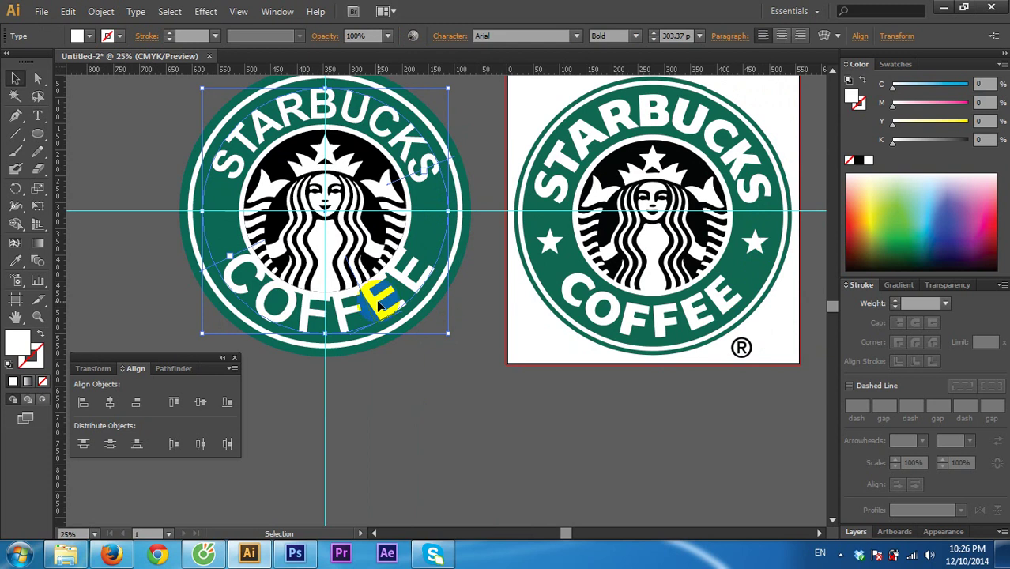
Step: Reduce the COFFEE font size from 303 pt down to 227 pt
click(654, 40)
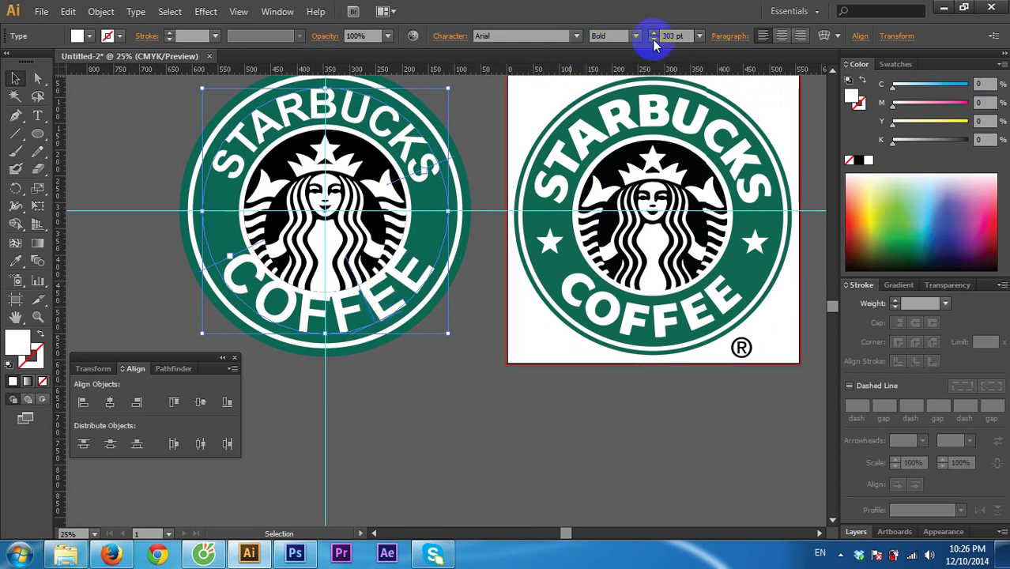
click(654, 40)
click(654, 40)
click(654, 40)
click(654, 39)
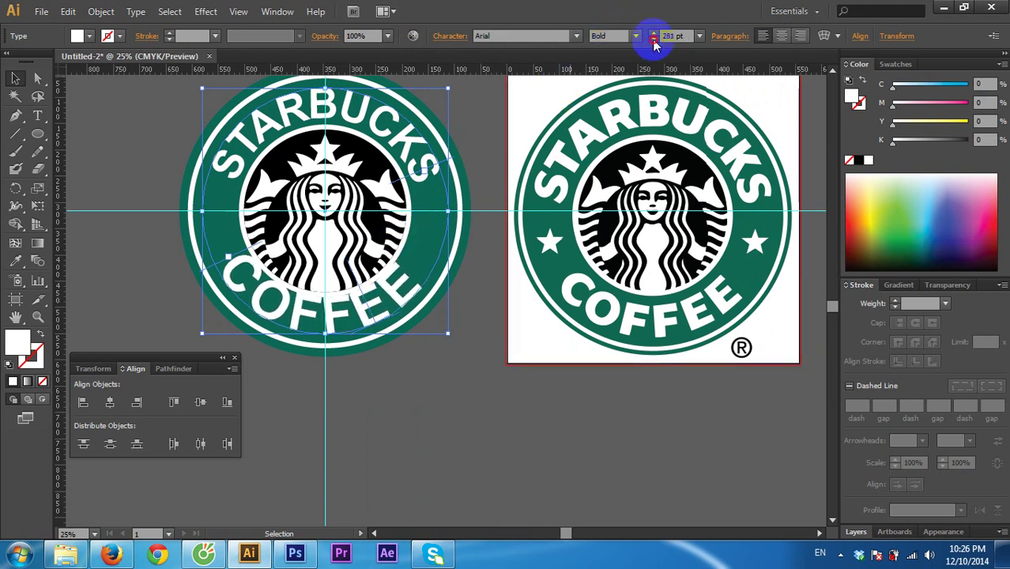
click(654, 39)
click(653, 40)
click(653, 40)
click(653, 39)
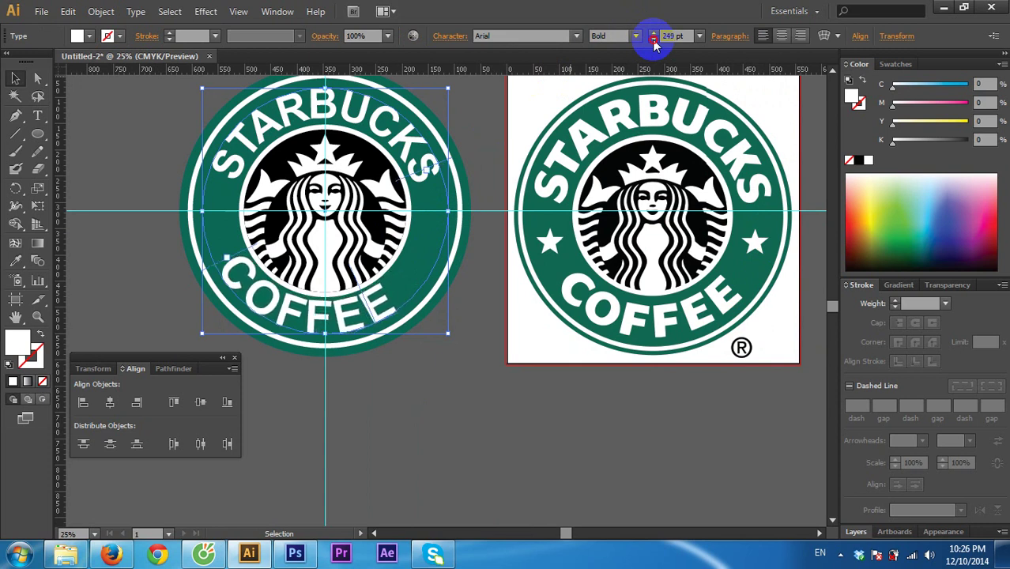
click(654, 39)
click(654, 40)
click(654, 40)
click(654, 40)
click(654, 40)
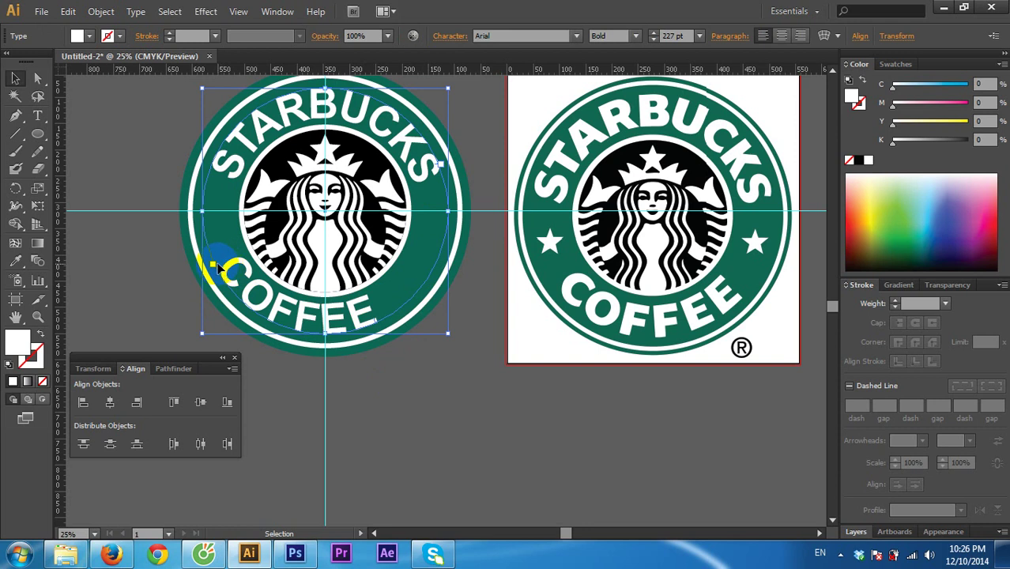
Step: Drag COFFEE's bracket to centre it beneath the siren, then deselect
key(t)
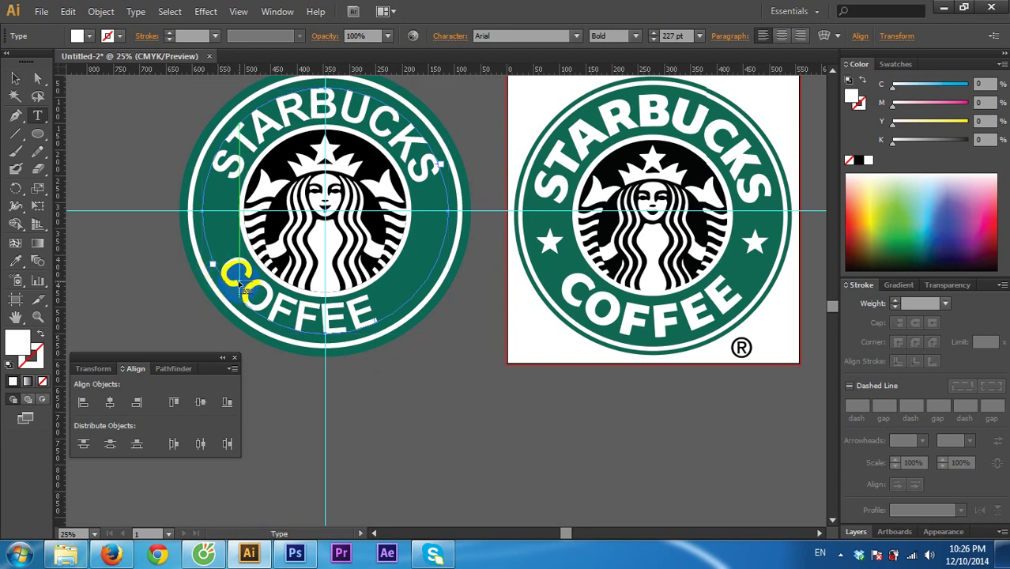
key(v)
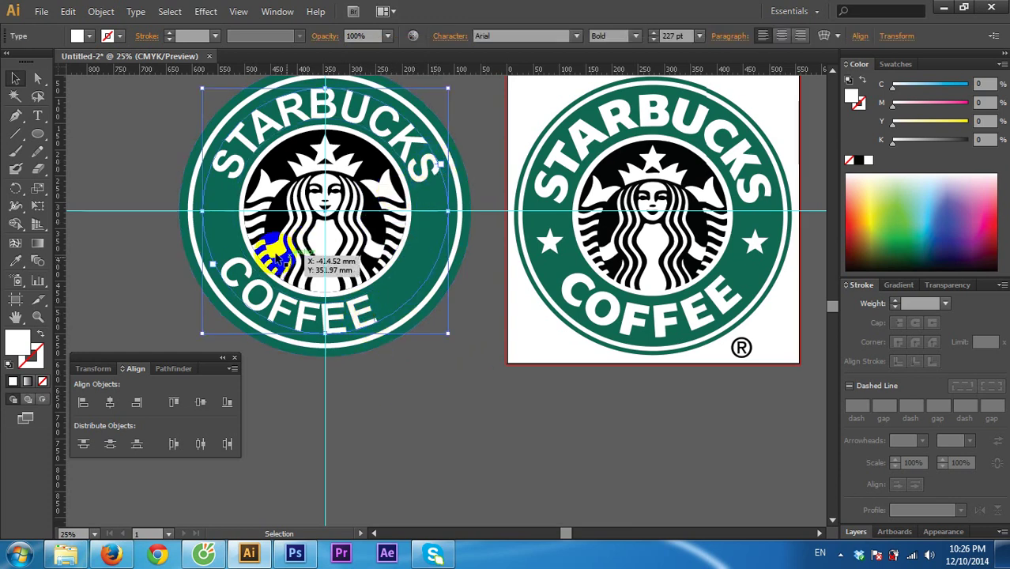
scroll(213, 241, up, 1)
scroll(214, 241, up, 2)
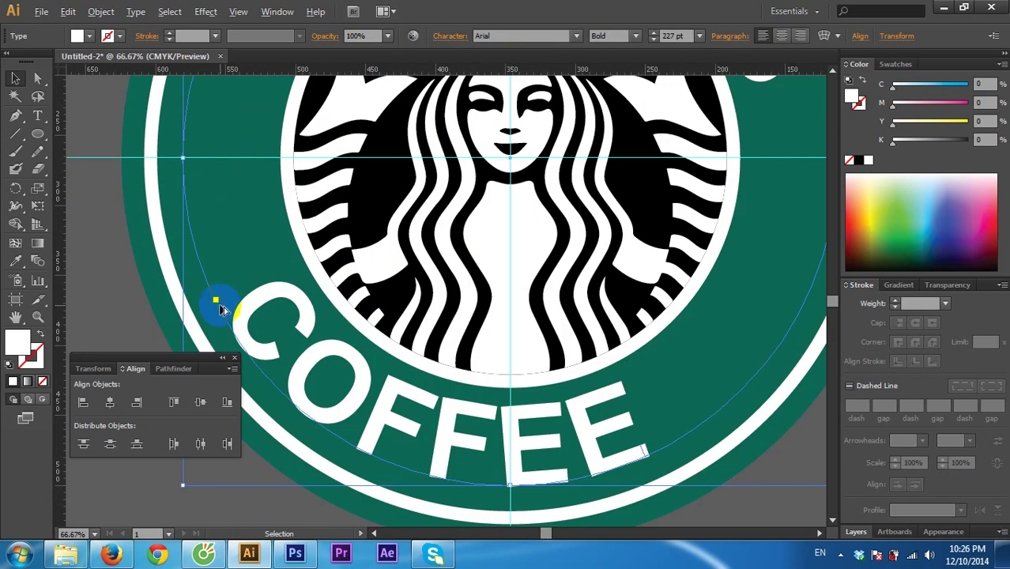
mouse_move(221, 298)
mouse_down()
mouse_move(308, 378)
mouse_move(298, 361)
mouse_up()
scroll(316, 360, down, 3)
click(496, 457)
mouse_move(495, 457)
mouse_down()
mouse_move(431, 427)
mouse_move(478, 422)
mouse_up()
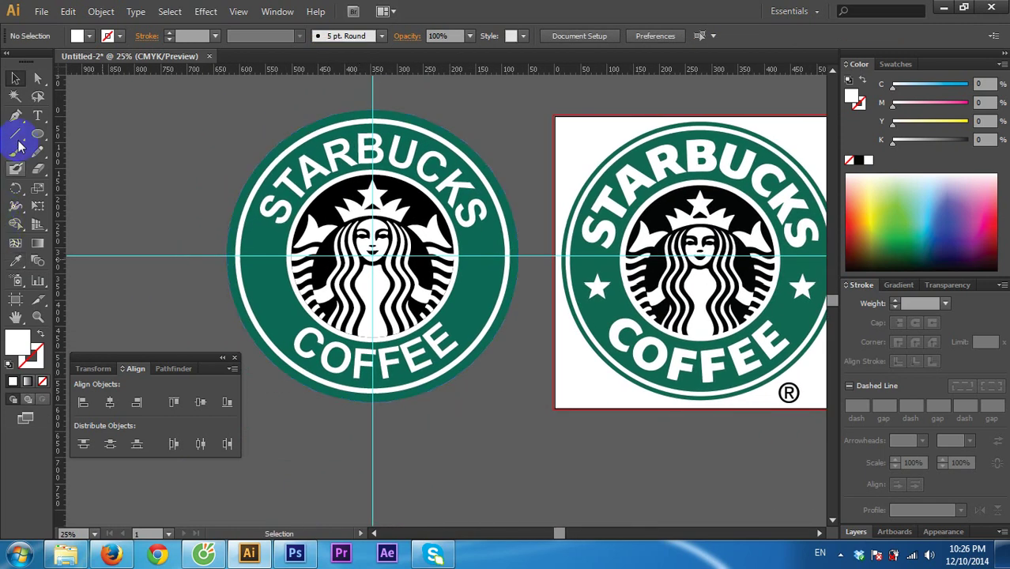
Step: Create a five-point star with a 15 mm second radius using the Star Tool
click(39, 136)
drag(41, 139, 99, 203)
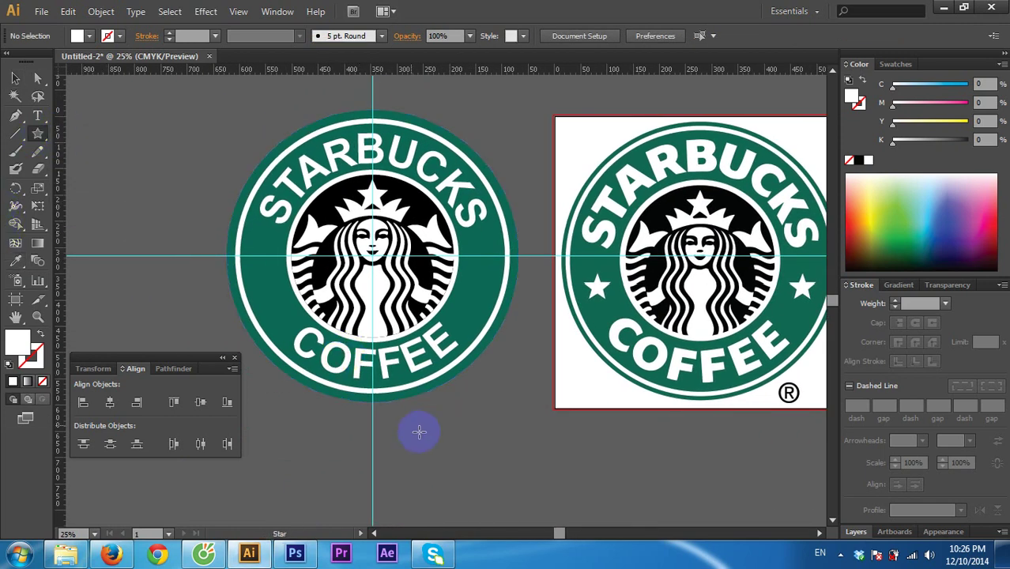
scroll(628, 286, up, 4)
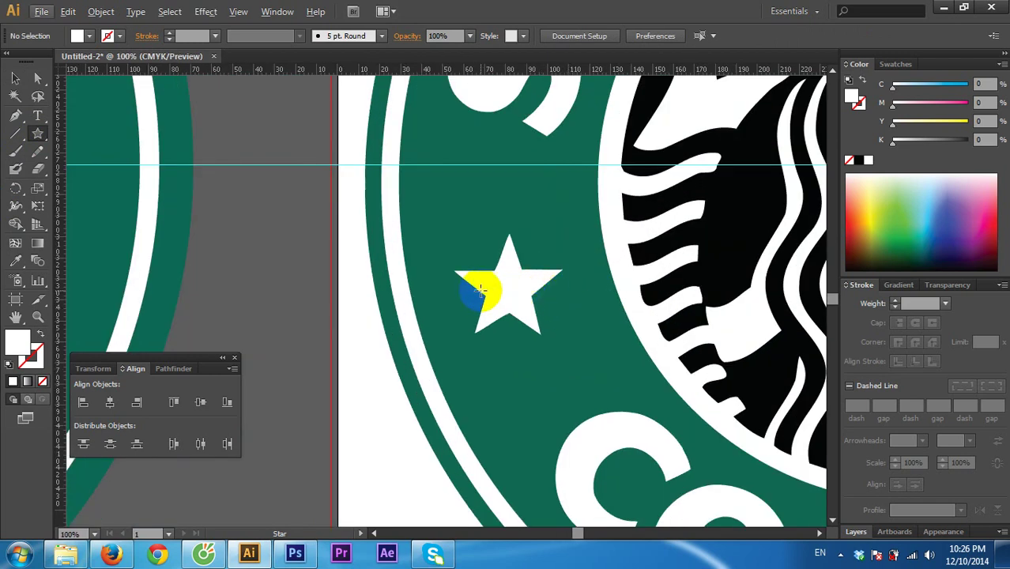
scroll(263, 268, down, 2)
scroll(412, 372, down, 1)
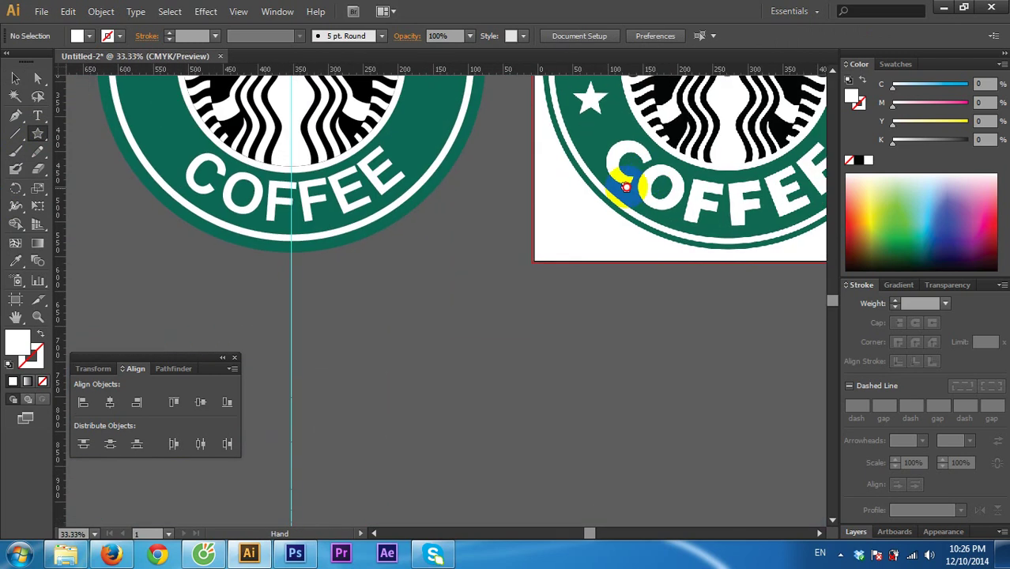
click(361, 303)
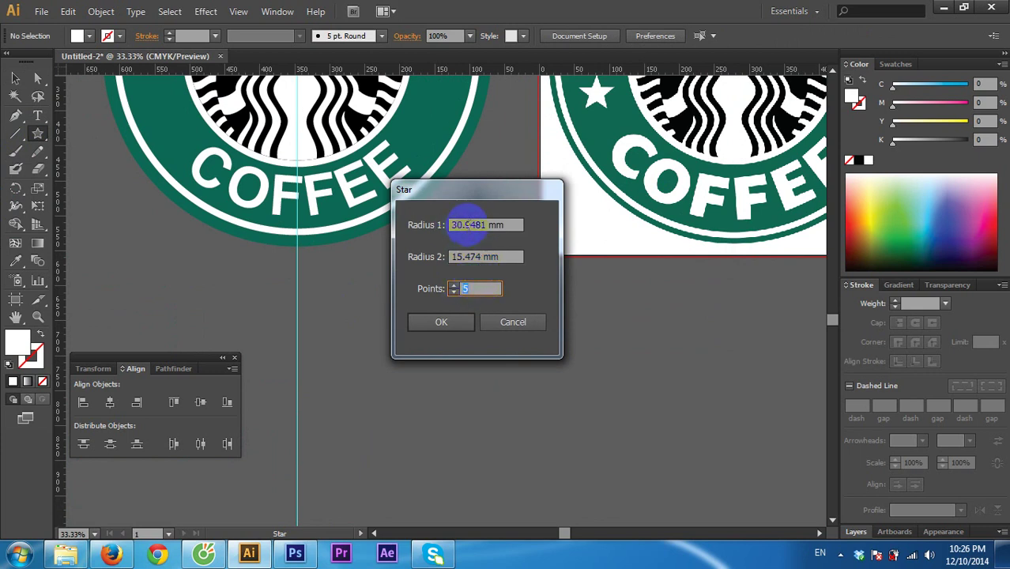
drag(451, 258, 500, 258)
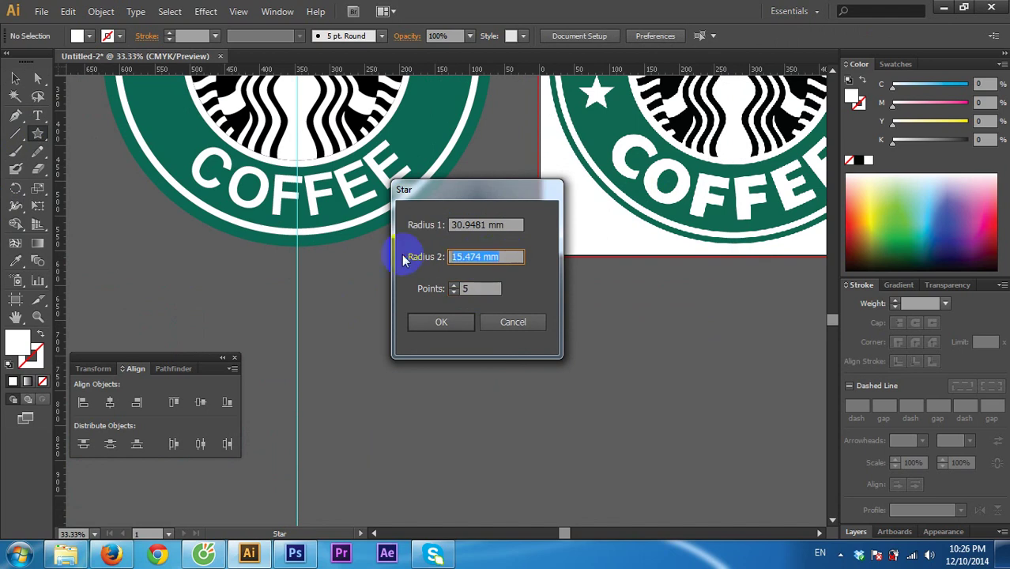
text(15)
click(445, 328)
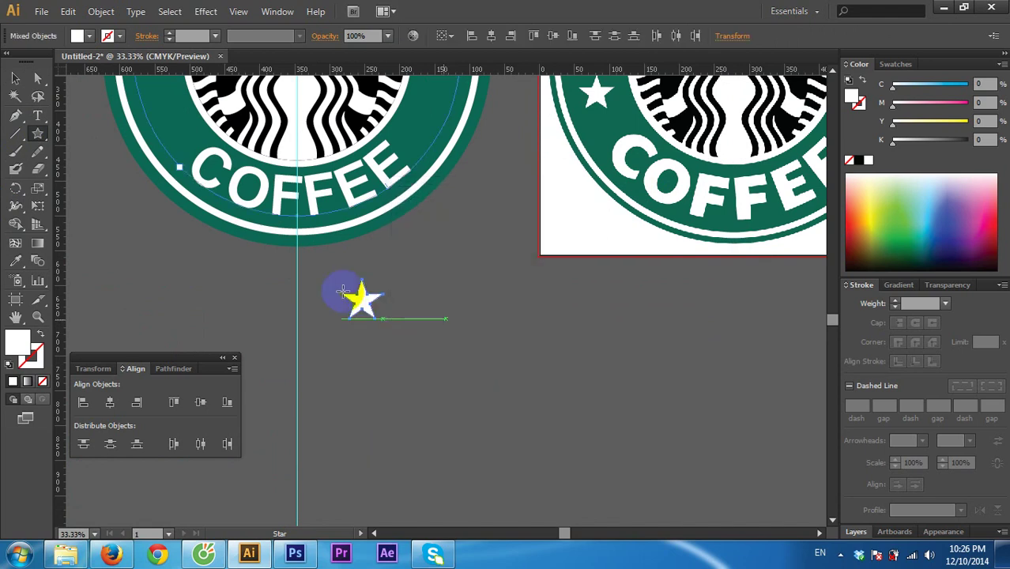
Step: Move the white star onto the green ring beside the siren
click(15, 77)
click(349, 316)
click(376, 340)
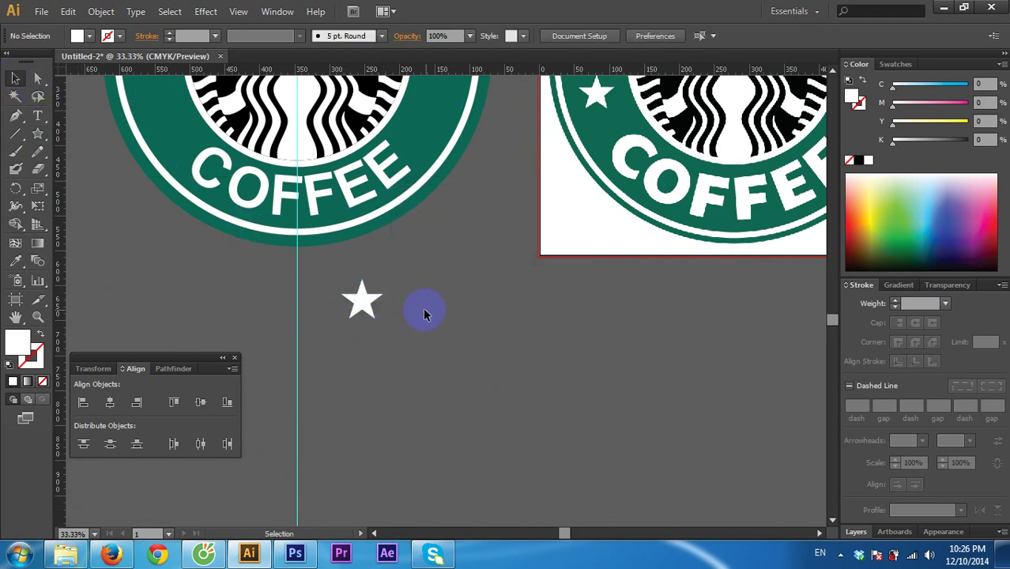
mouse_move(425, 314)
mouse_down()
mouse_move(514, 444)
mouse_move(283, 227)
mouse_move(566, 255)
mouse_up()
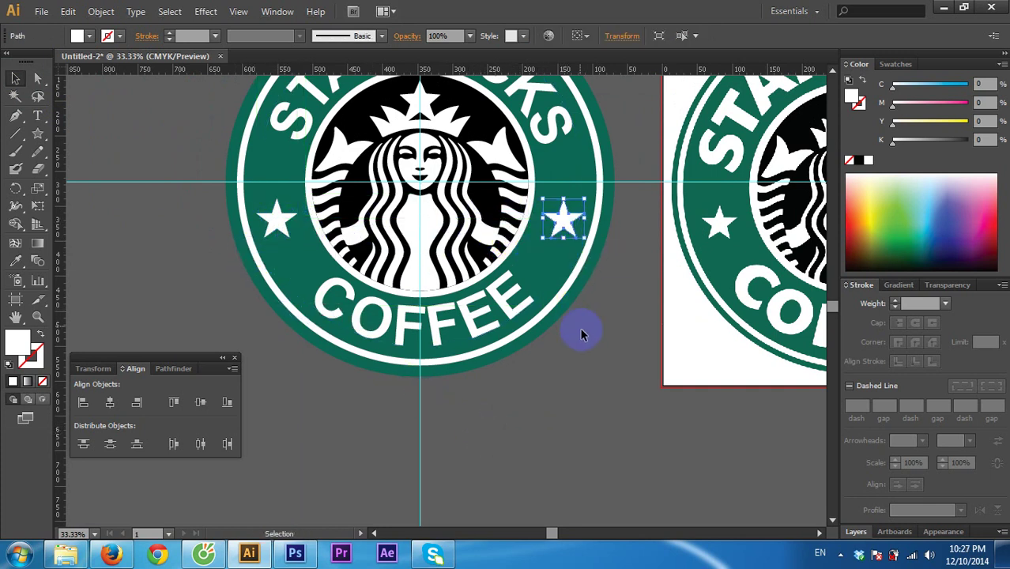
click(587, 345)
Step: Hide the guides from the canvas context menu and frame the recreated logo beside the reference
scroll(586, 344, down, 3)
drag(497, 368, 505, 402)
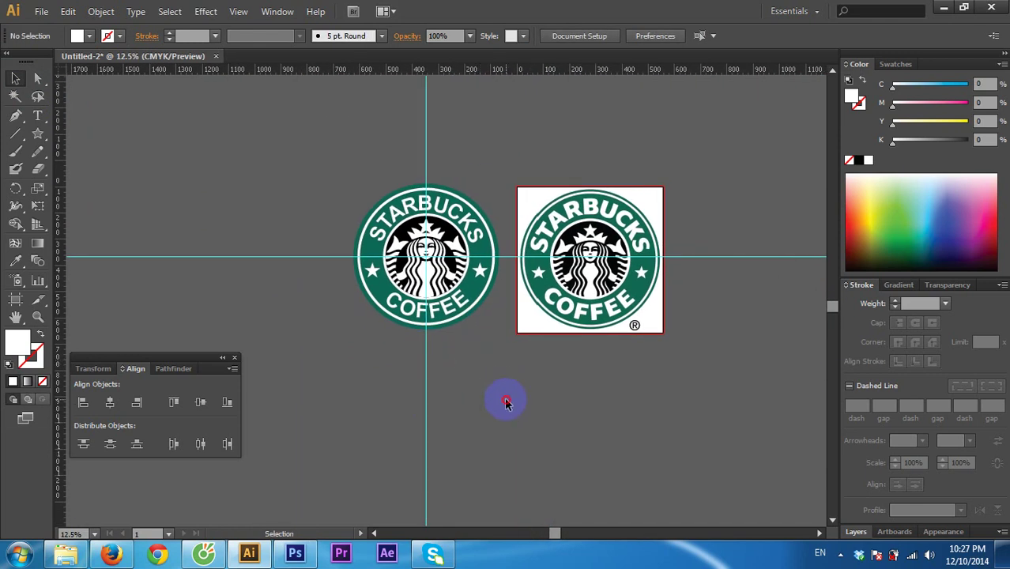
right_click(513, 393)
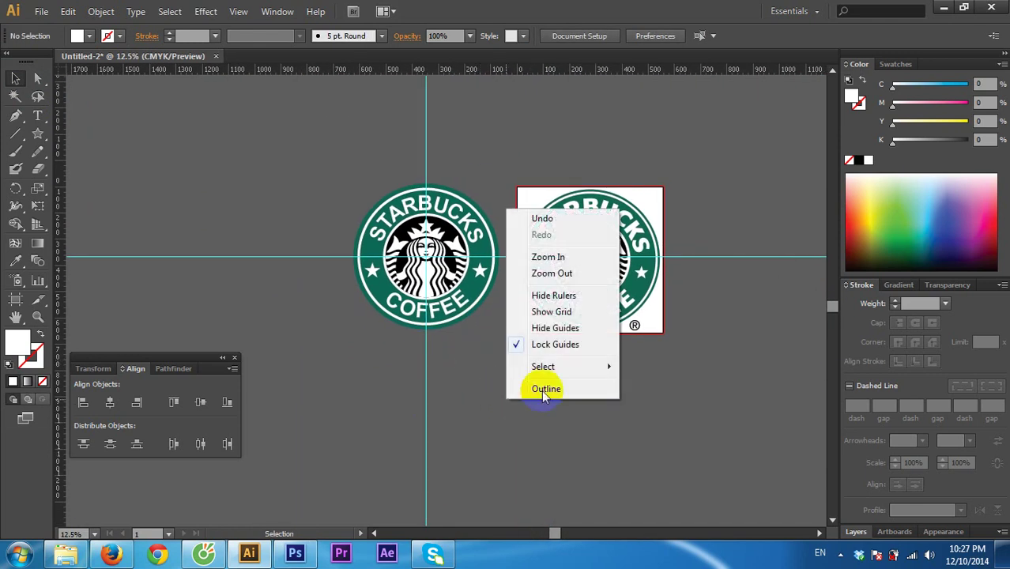
click(562, 318)
scroll(408, 340, up, 1)
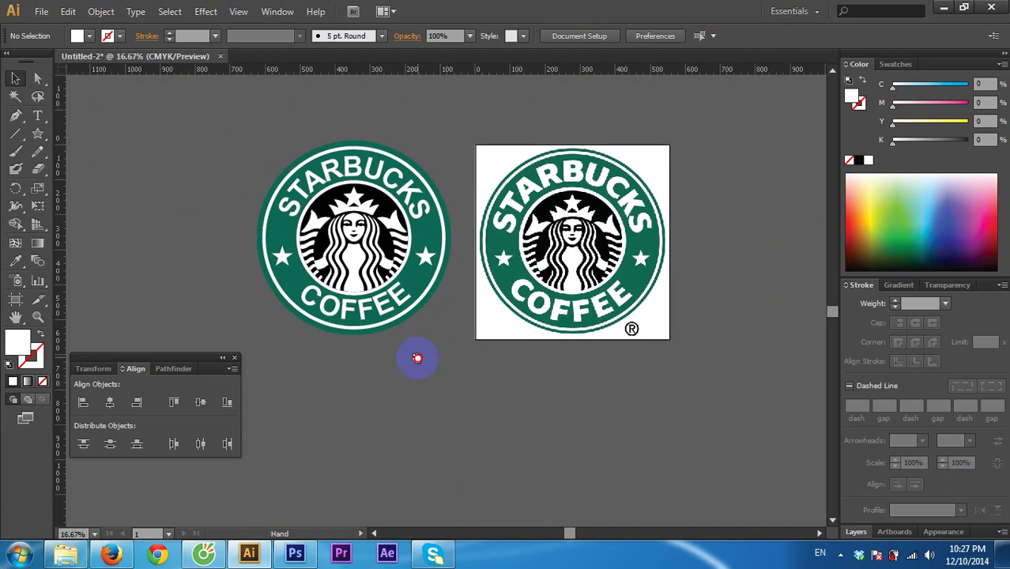
scroll(410, 340, up, 1)
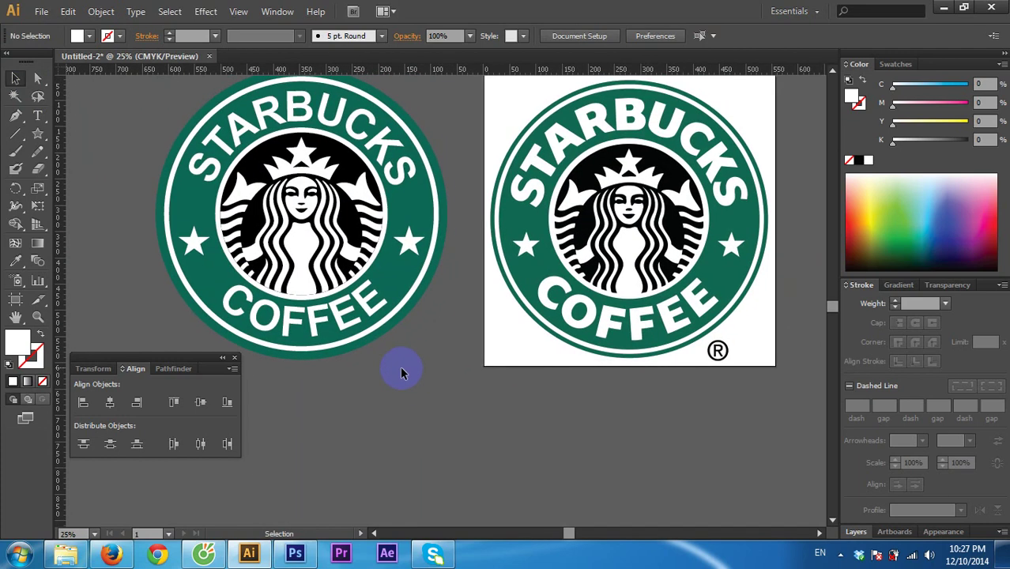
drag(401, 372, 393, 401)
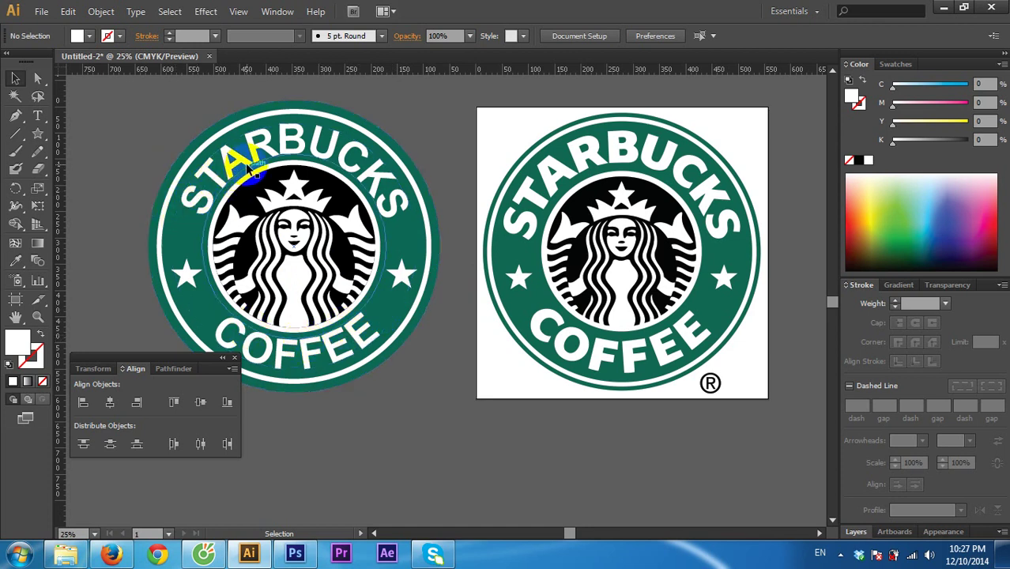
click(365, 407)
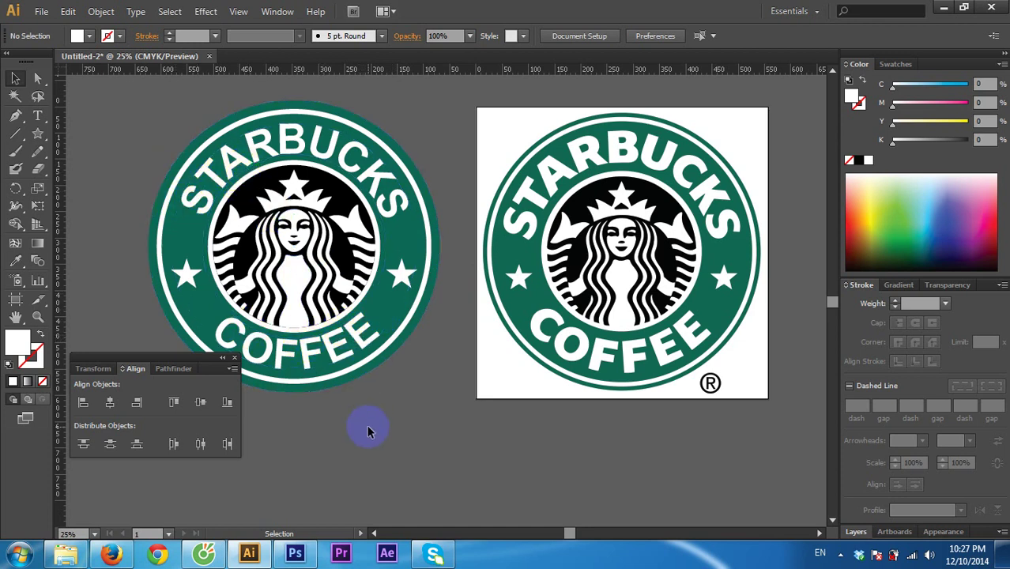